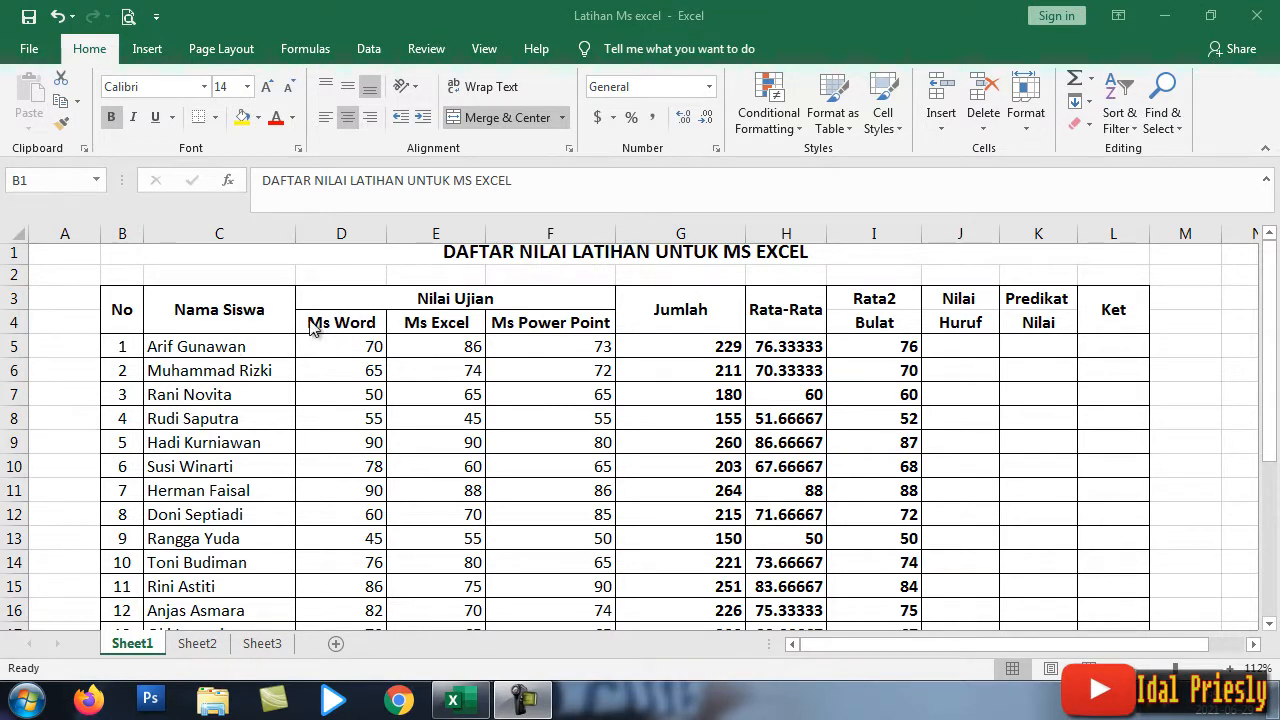
Step: Insert empty columns at column D, before the Ms Word column
click(318, 236)
right_click(318, 238)
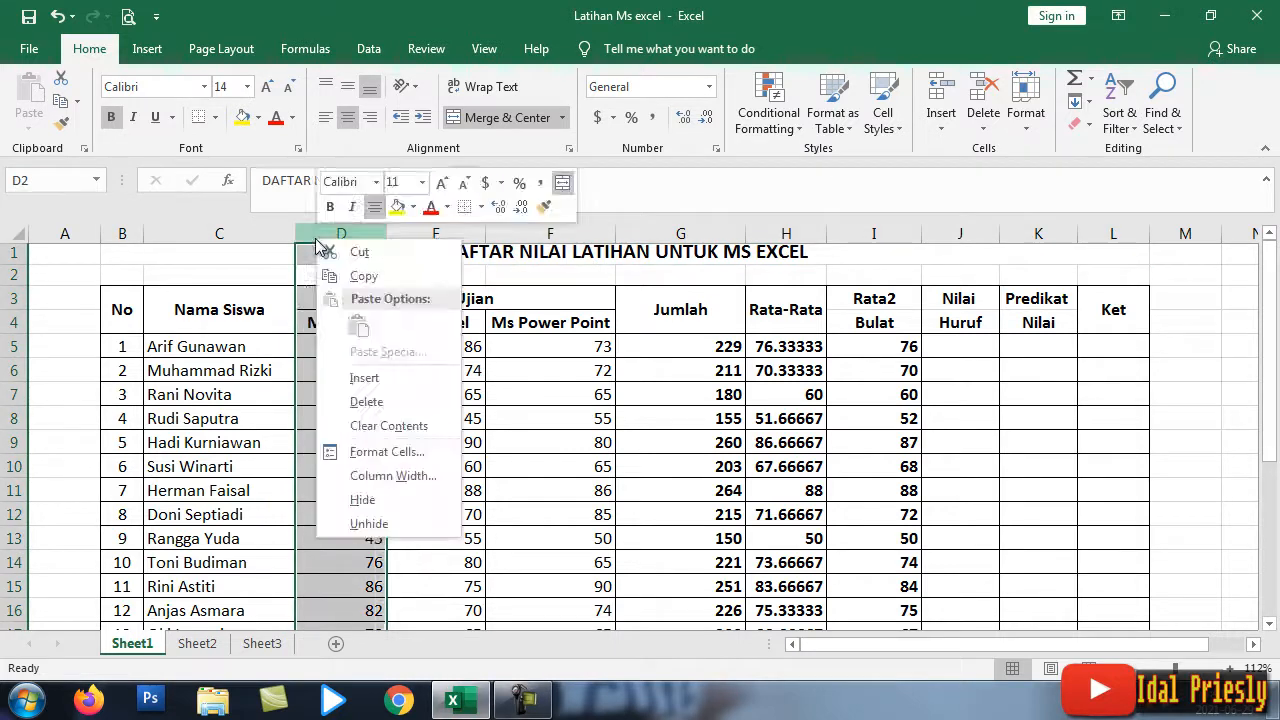
click(370, 377)
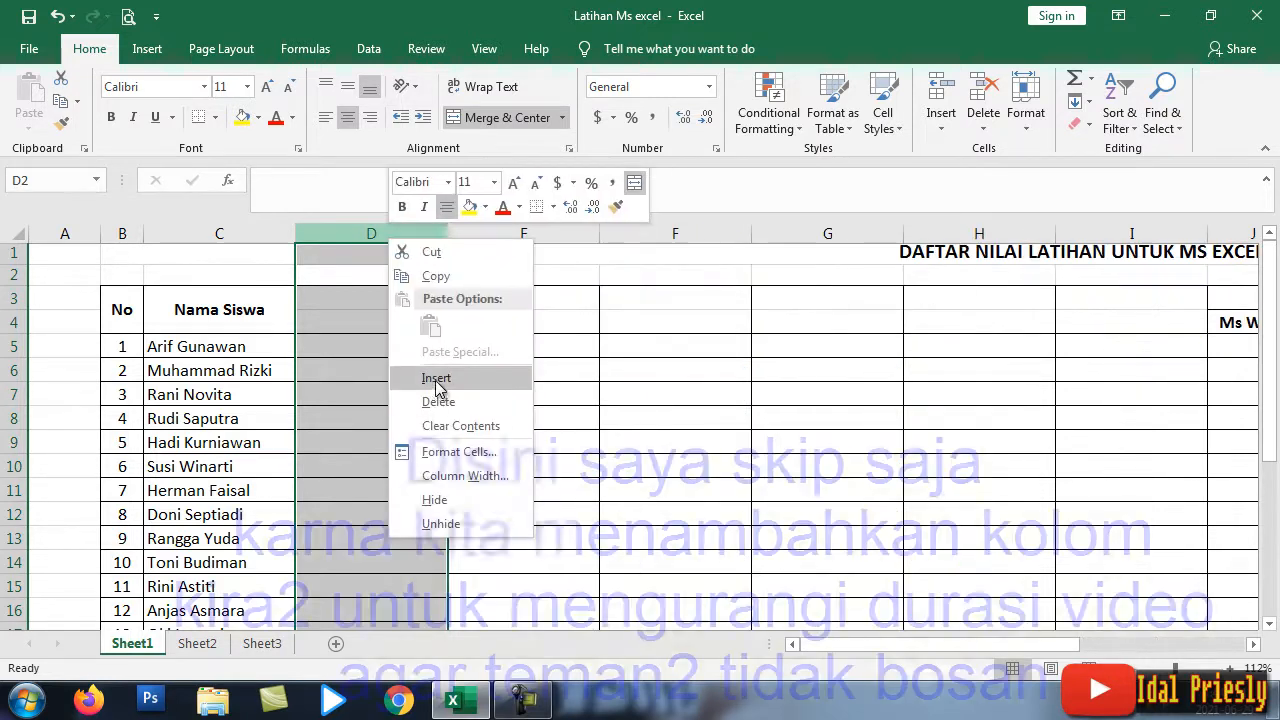
click(436, 378)
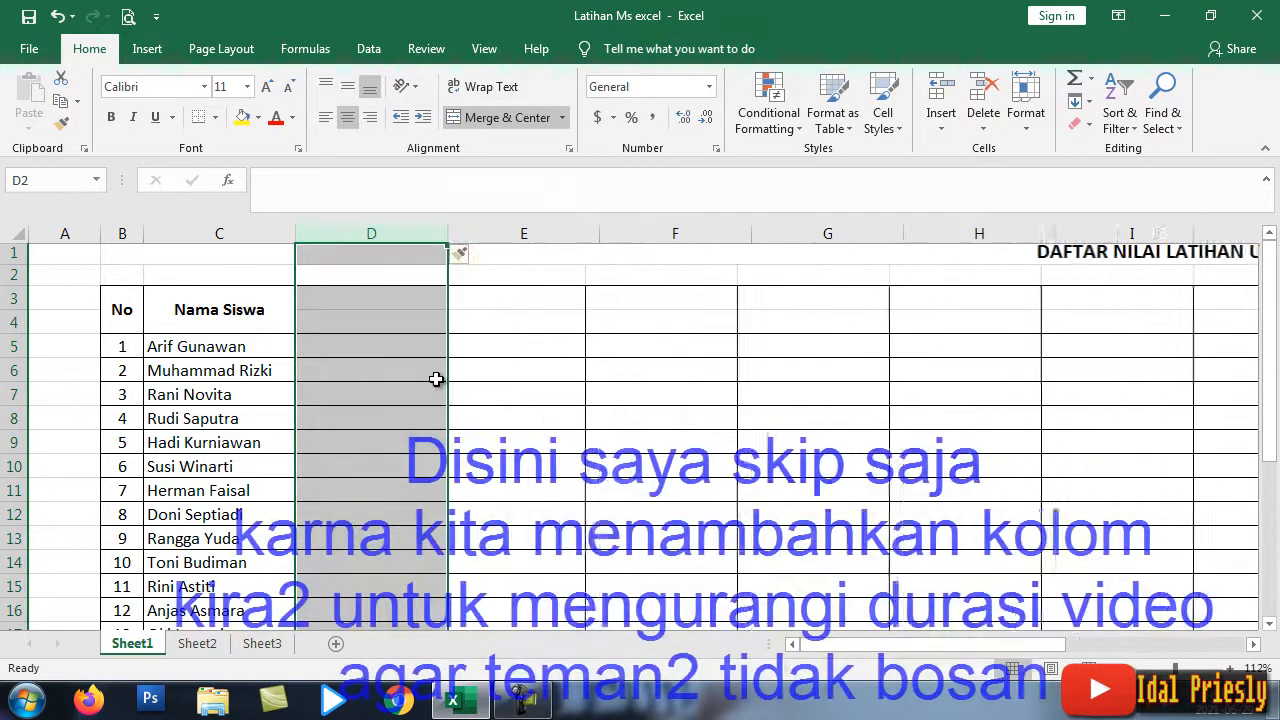
Step: Type the header LEFT in D3 and start RIGHT in the next cell
click(350, 304)
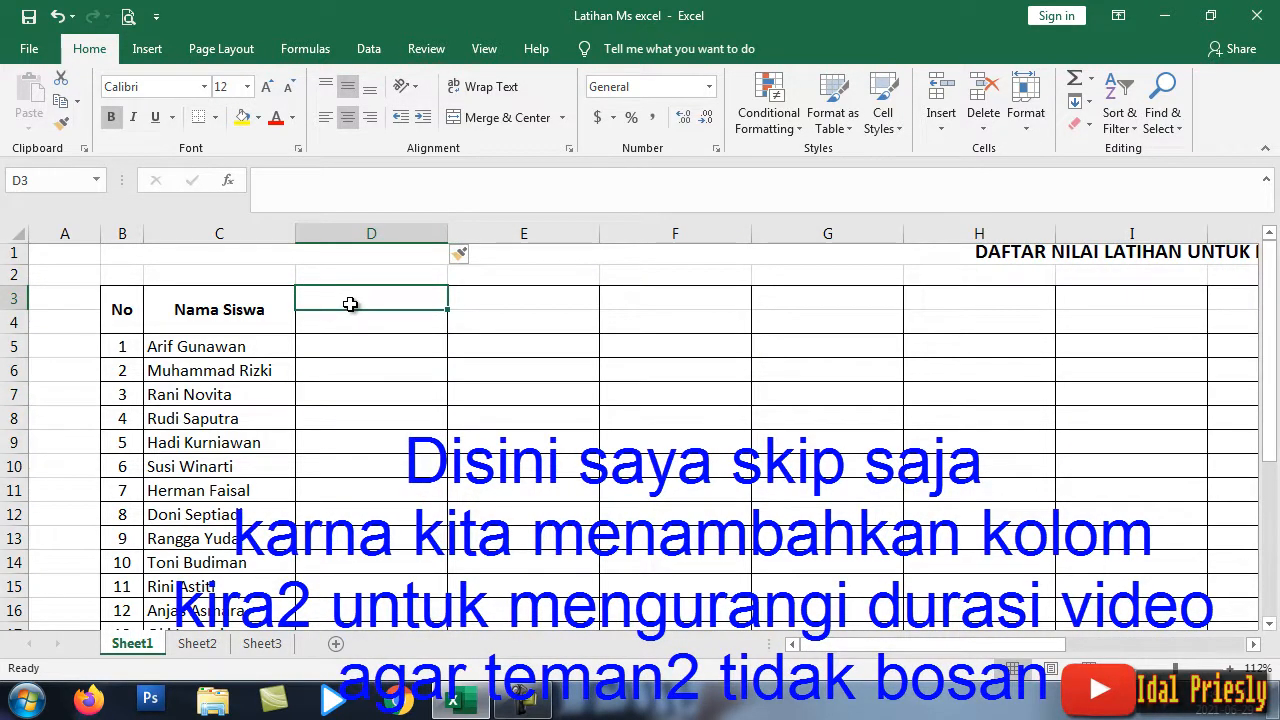
text(Left)
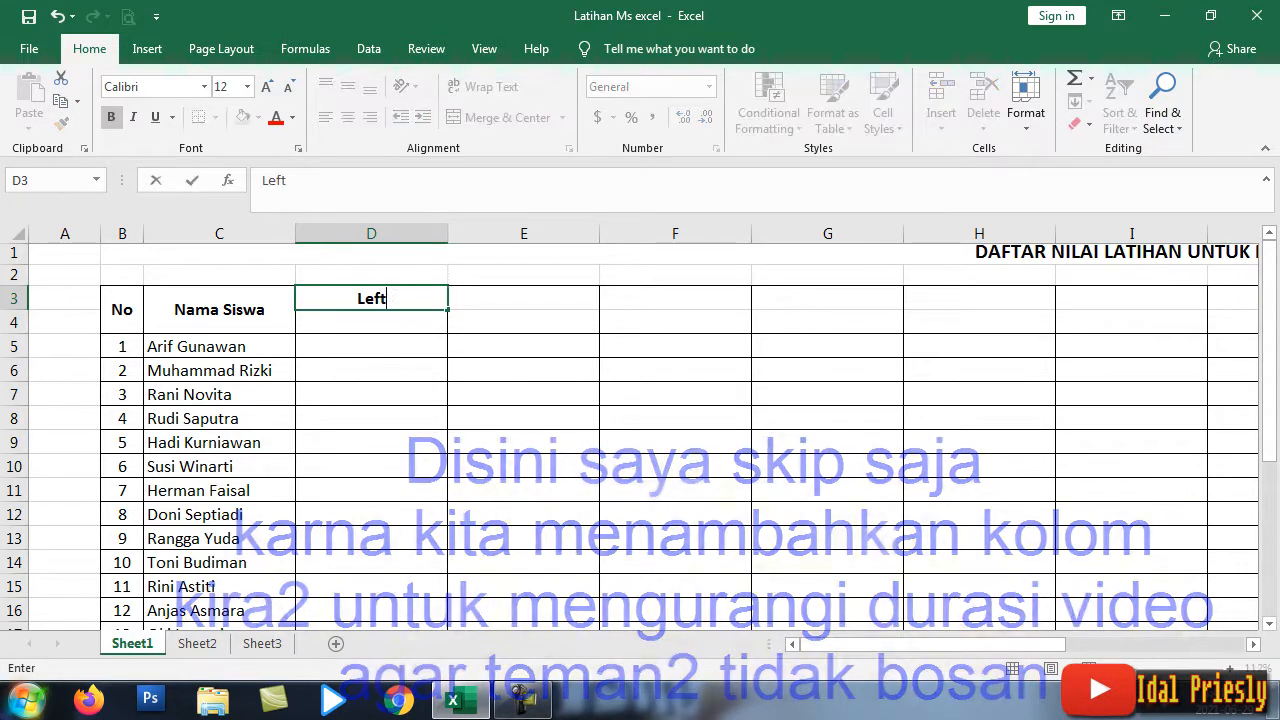
key(BackSpace)
key(BackSpace)
key(BackSpace)
text(EFT)
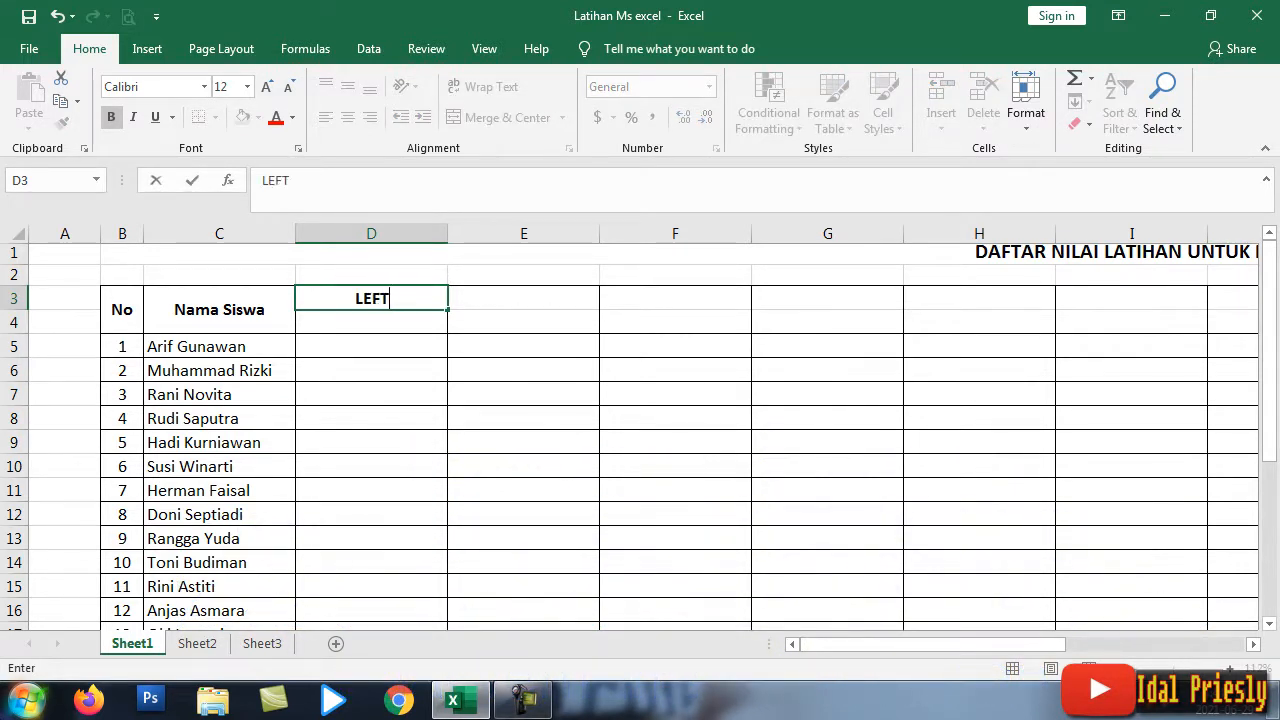
key(Tab)
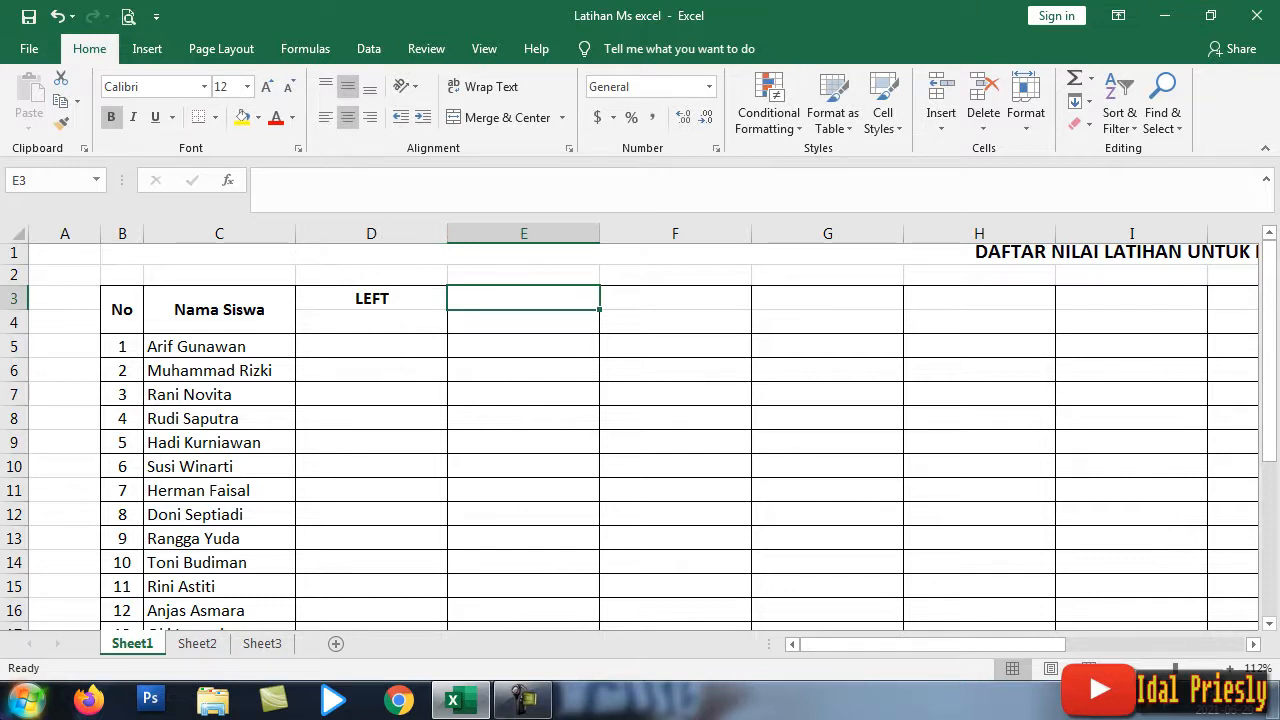
text(RIGHT)
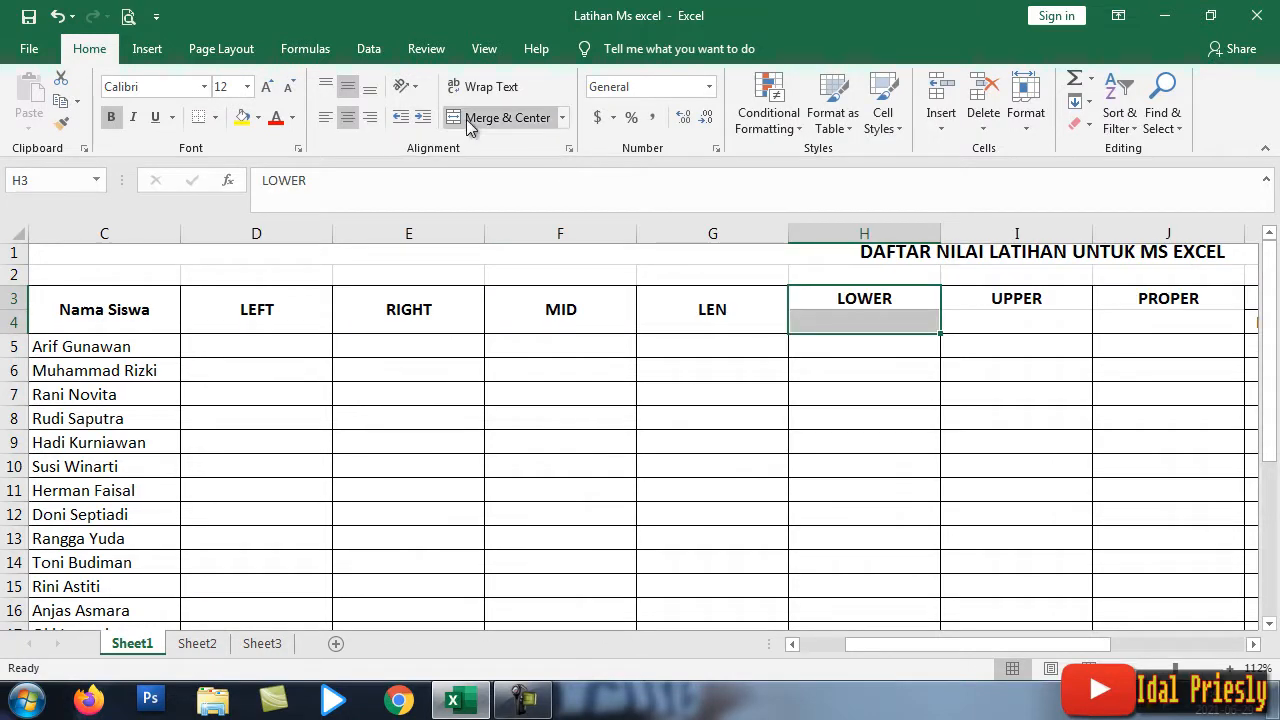
Step: Merge and centre the LOWER, UPPER and PROPER headers across rows 3–4
click(466, 118)
drag(974, 299, 975, 316)
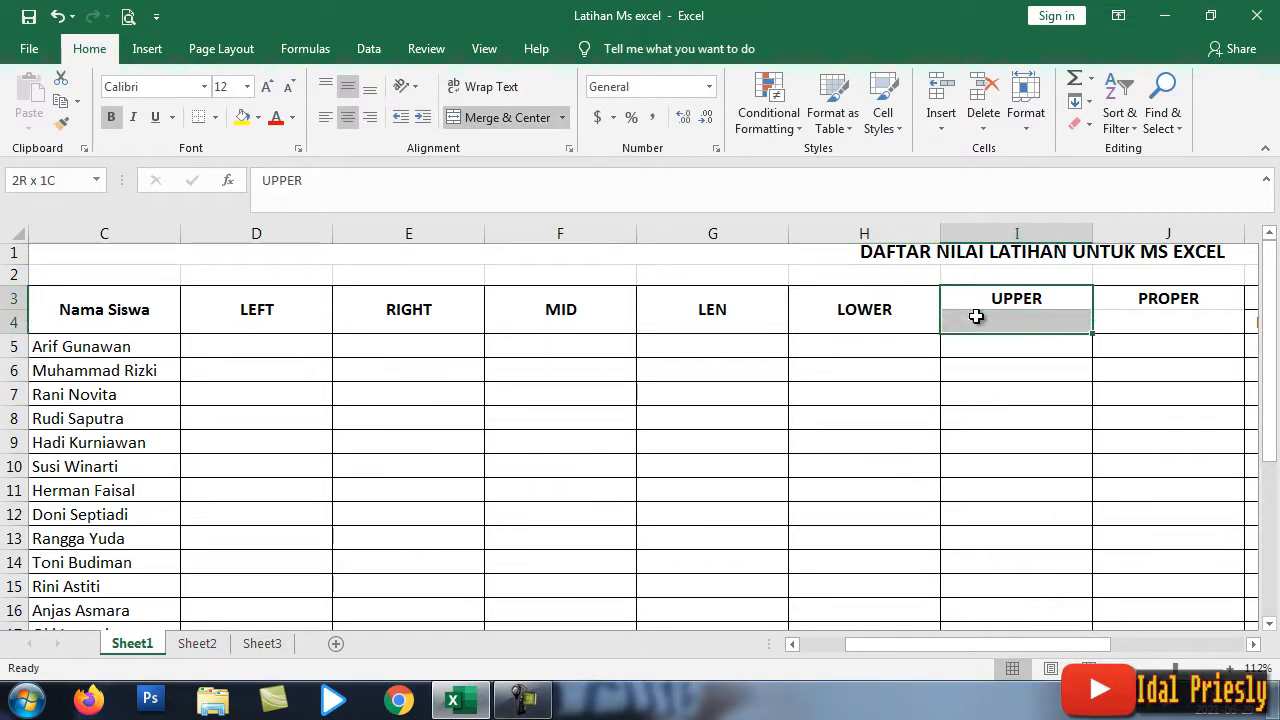
click(512, 120)
drag(1190, 302, 1191, 316)
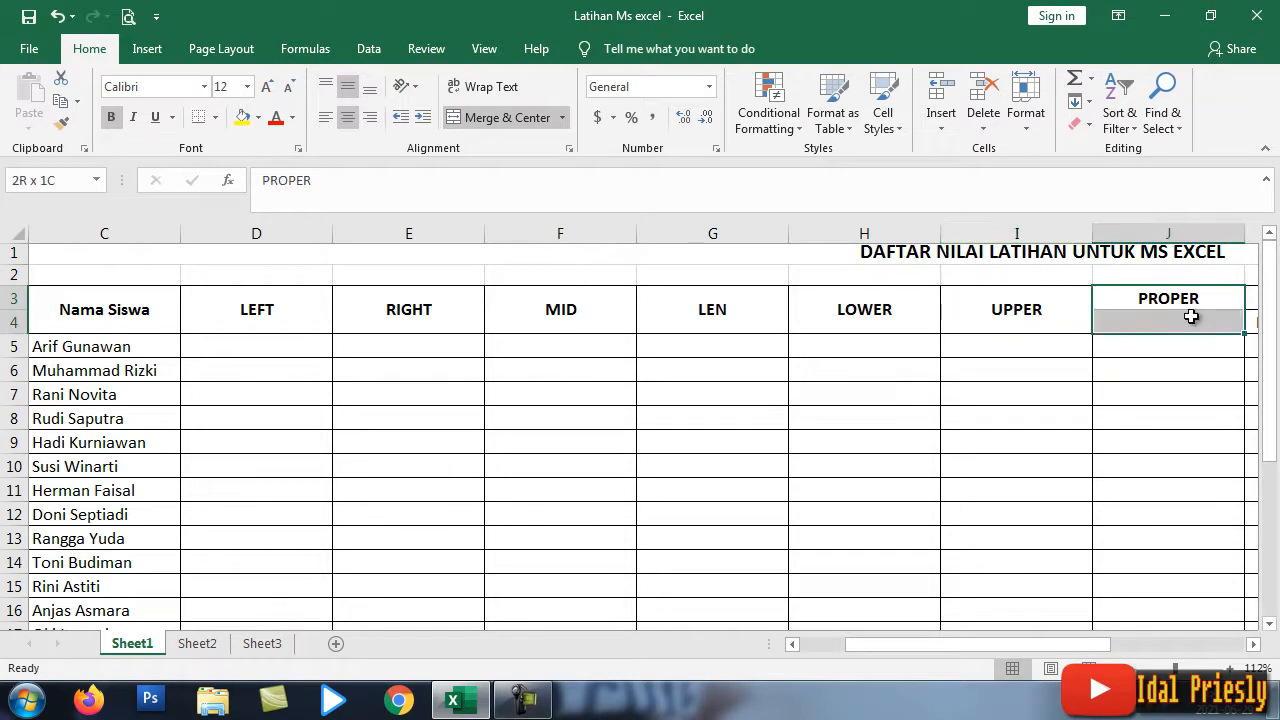
click(507, 124)
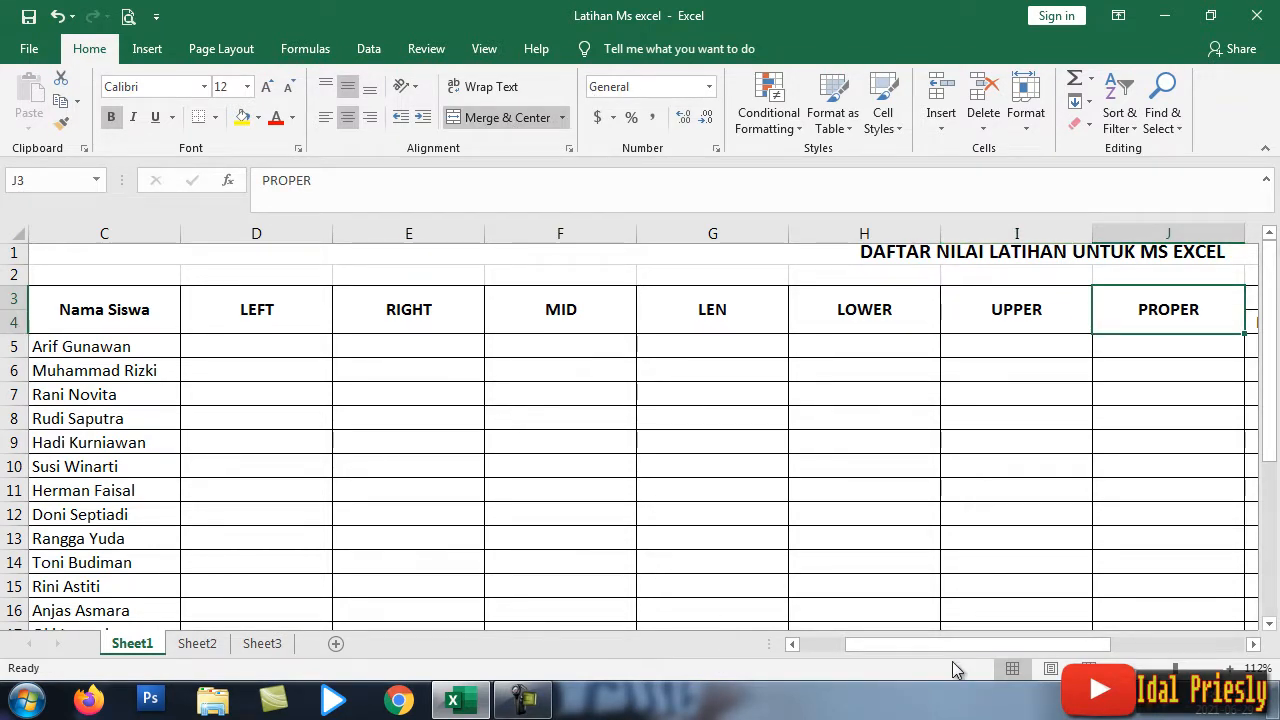
click(793, 644)
click(793, 644)
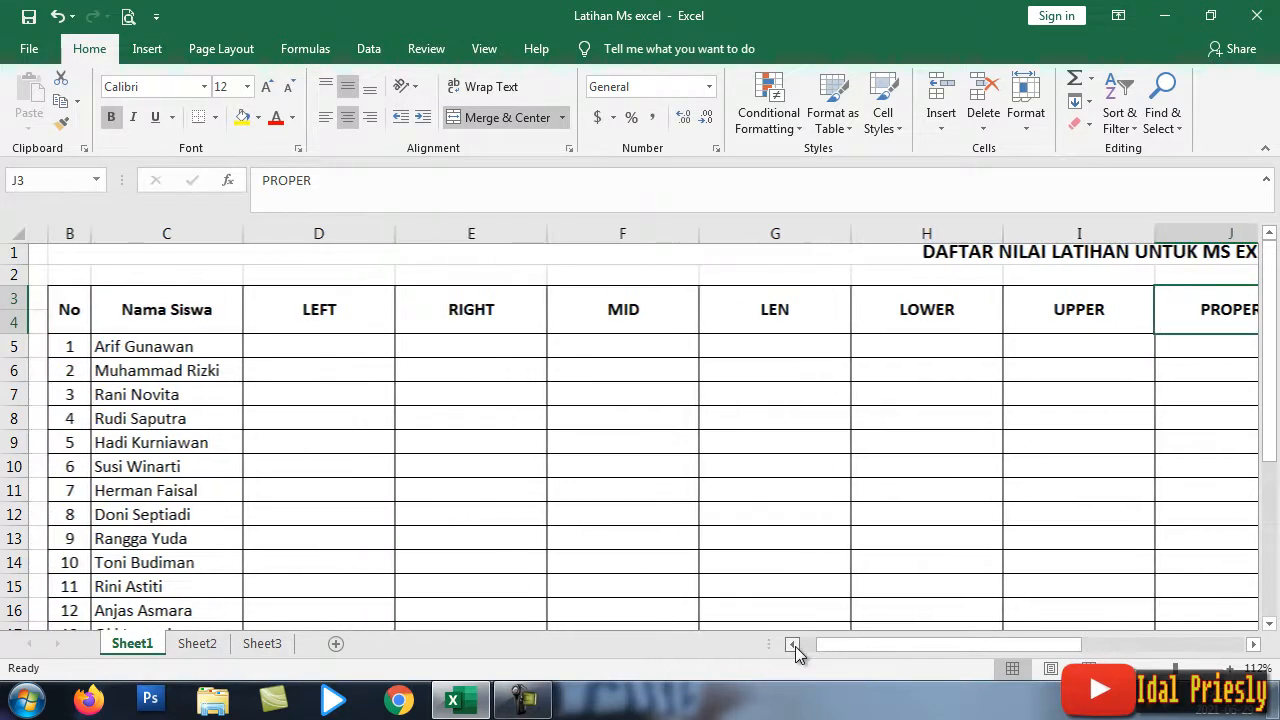
Step: Enter =LEFT(C5,3) in cell D5 so it returns Ari
click(1268, 624)
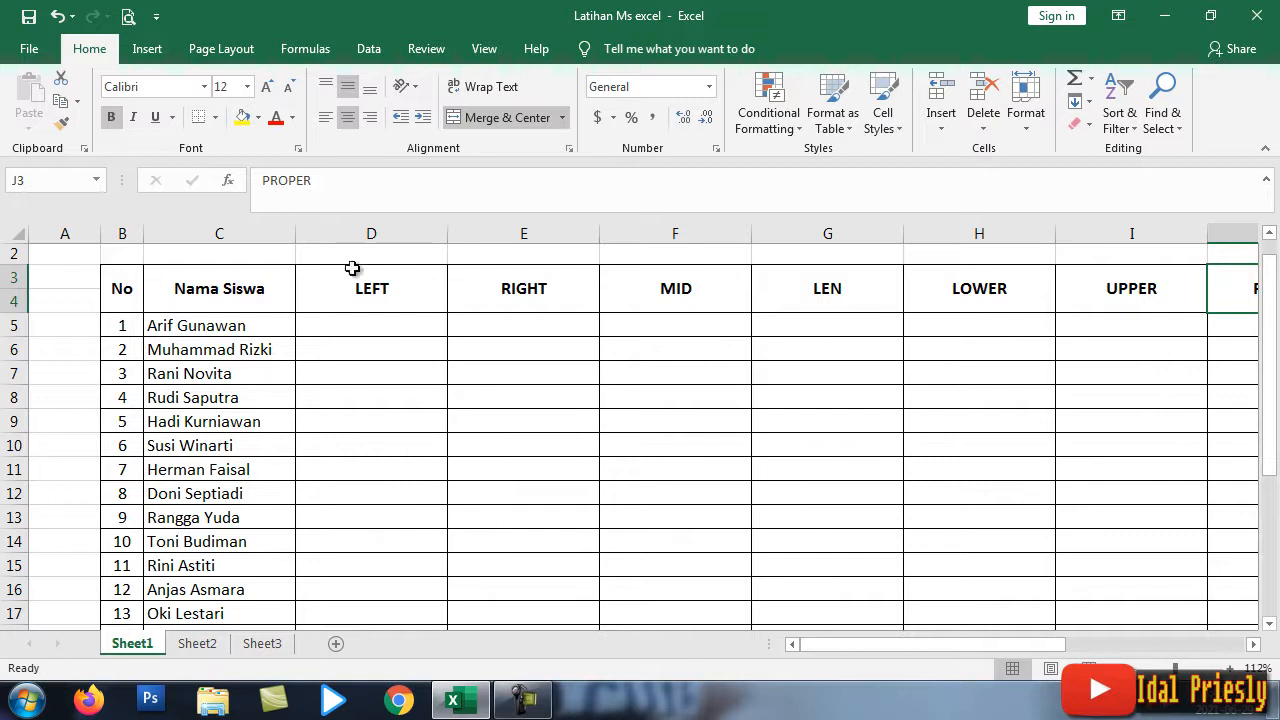
click(326, 326)
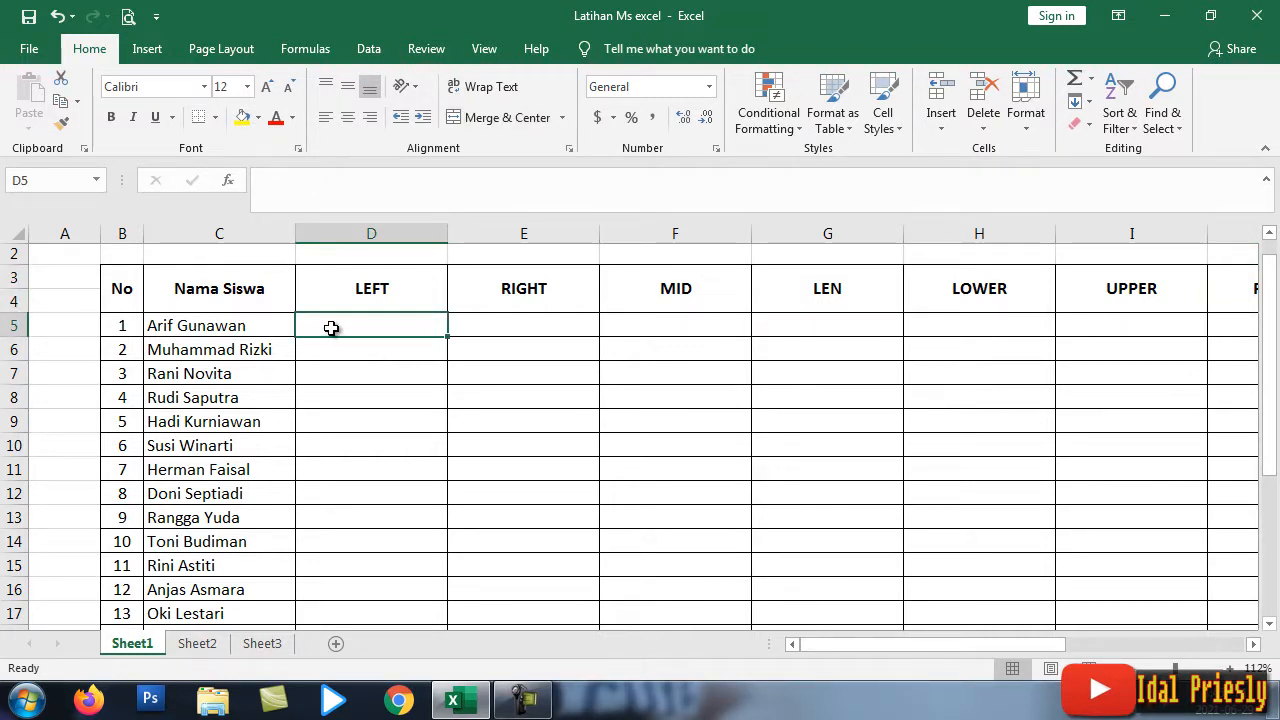
double_click(333, 329)
text(=)
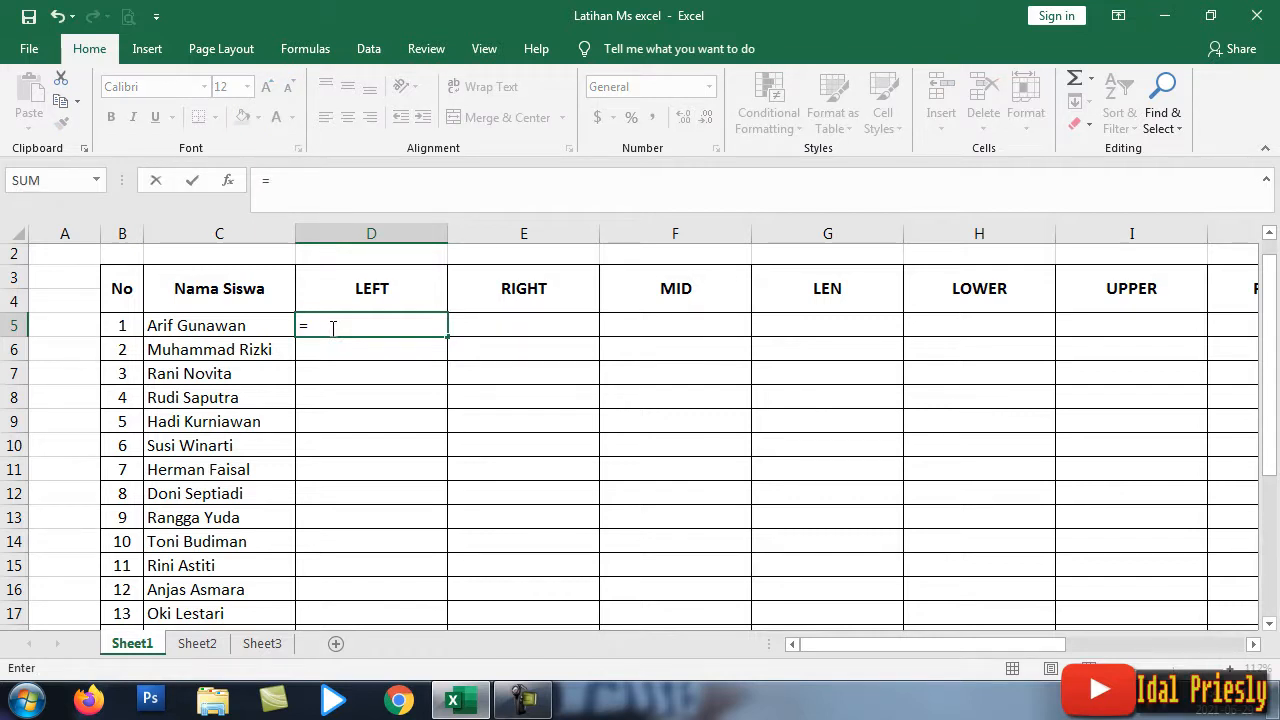
text(LEFT)
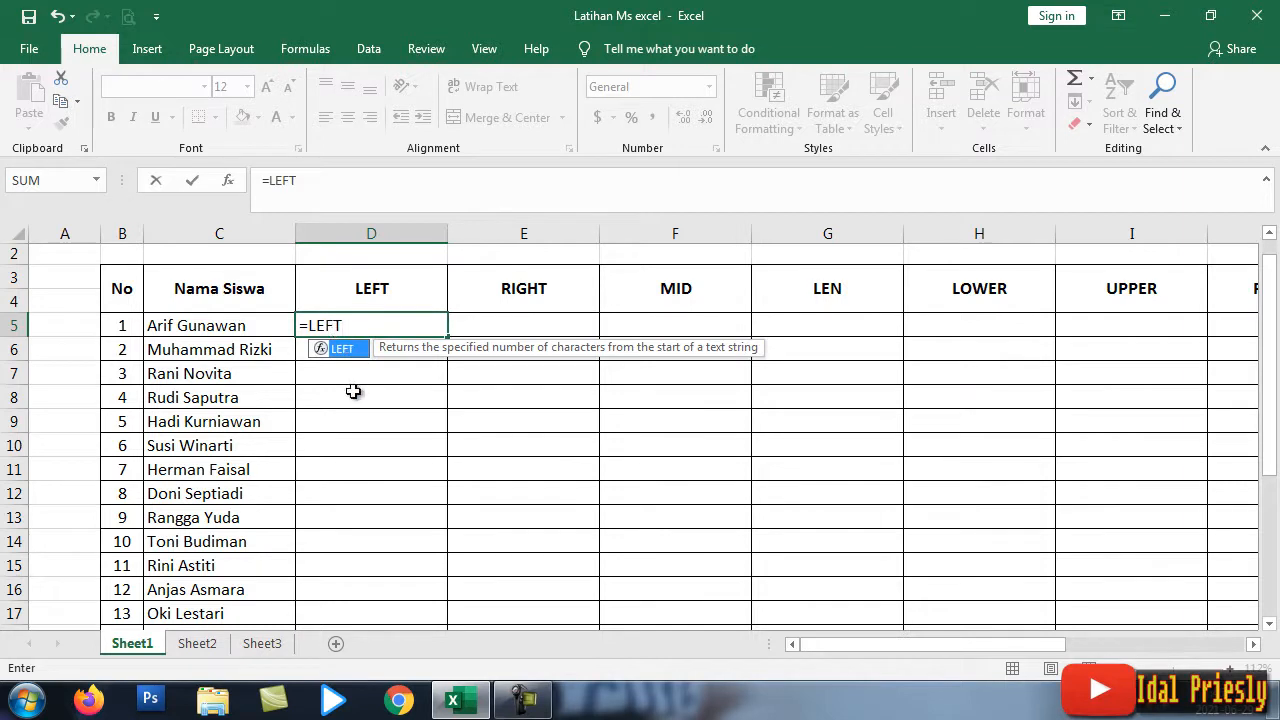
double_click(341, 352)
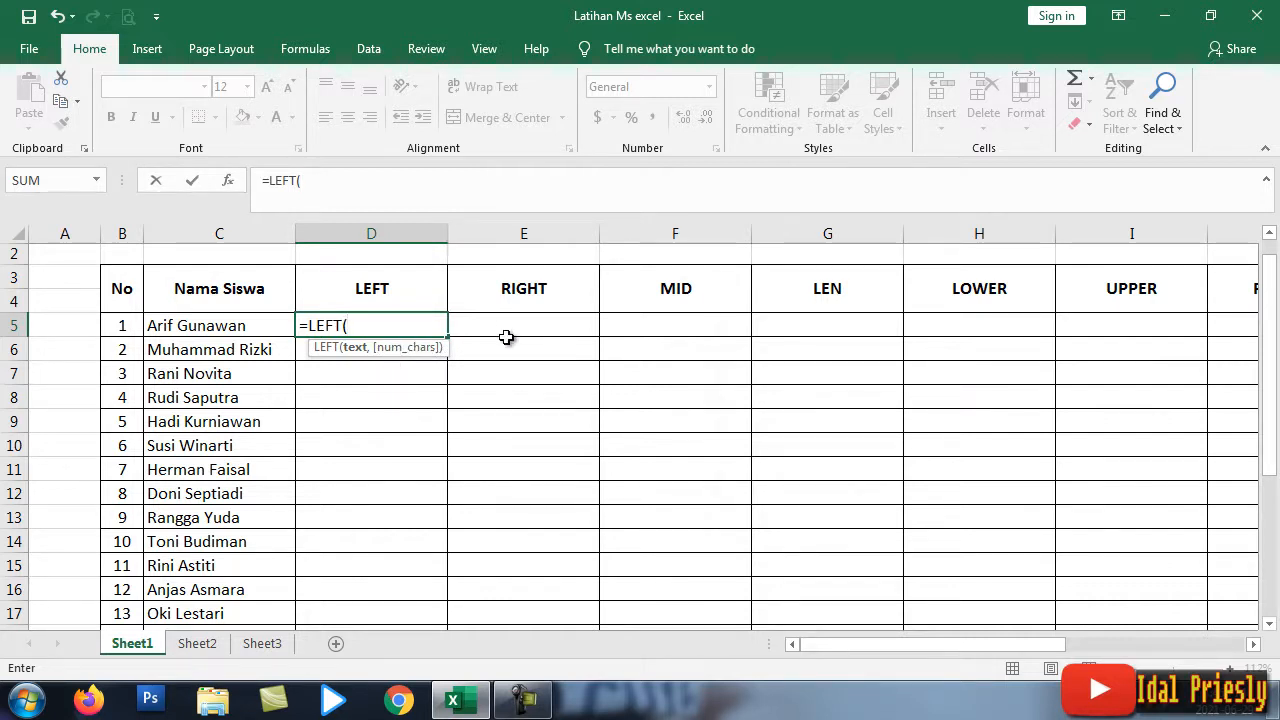
click(262, 328)
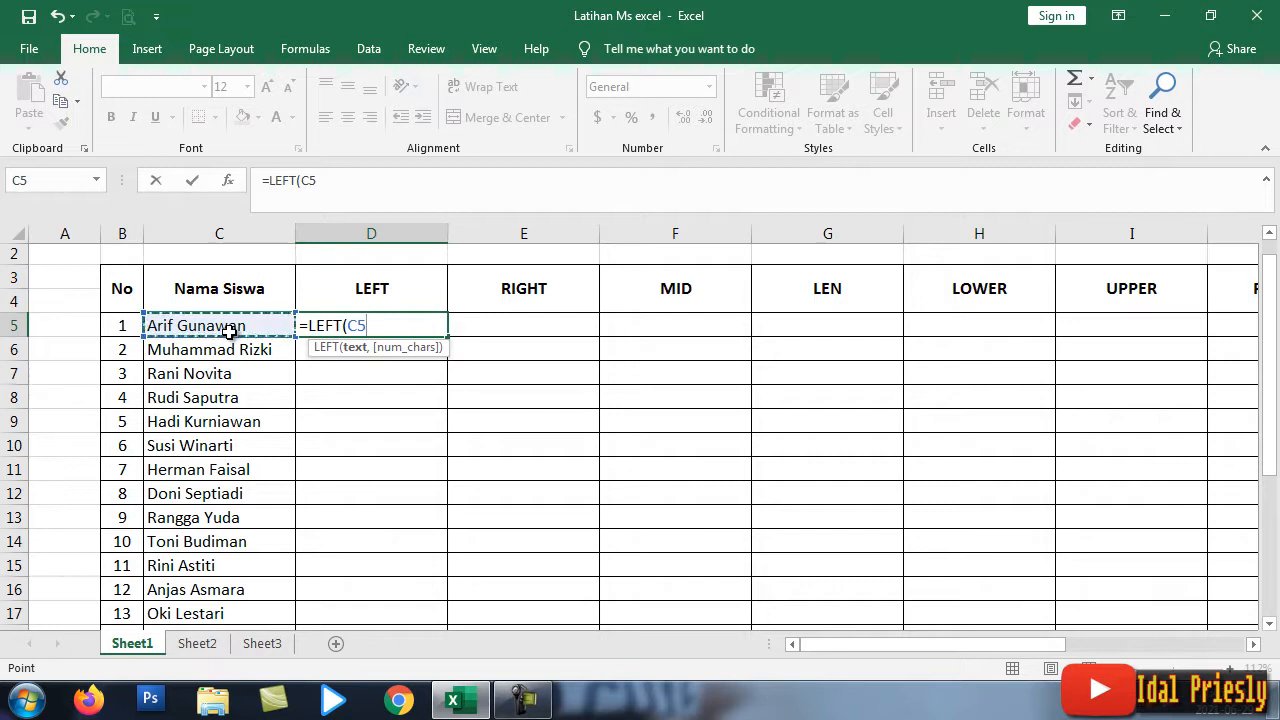
text(,)
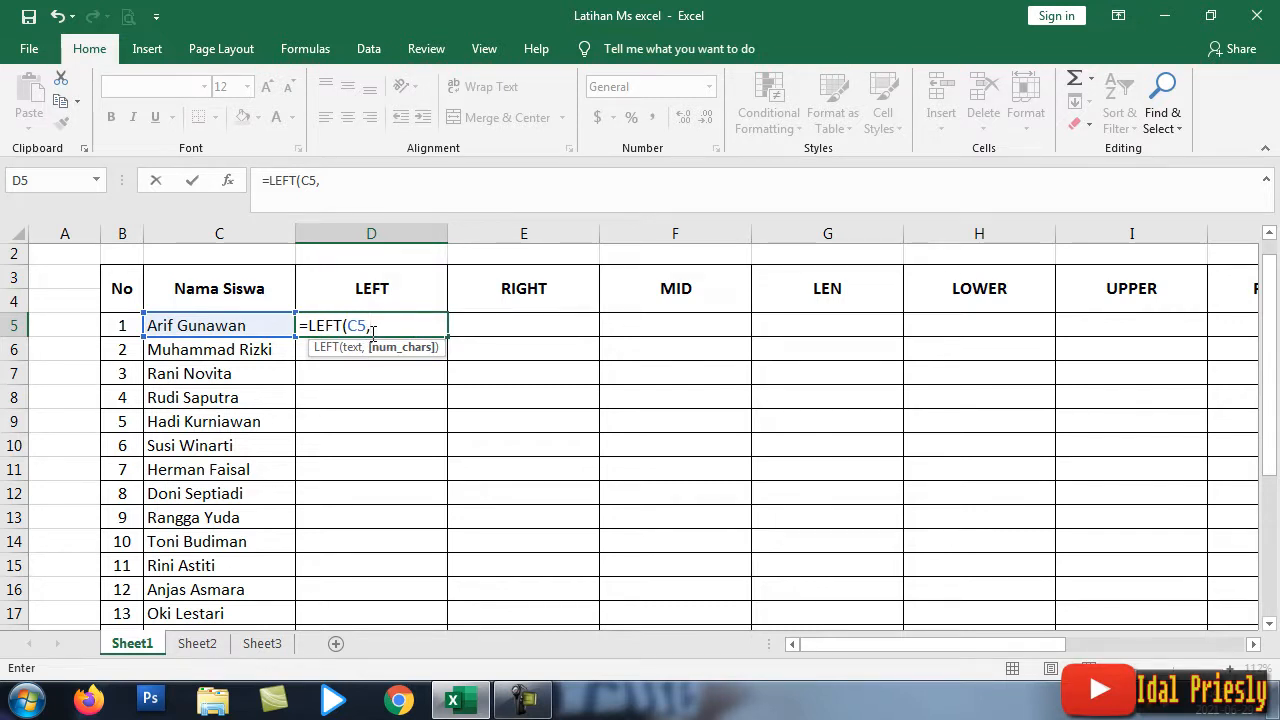
text(;)
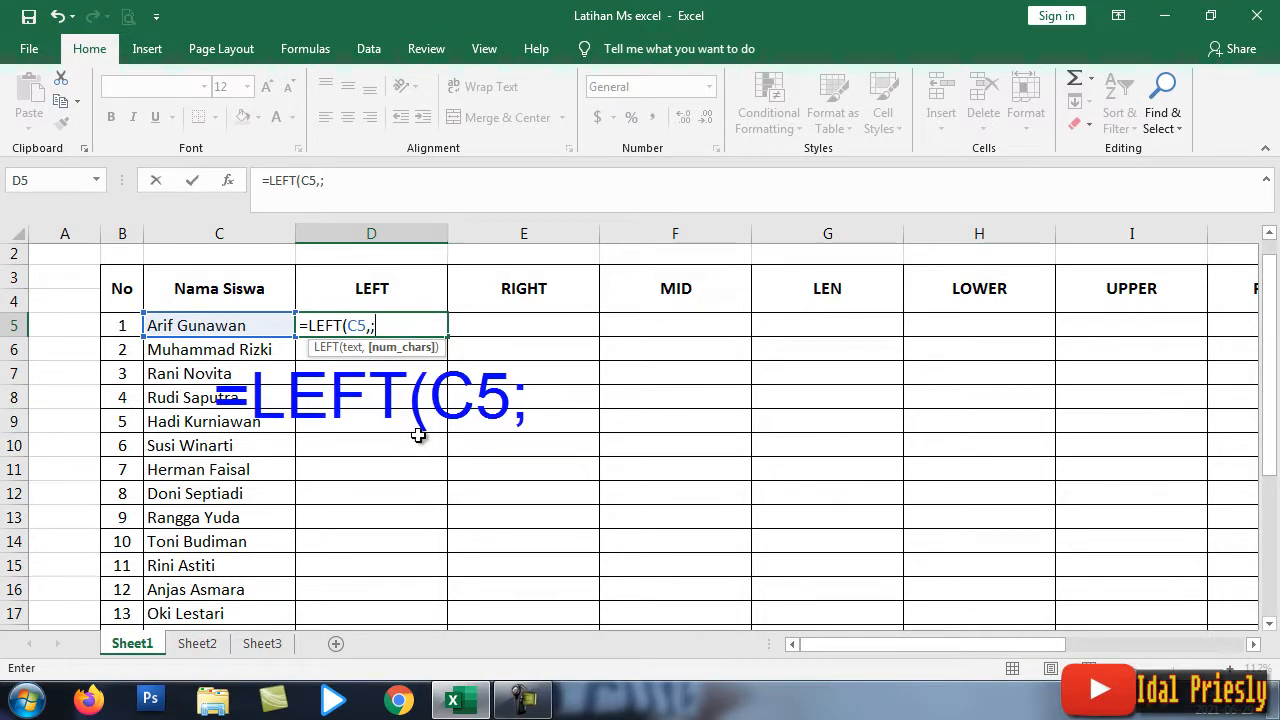
key(BackSpace)
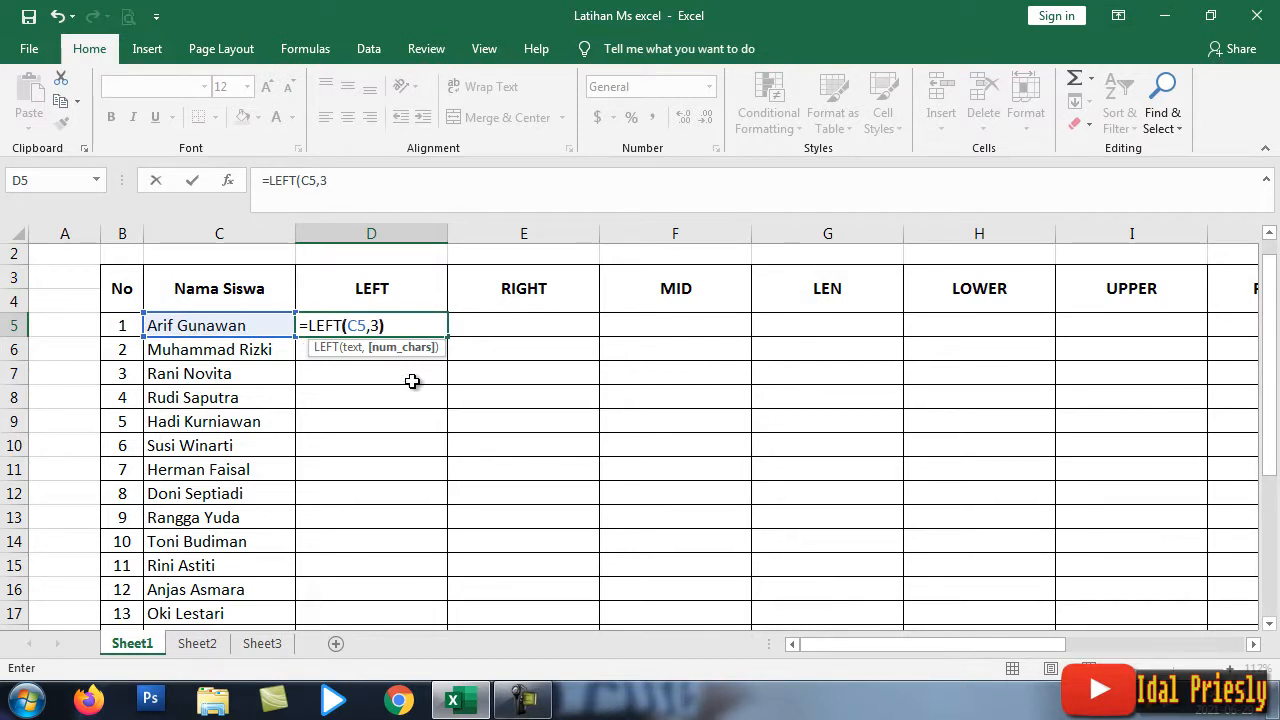
key(Return)
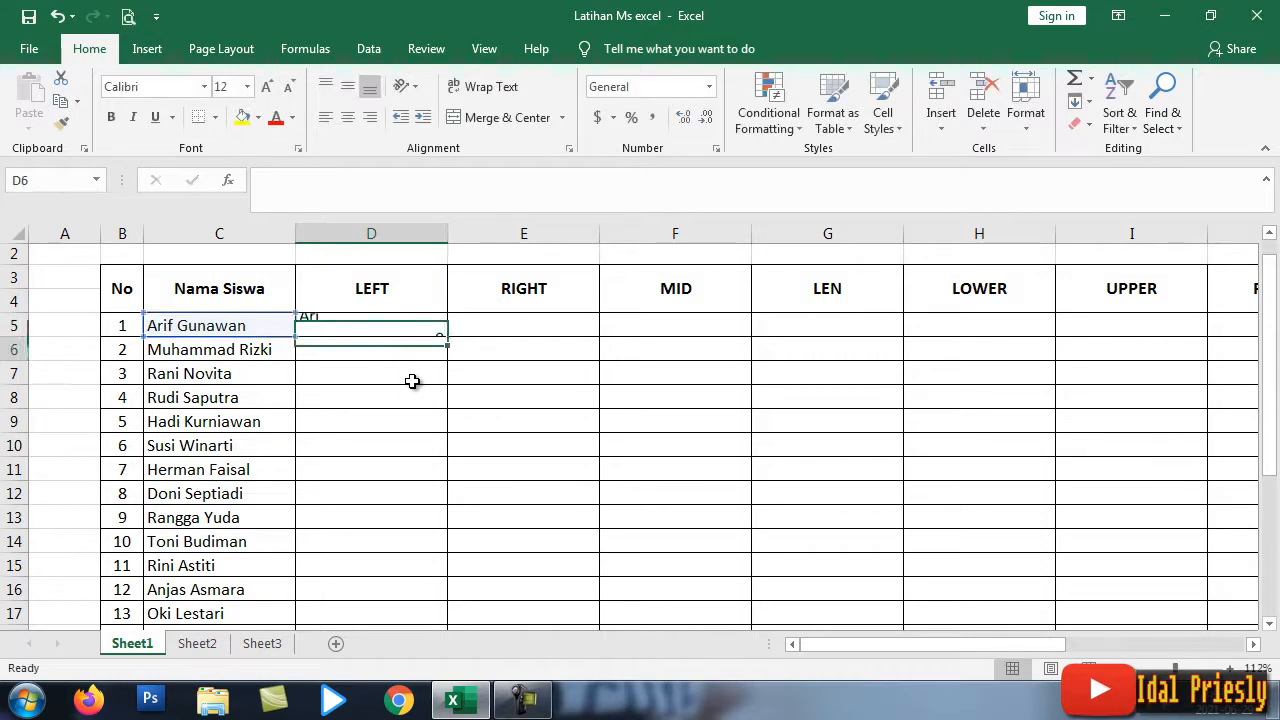
click(340, 325)
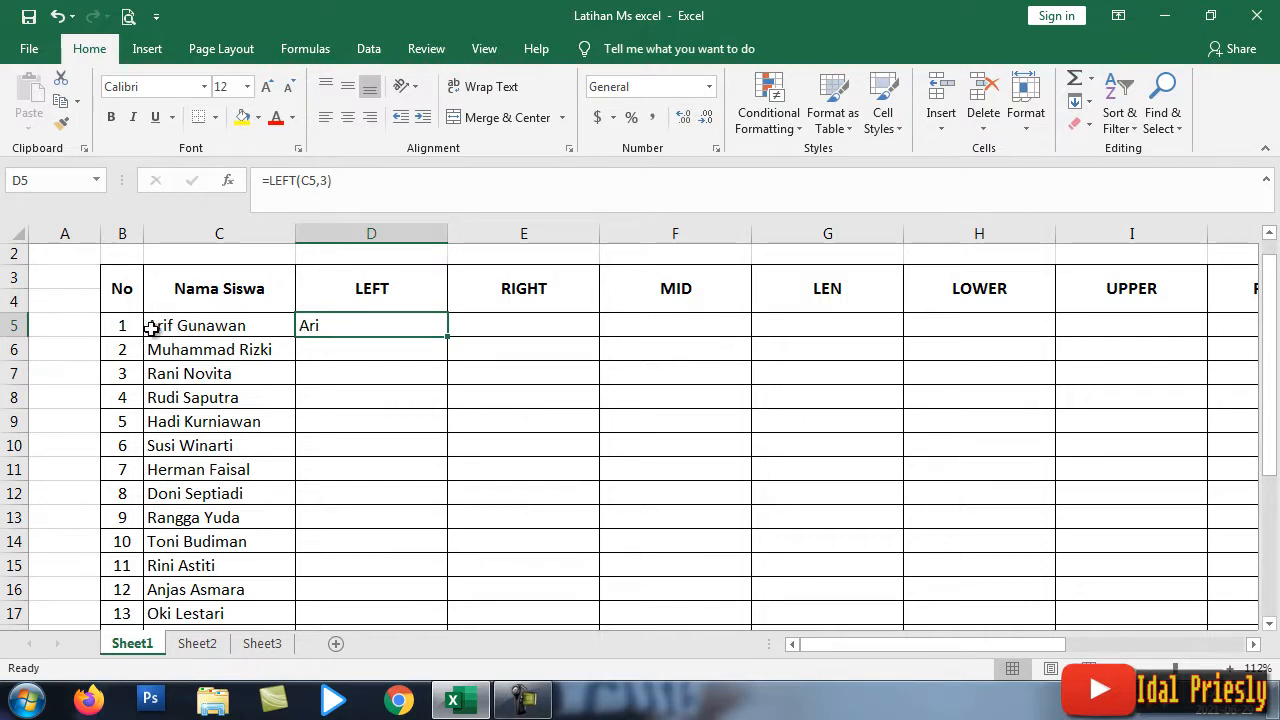
double_click(366, 337)
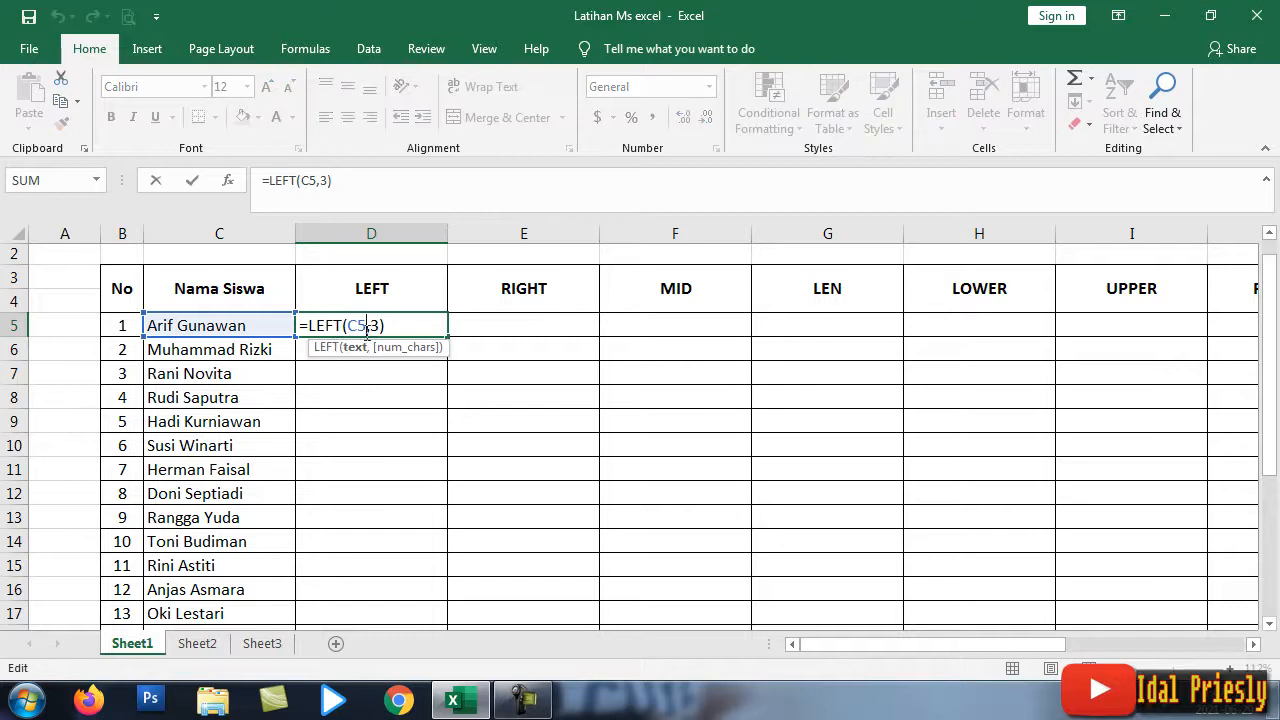
click(377, 325)
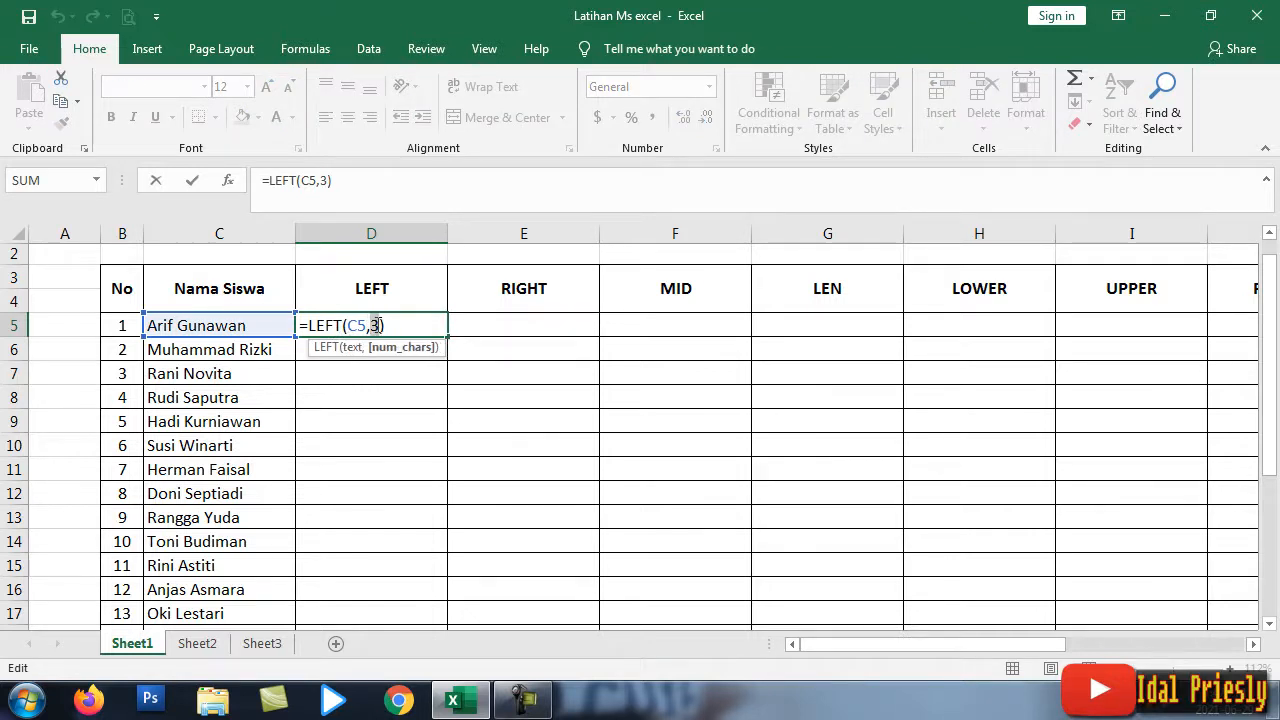
text(4)
key(Return)
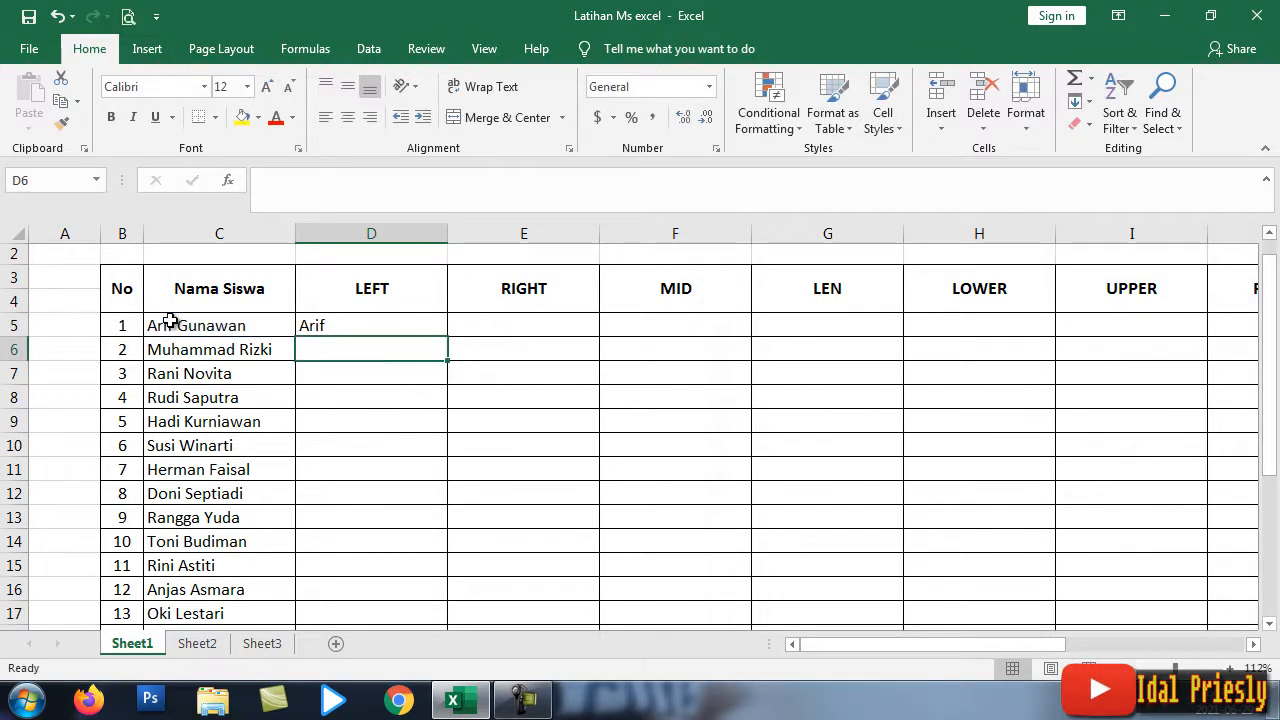
click(382, 320)
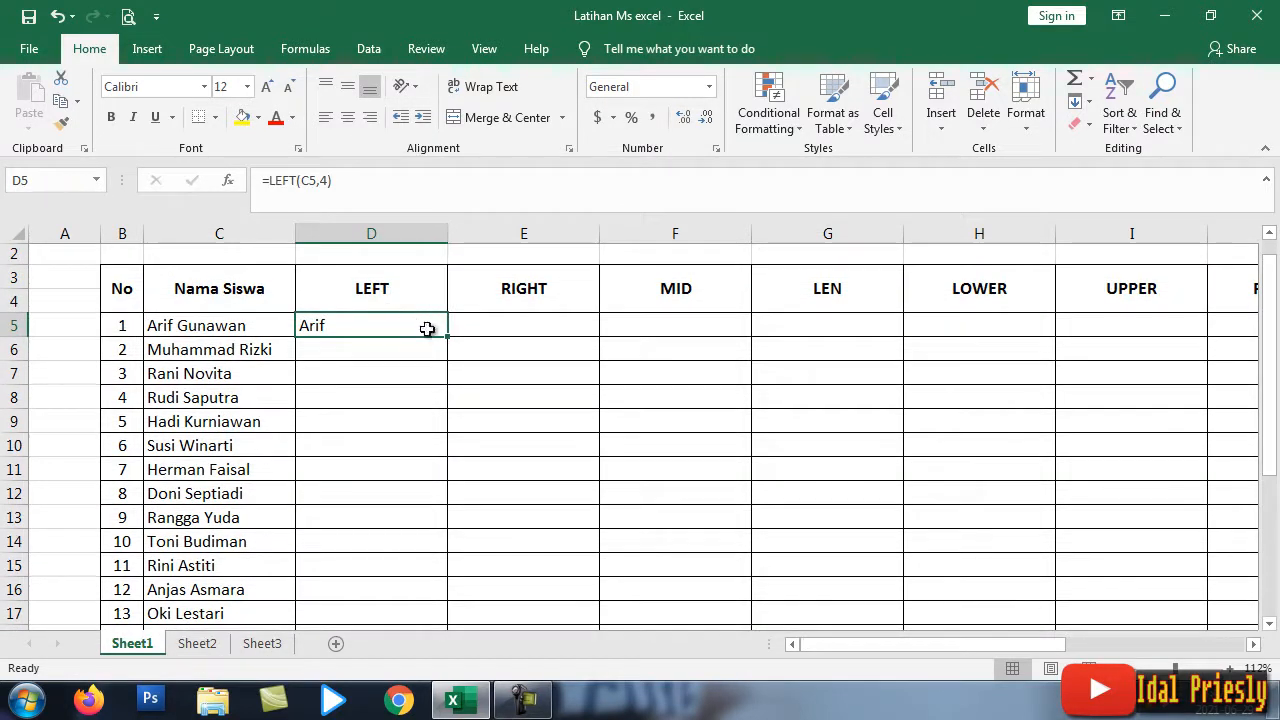
drag(447, 338, 423, 546)
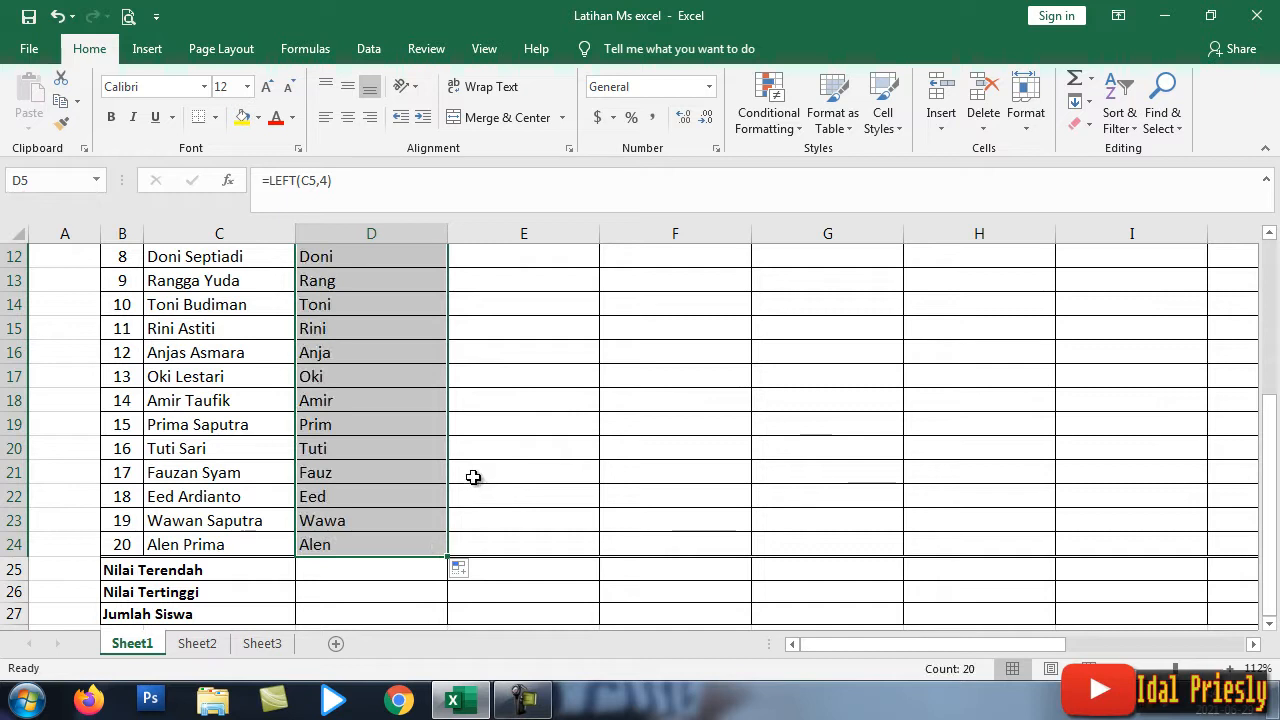
scroll(390, 456, up, 4)
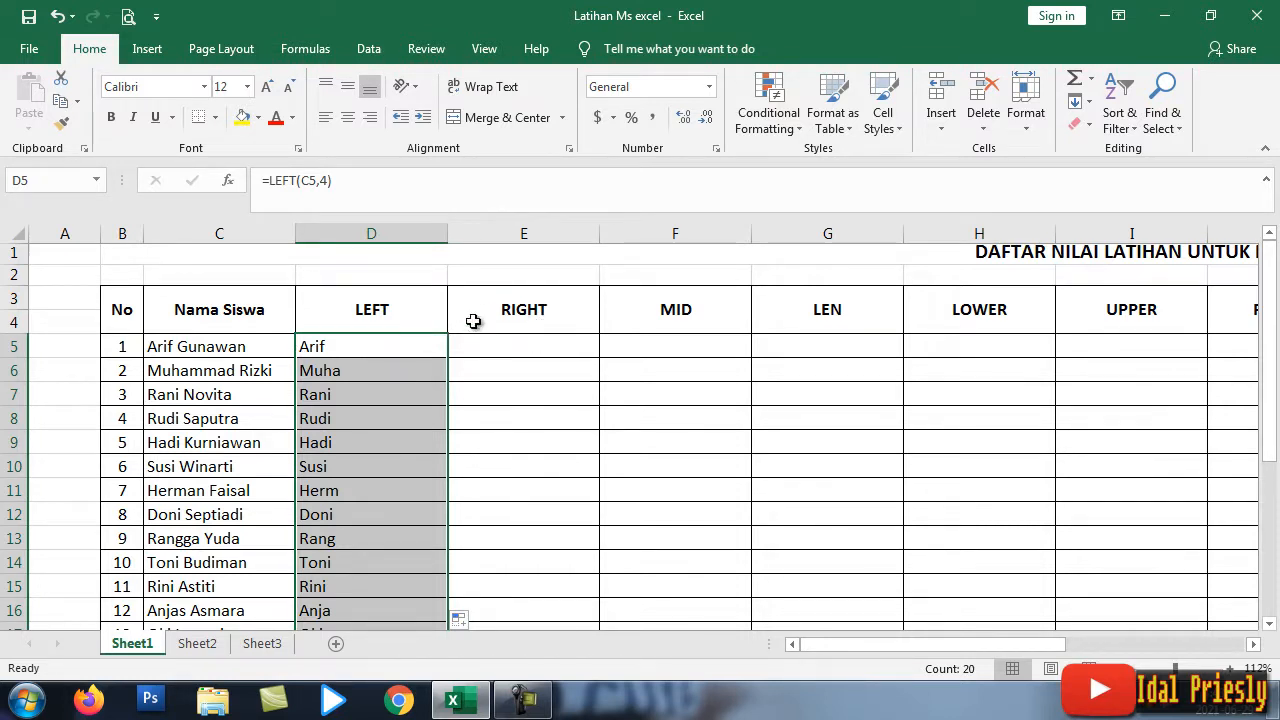
Step: Enter =RIGHT(C5,3) in cell E5 so it returns wan
click(515, 343)
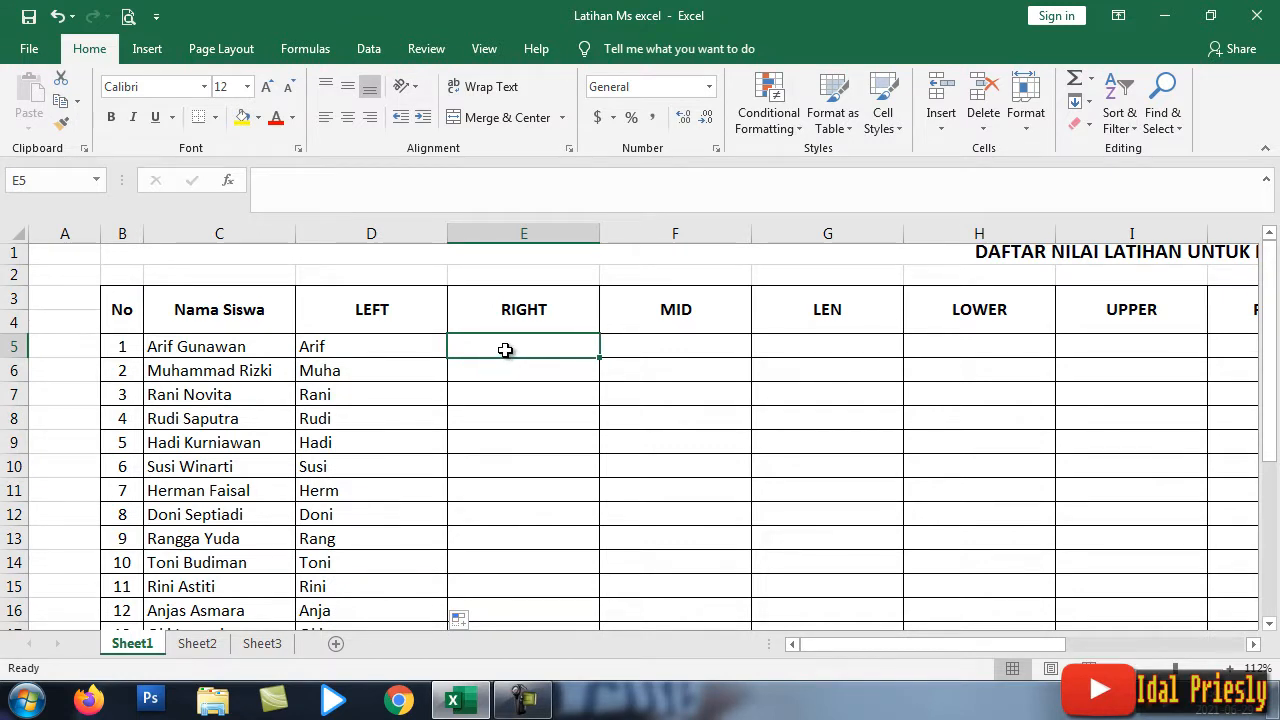
text(=)
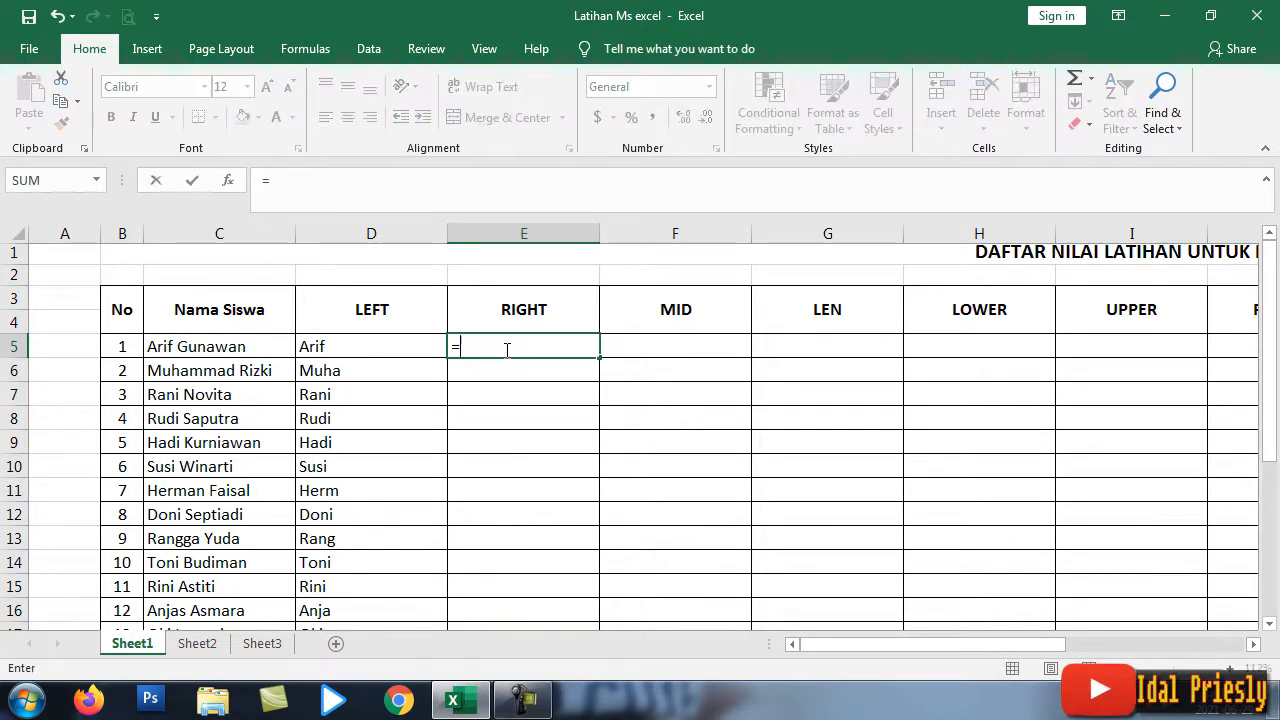
text(RIGHT)
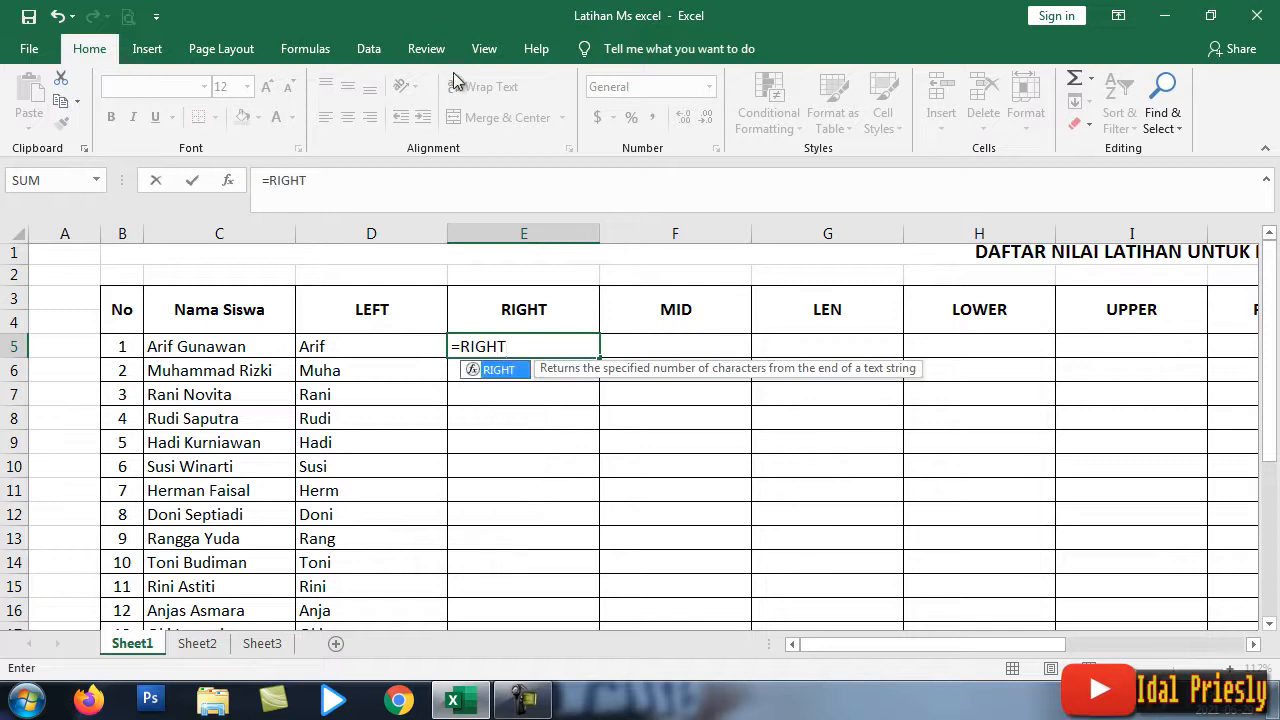
double_click(500, 370)
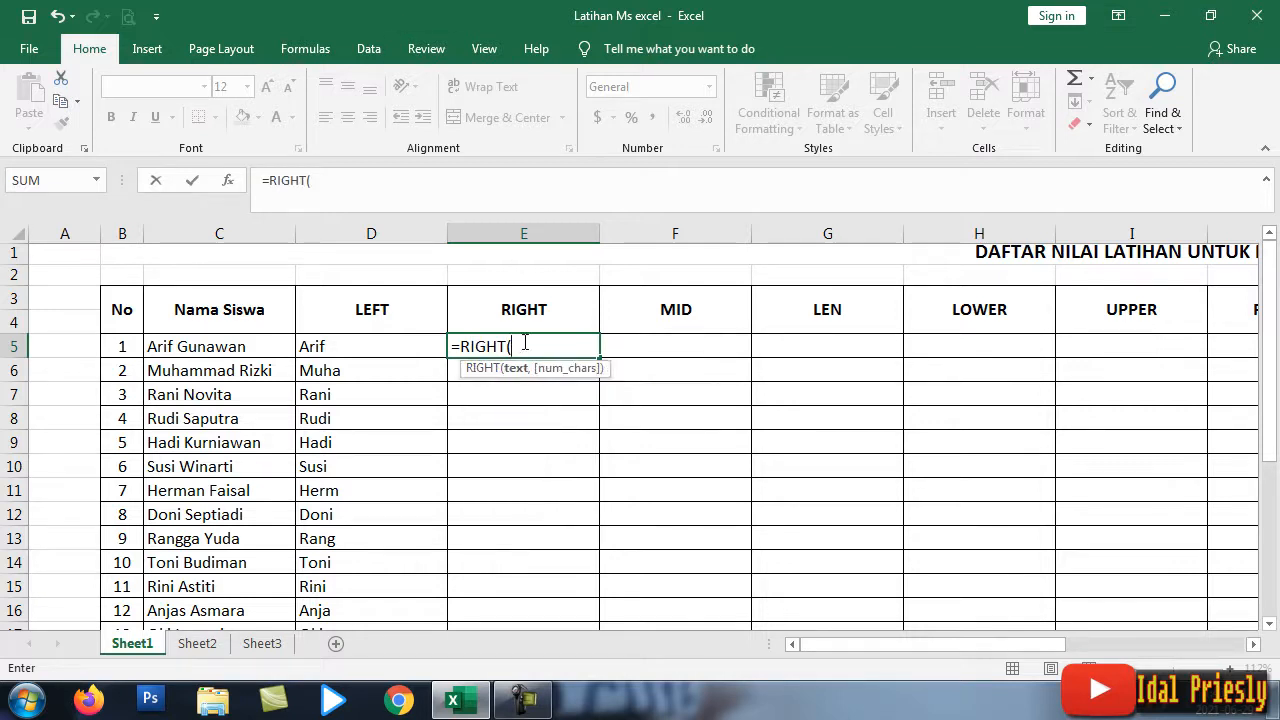
click(192, 348)
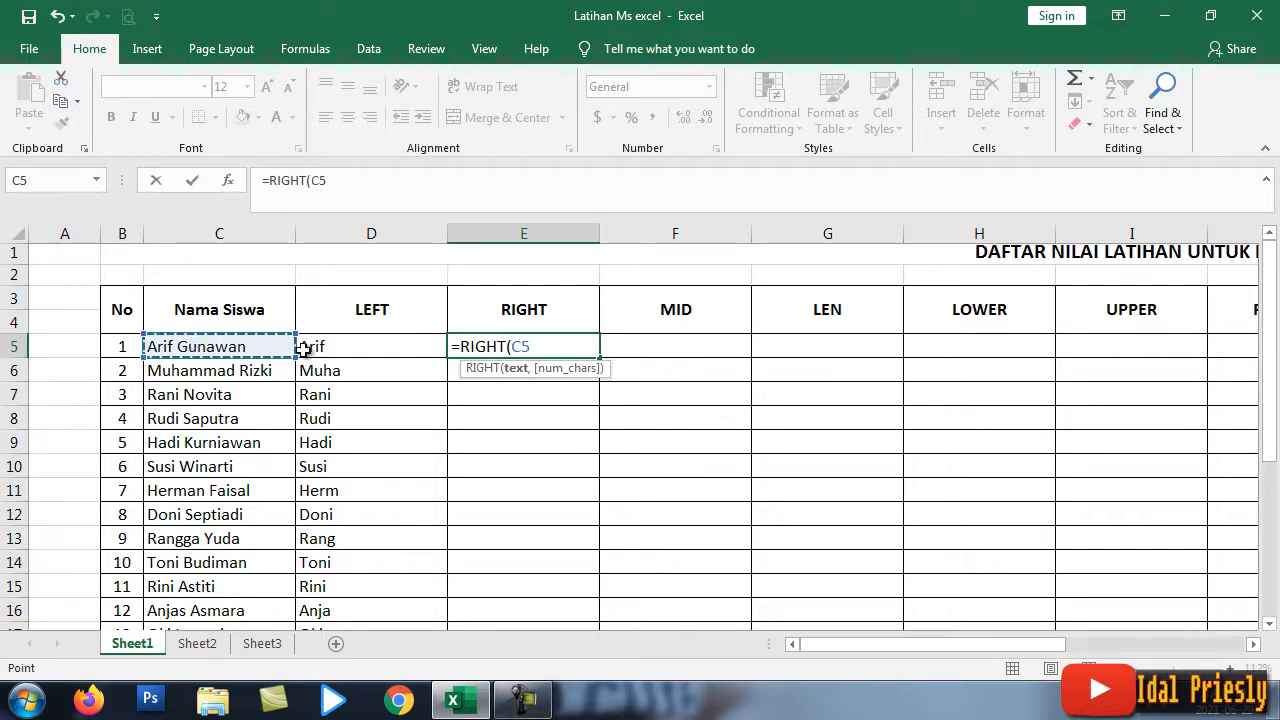
text(,3)
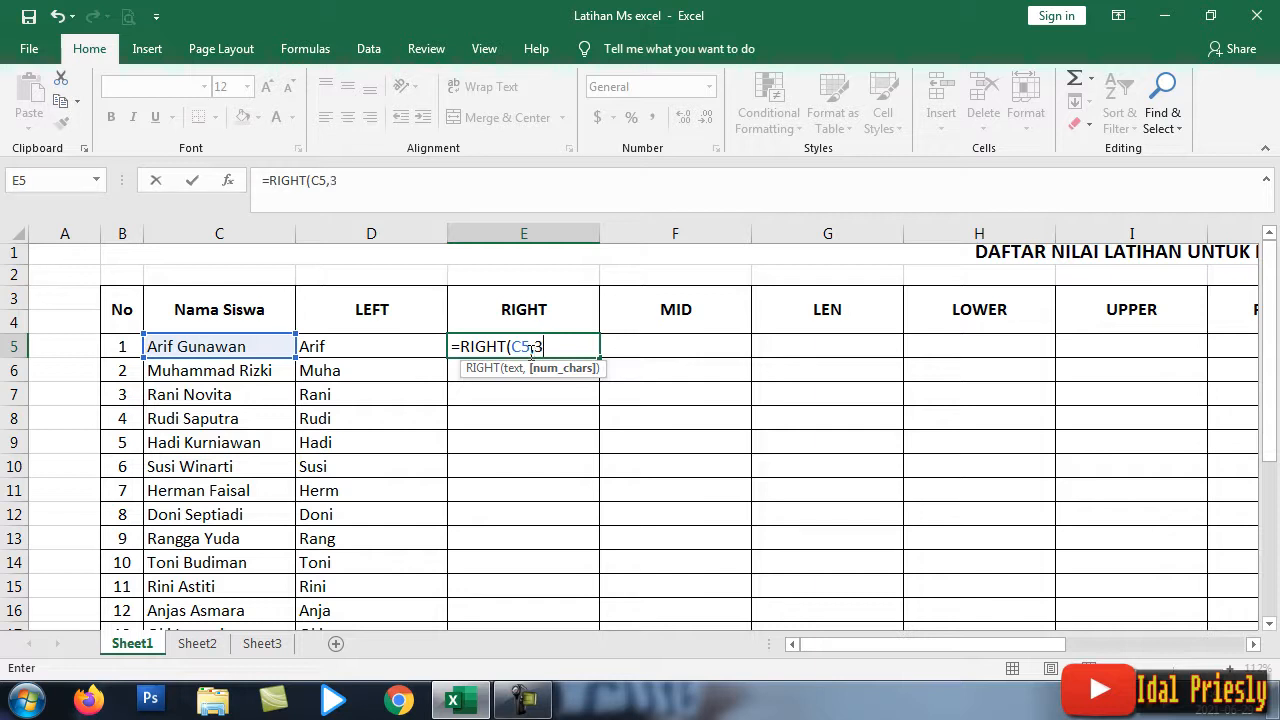
key(Return)
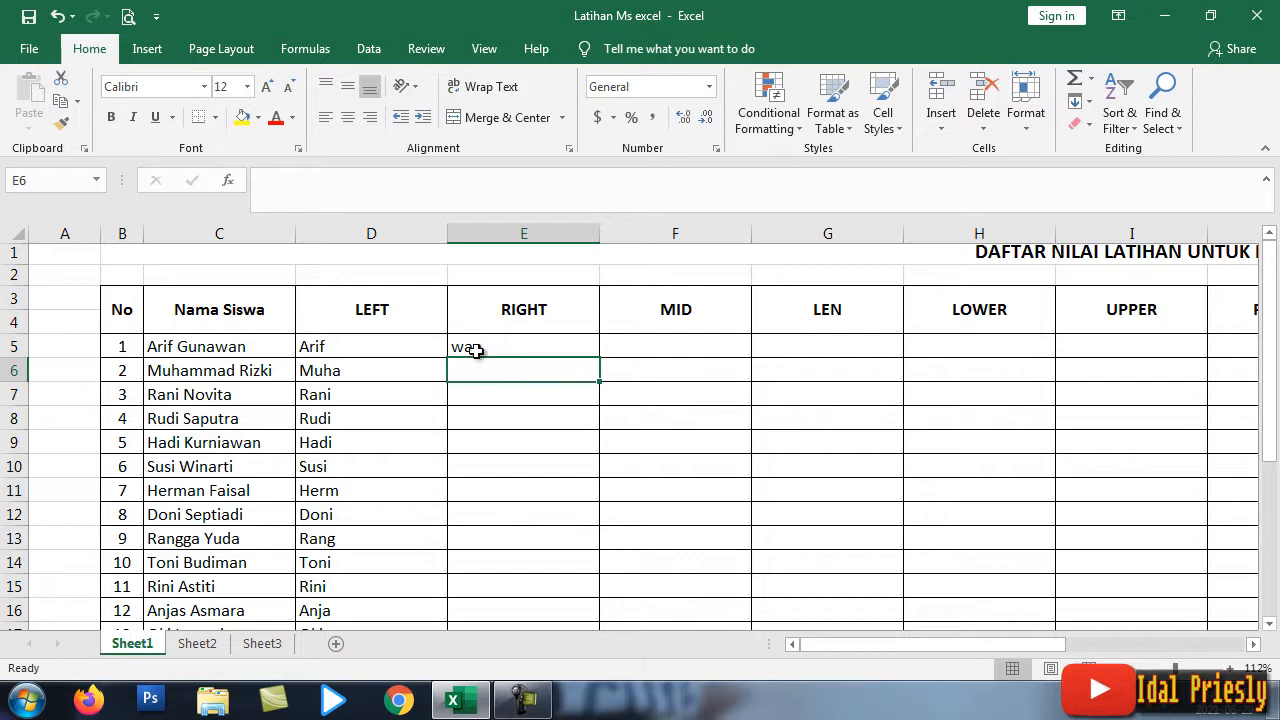
Step: Change E5's formula to =RIGHT(C5,4) to return four letters
click(480, 348)
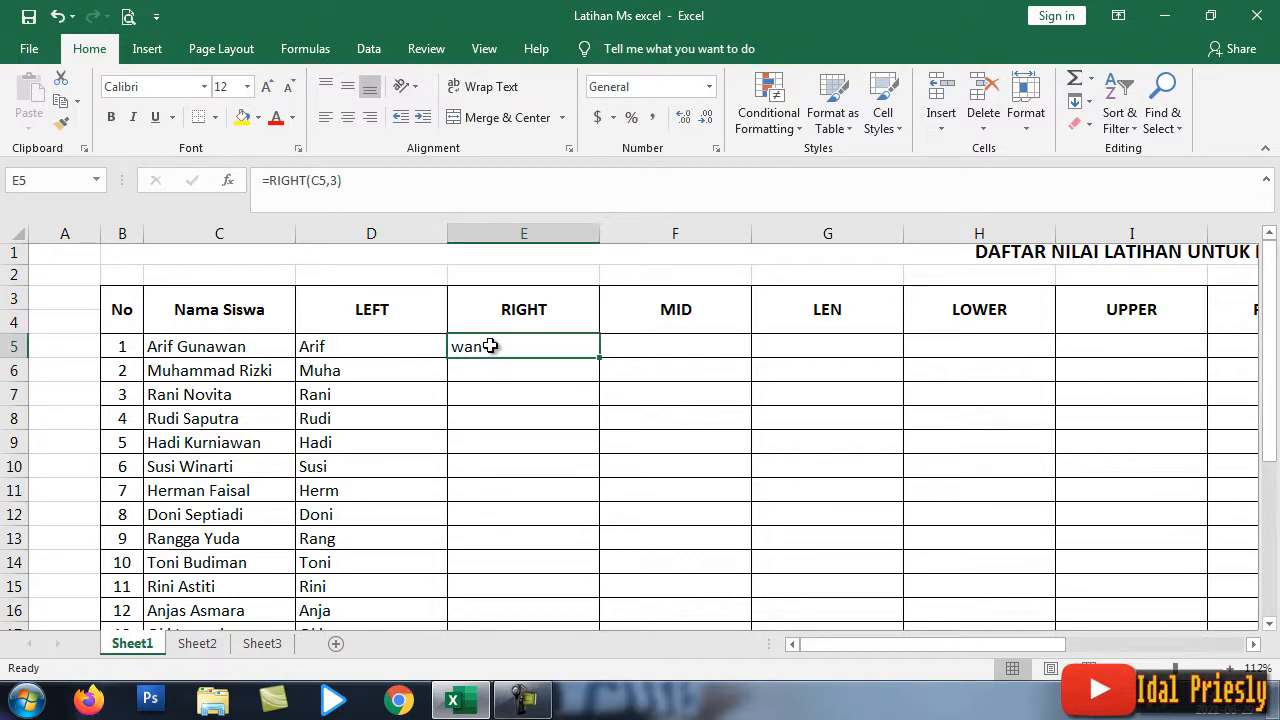
double_click(490, 346)
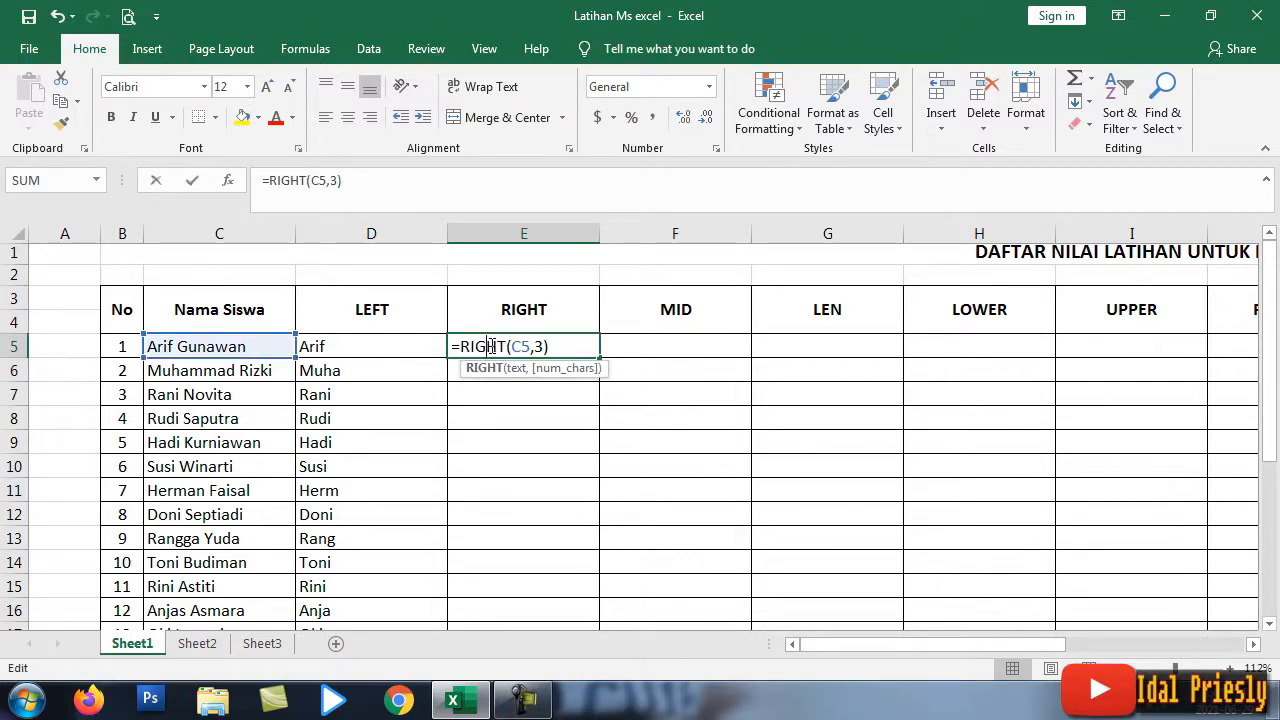
click(541, 346)
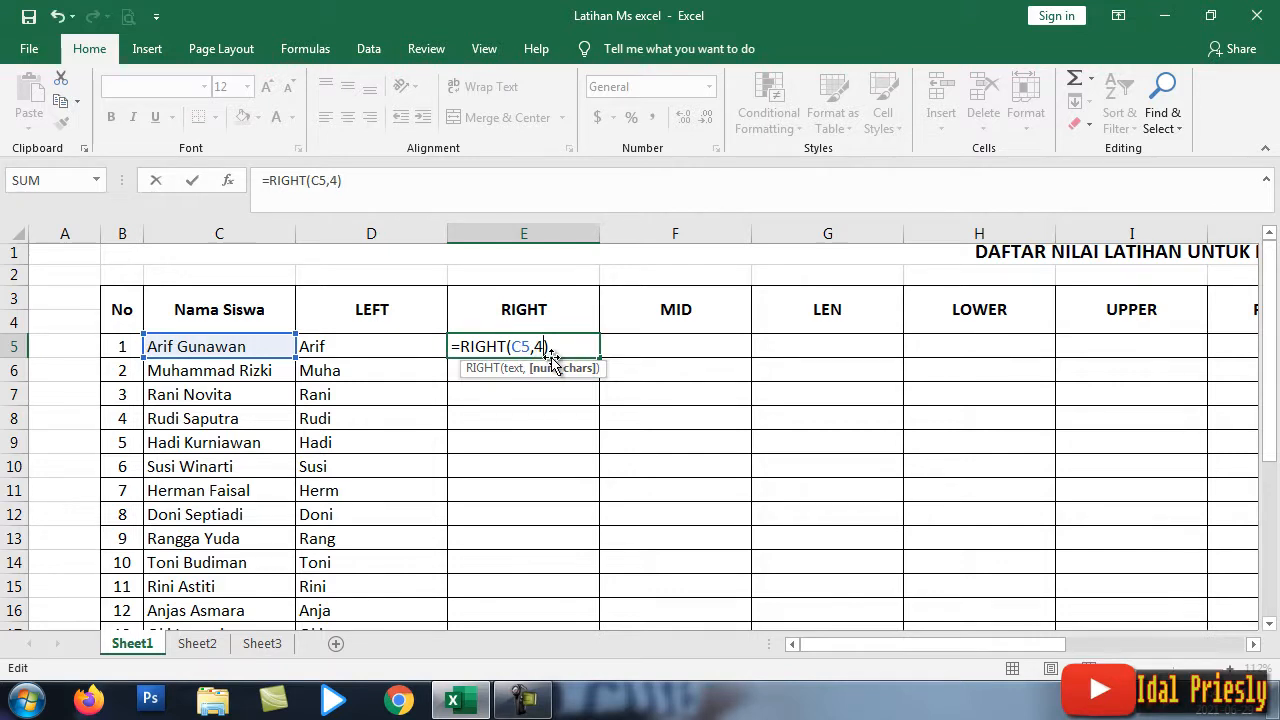
key(Return)
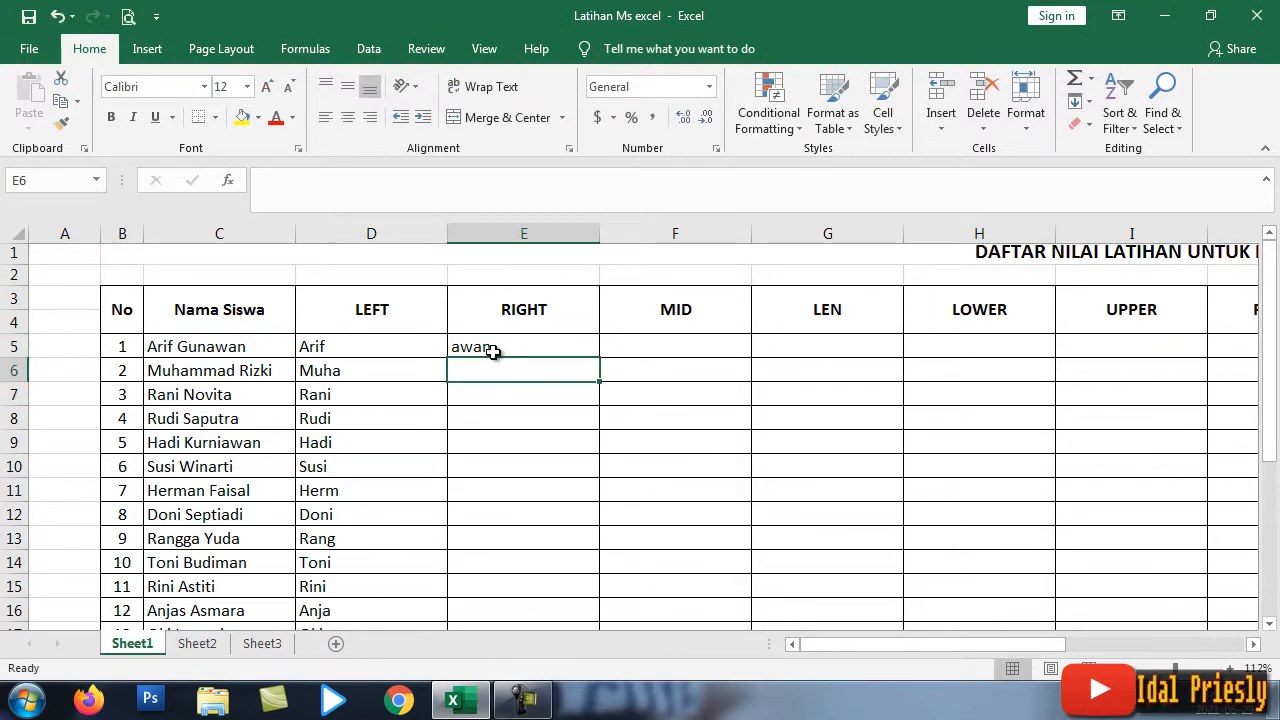
Step: Fill the RIGHT formula down E5:E24 for every student
click(493, 350)
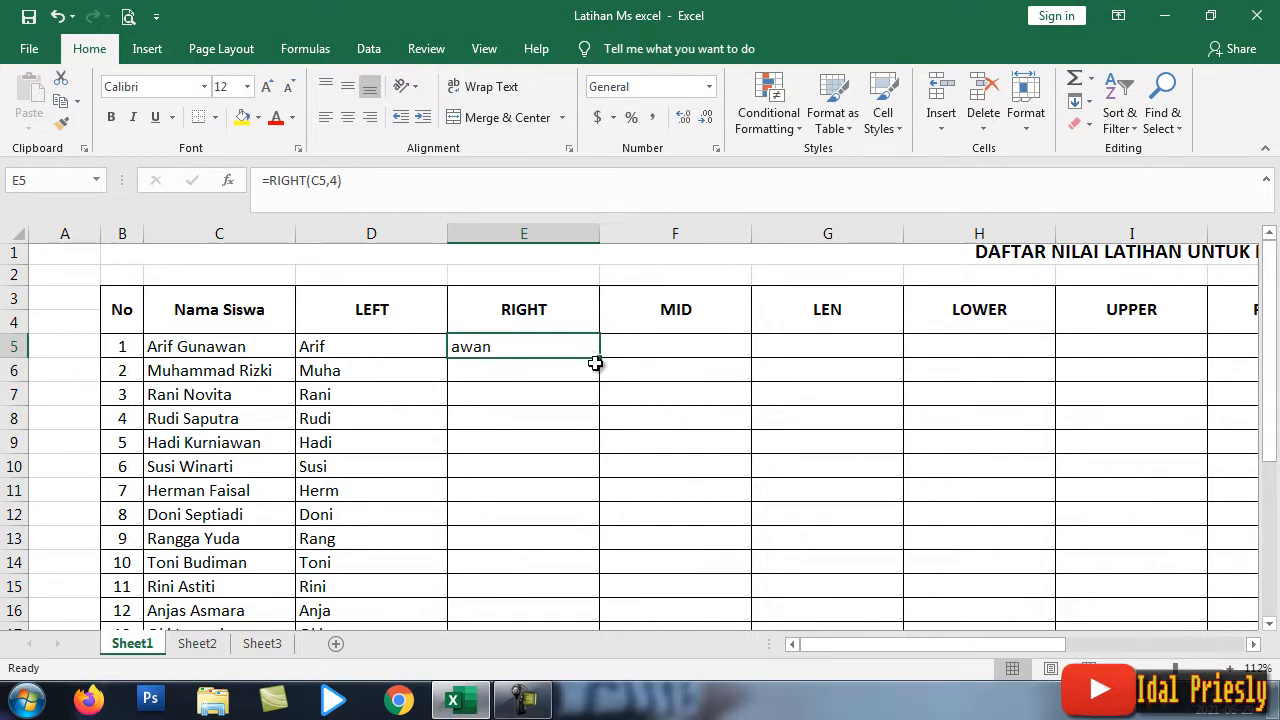
drag(600, 357, 585, 528)
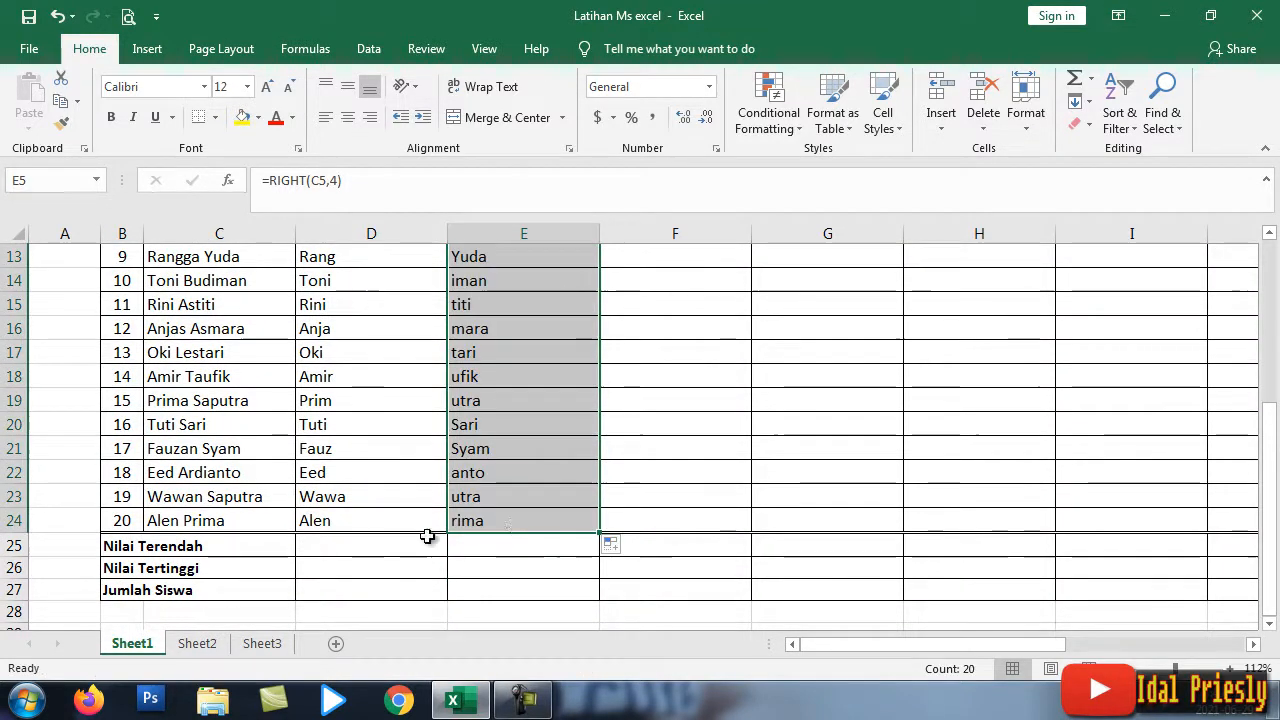
scroll(580, 450, up, 4)
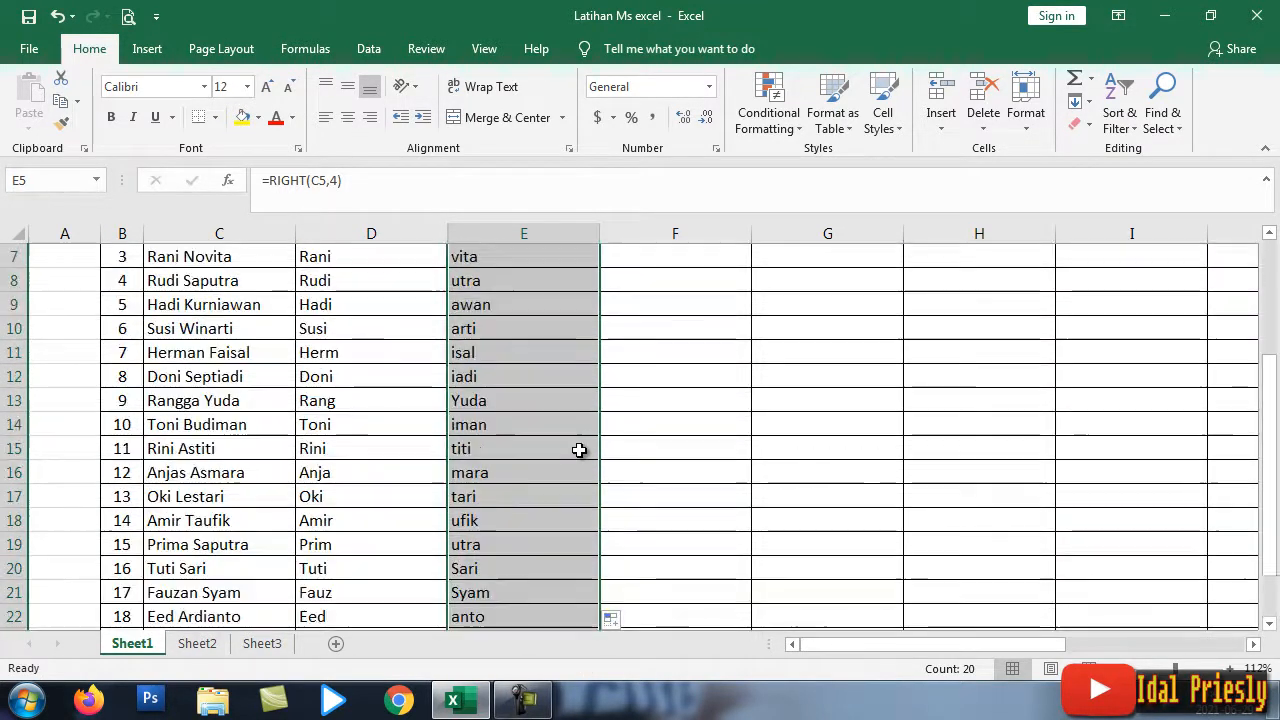
scroll(503, 349, down, 1)
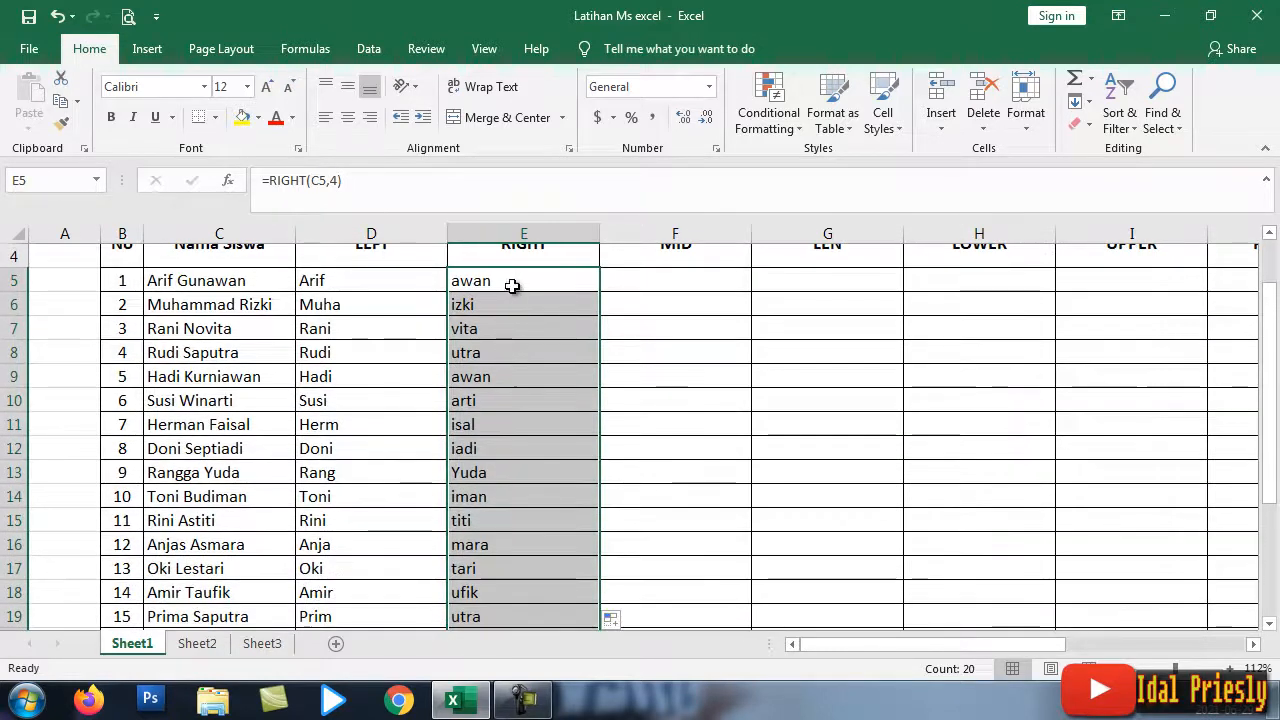
scroll(516, 368, down, 2)
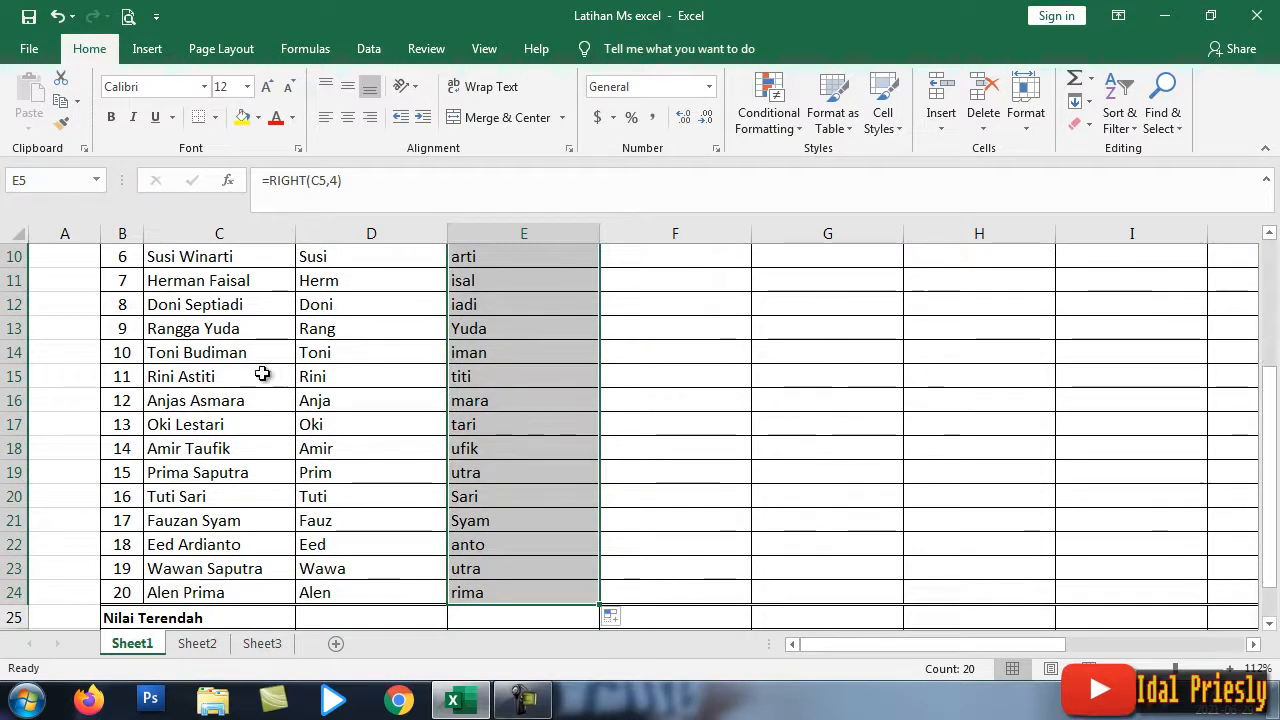
scroll(260, 335, up, 3)
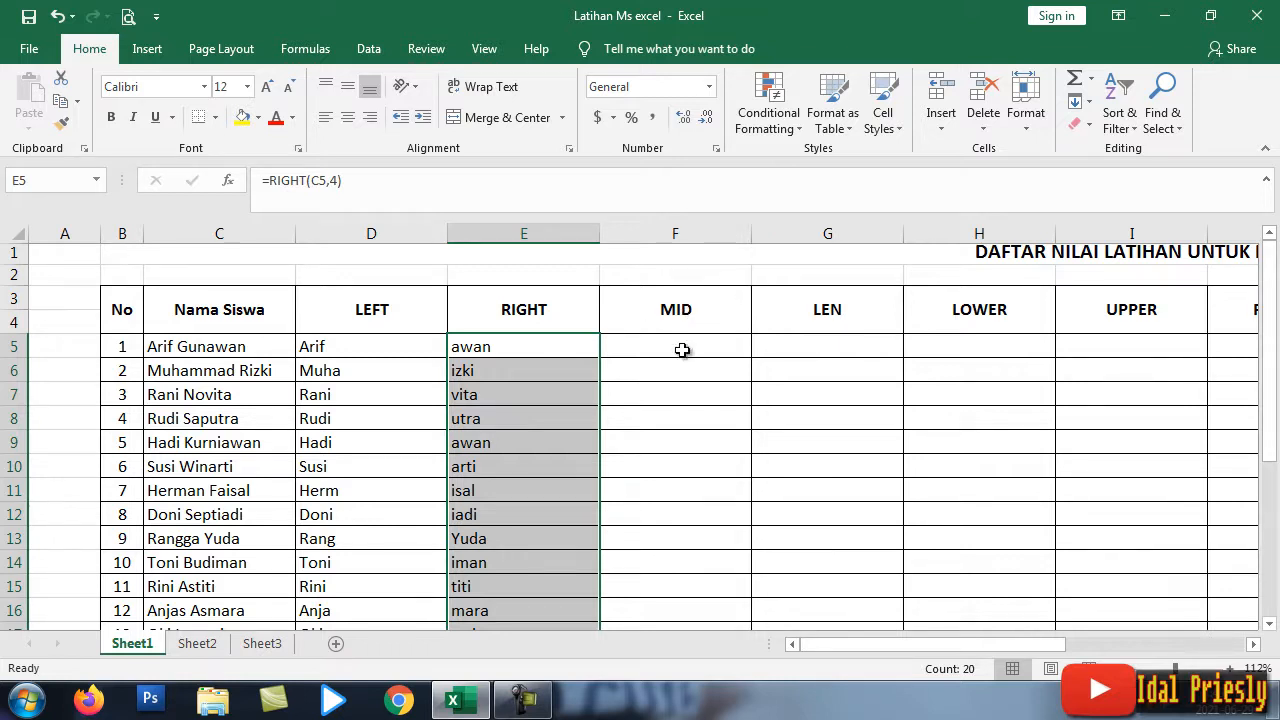
click(646, 354)
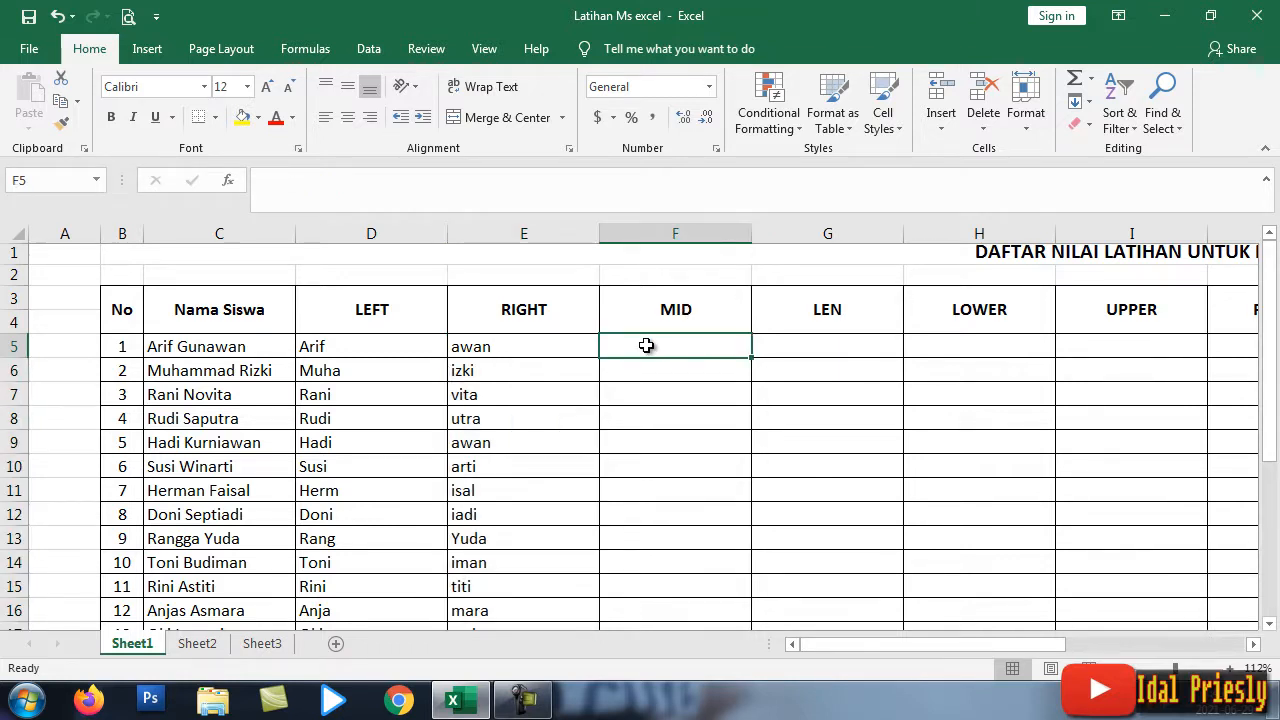
Step: Enter =MID(C5,6,3) in cell F5 so it returns Gun
text(=)
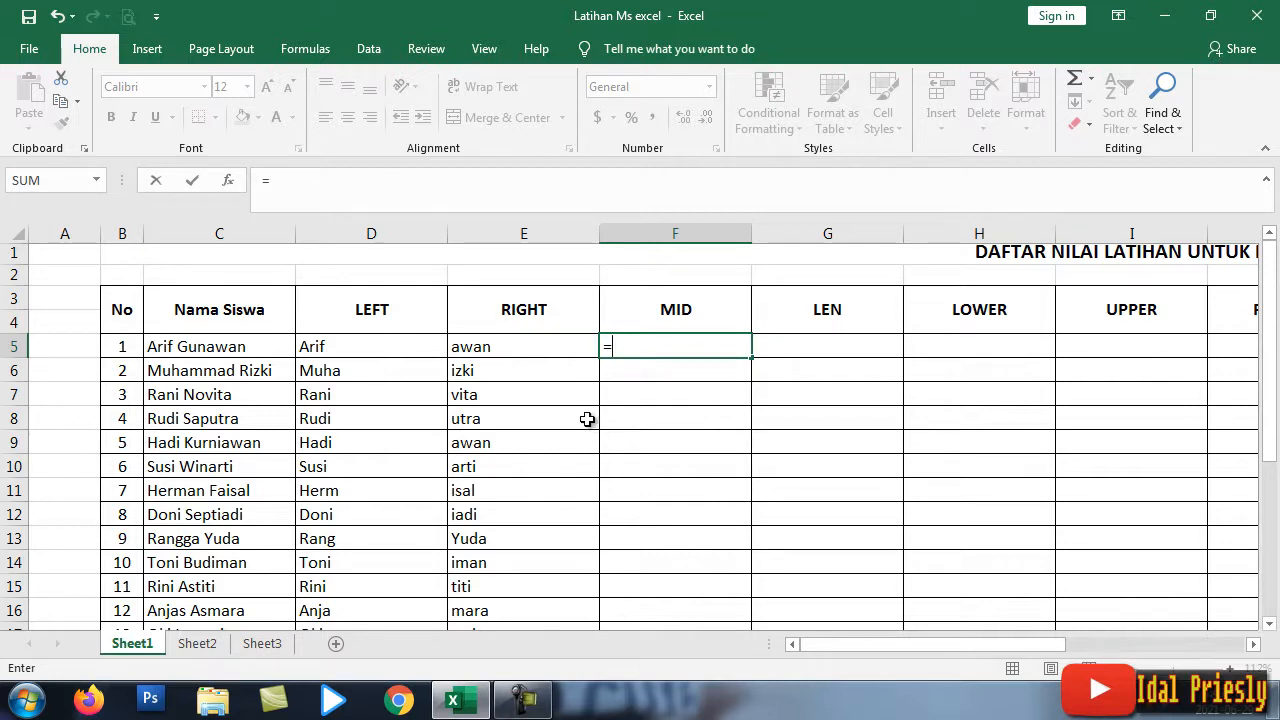
text(M)
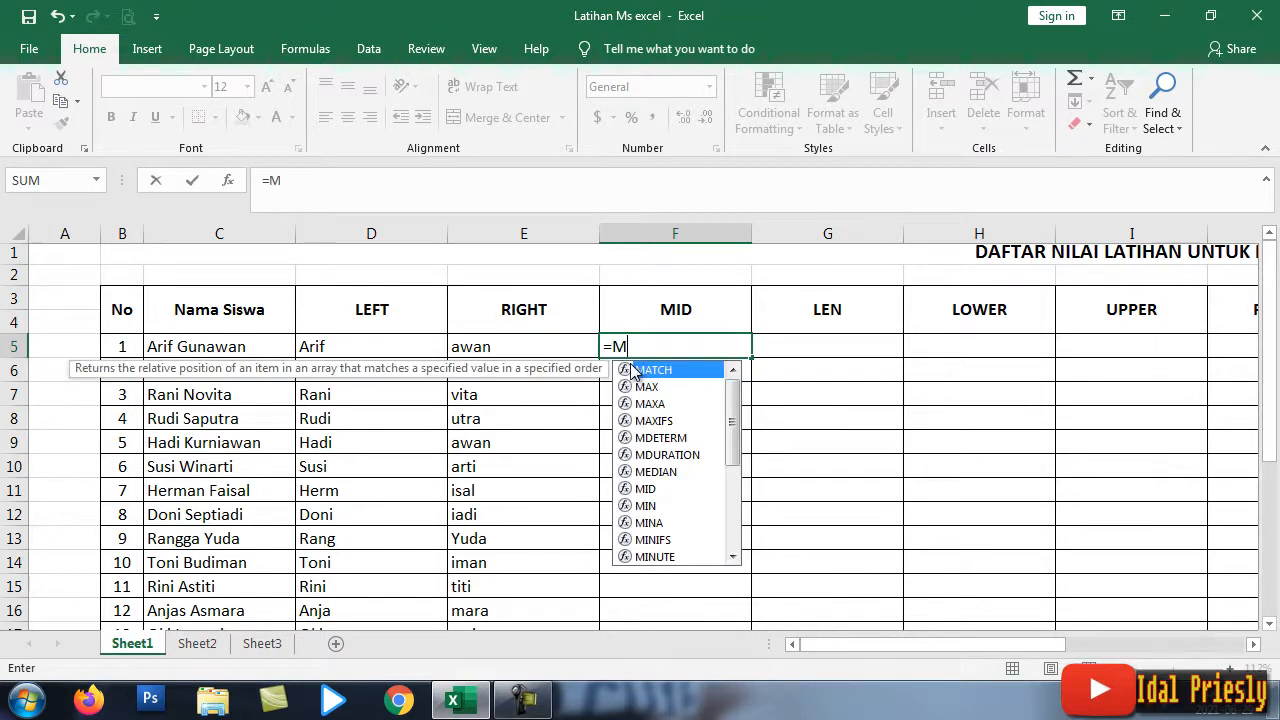
text(ID)
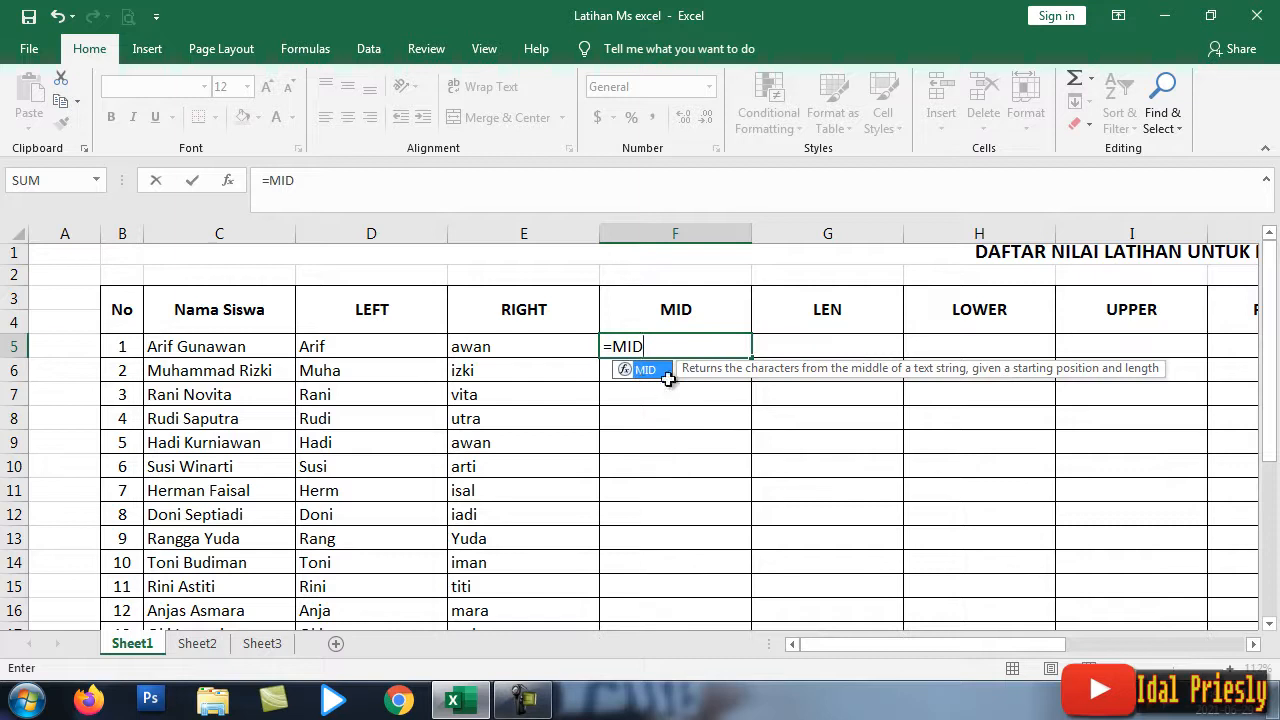
double_click(648, 370)
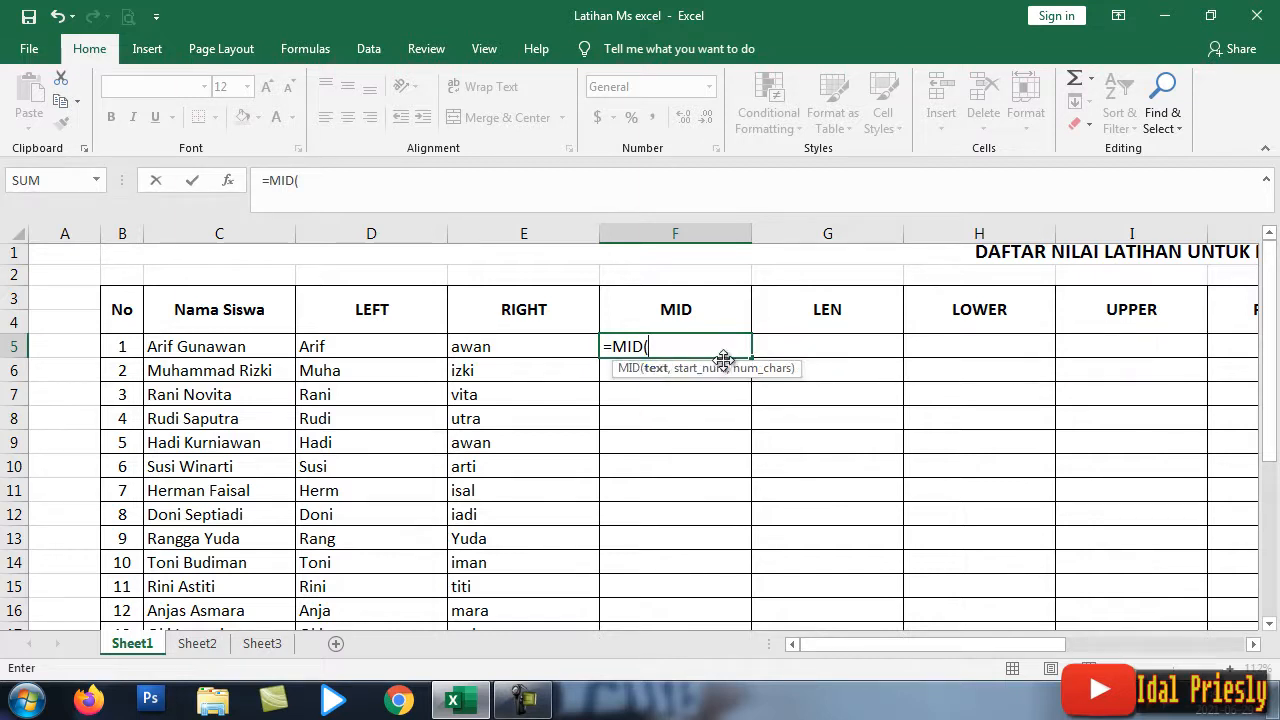
click(179, 346)
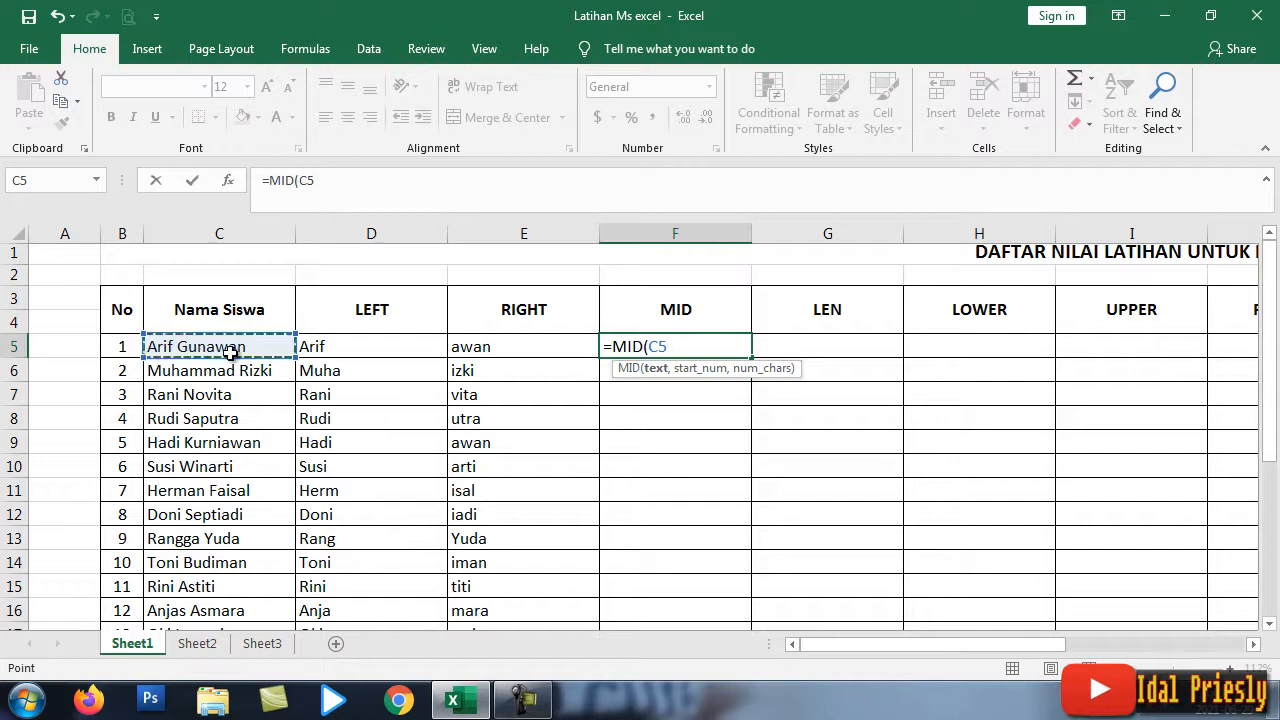
text(,)
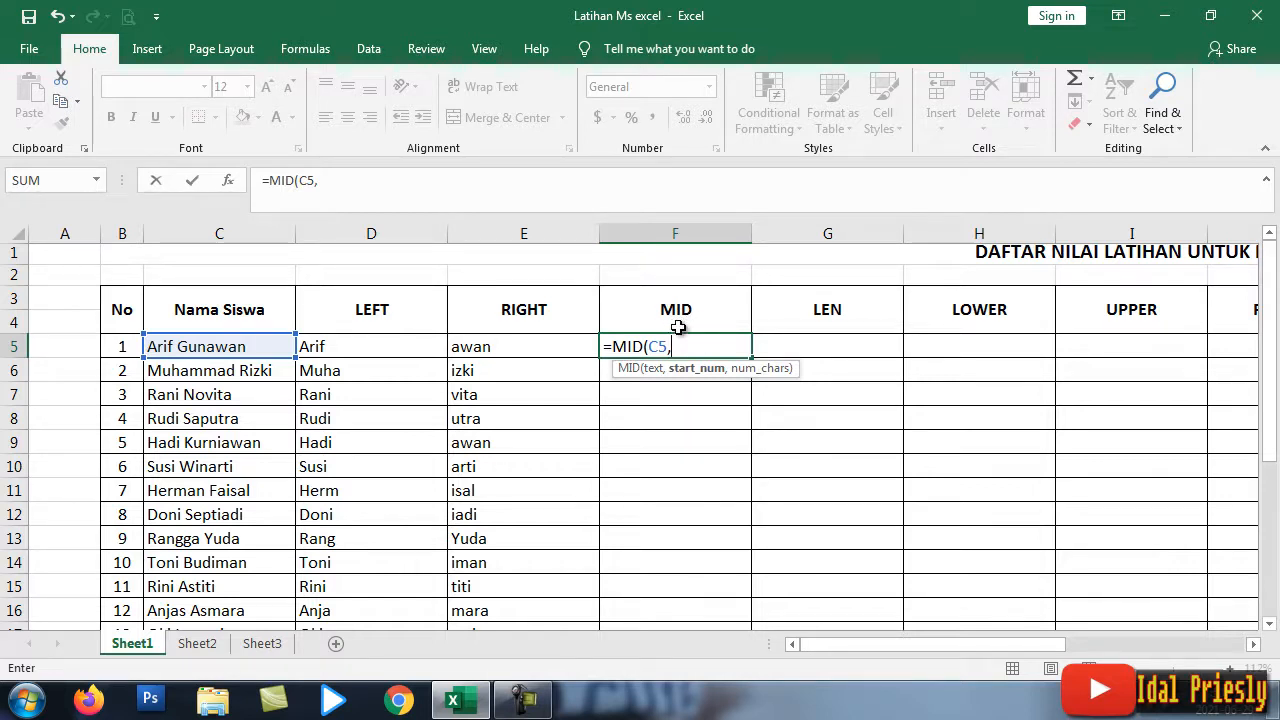
text())
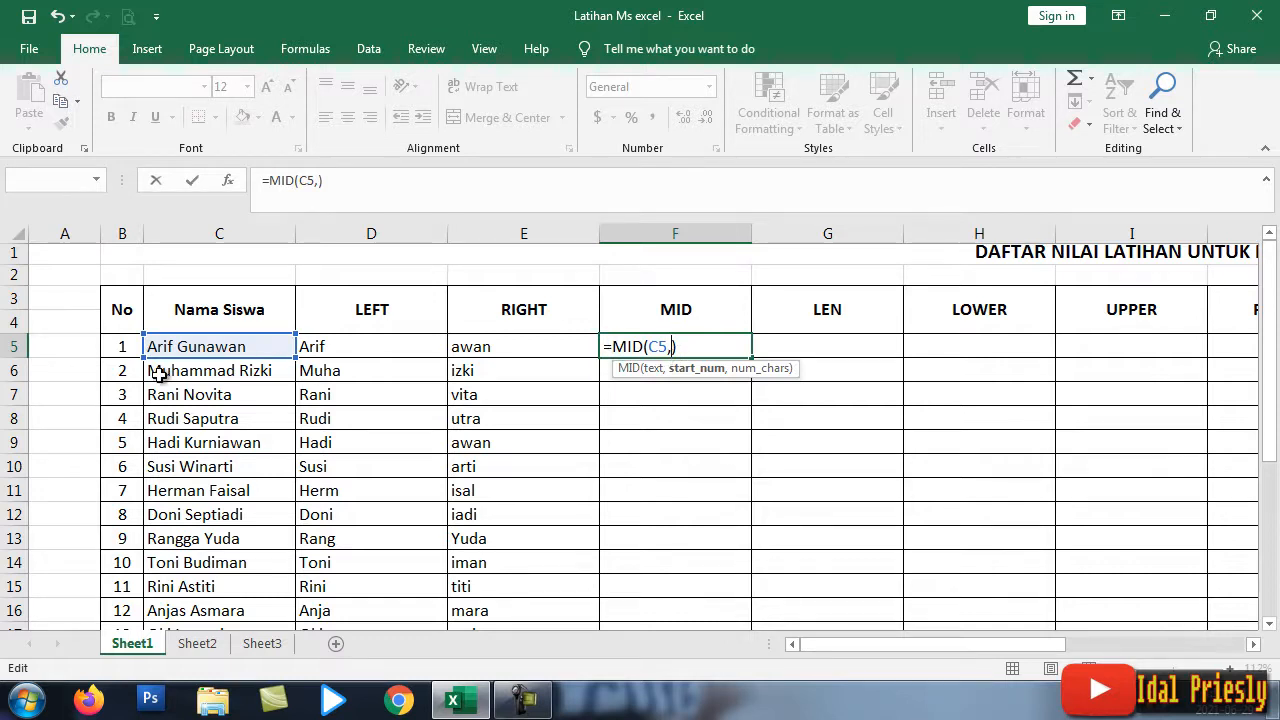
text(6)
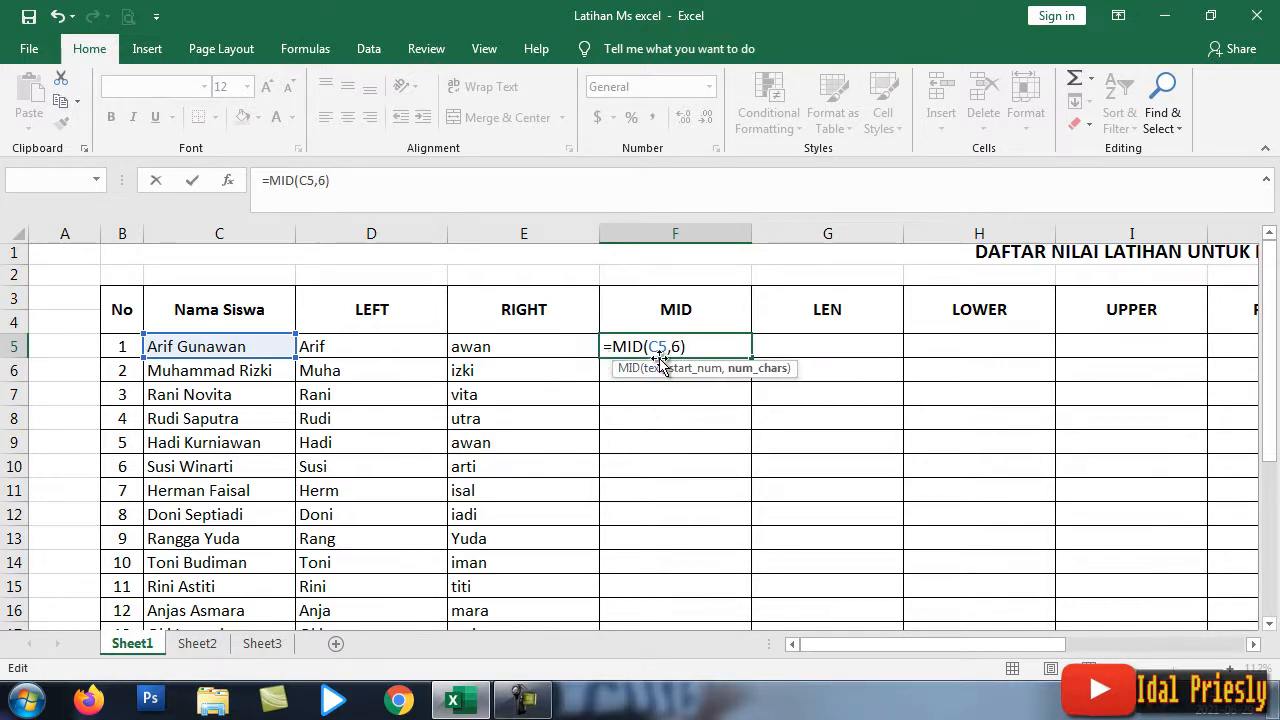
text(,3)
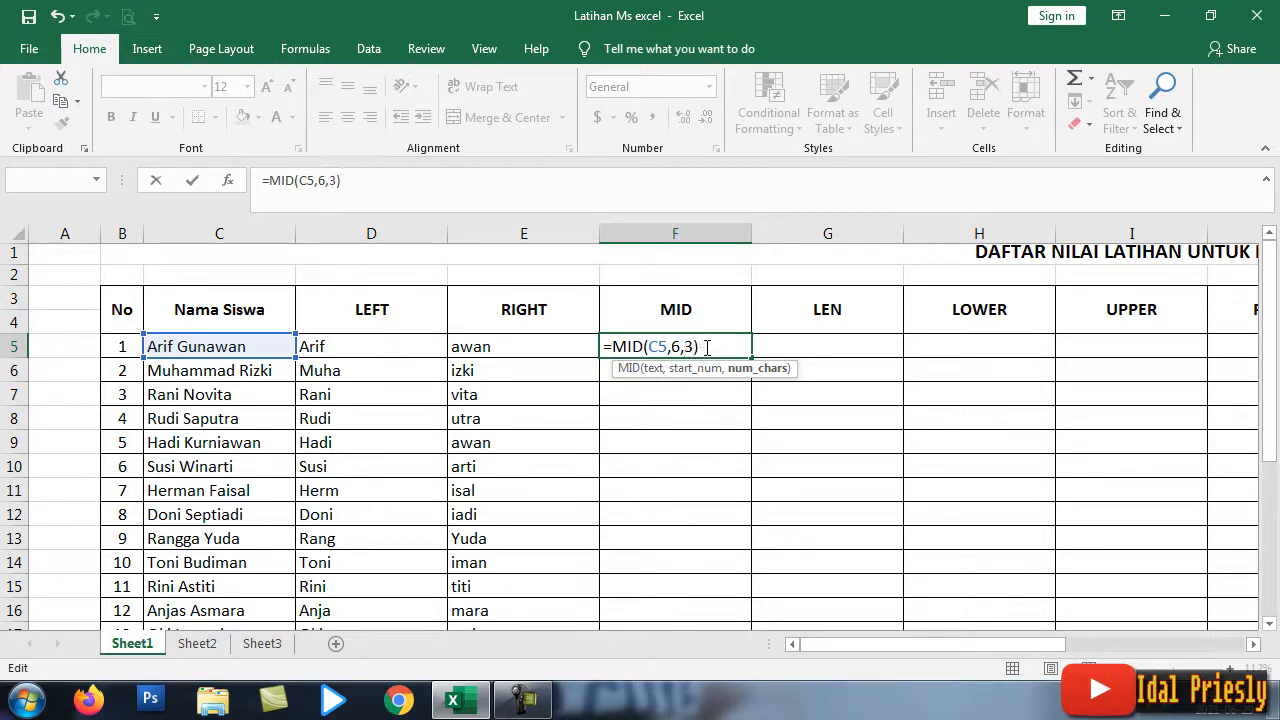
click(709, 346)
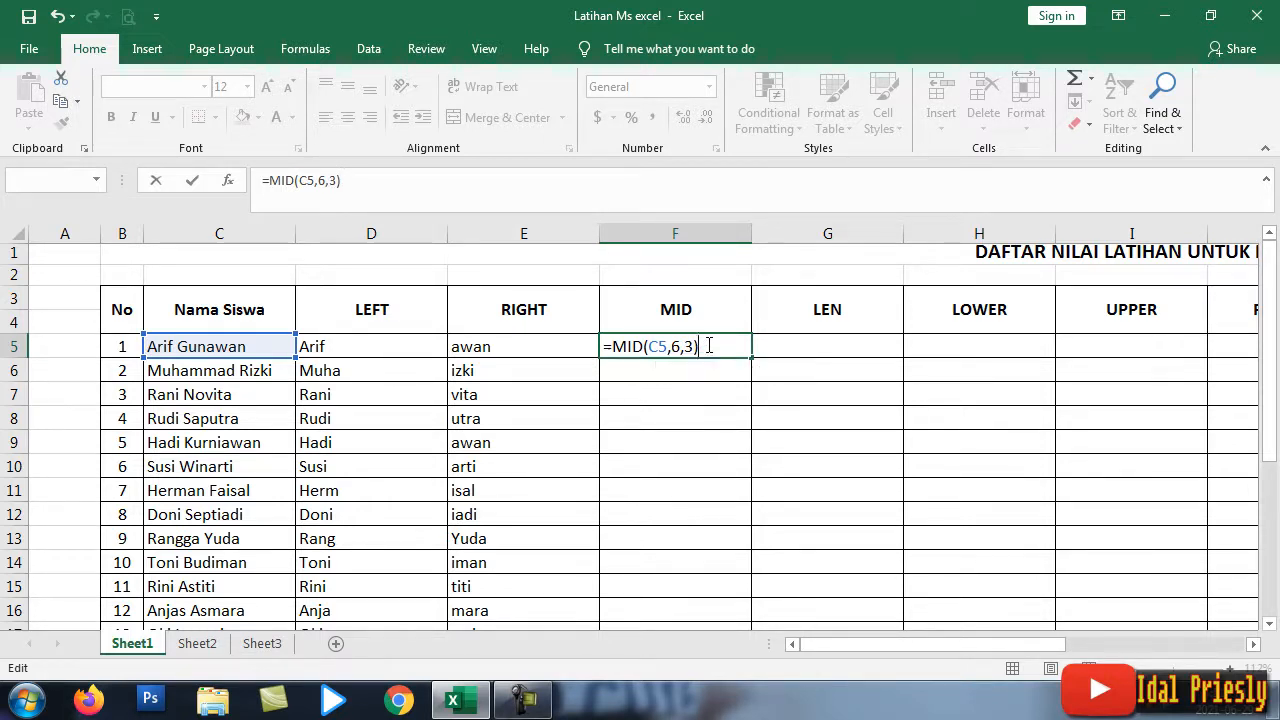
key(Return)
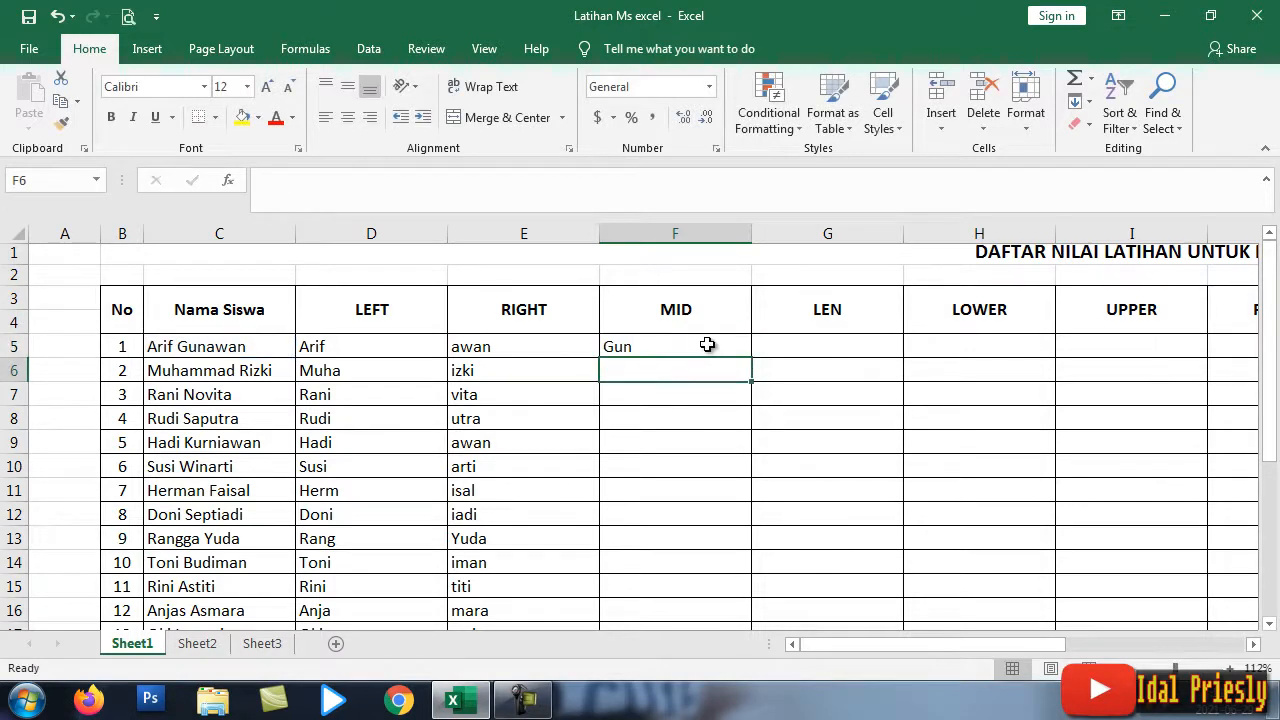
Step: Change F5's MID character count to 4 so it shows Guna
click(627, 345)
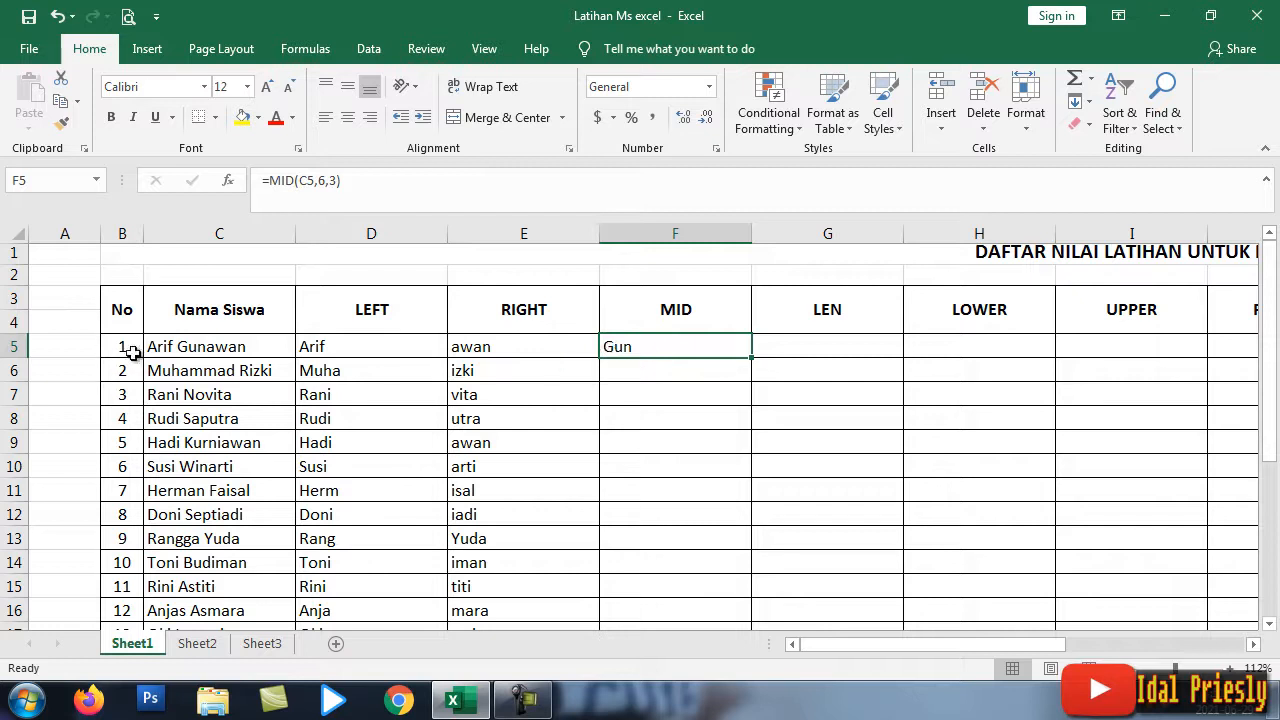
double_click(632, 347)
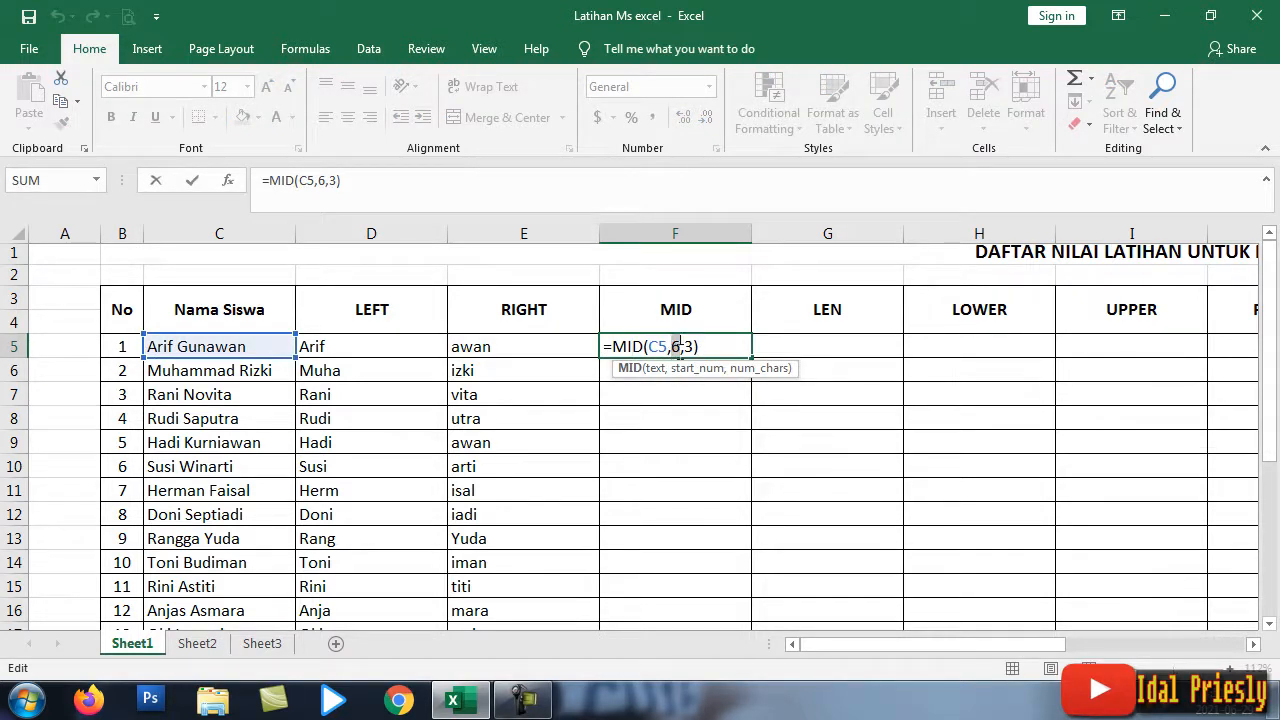
click(675, 347)
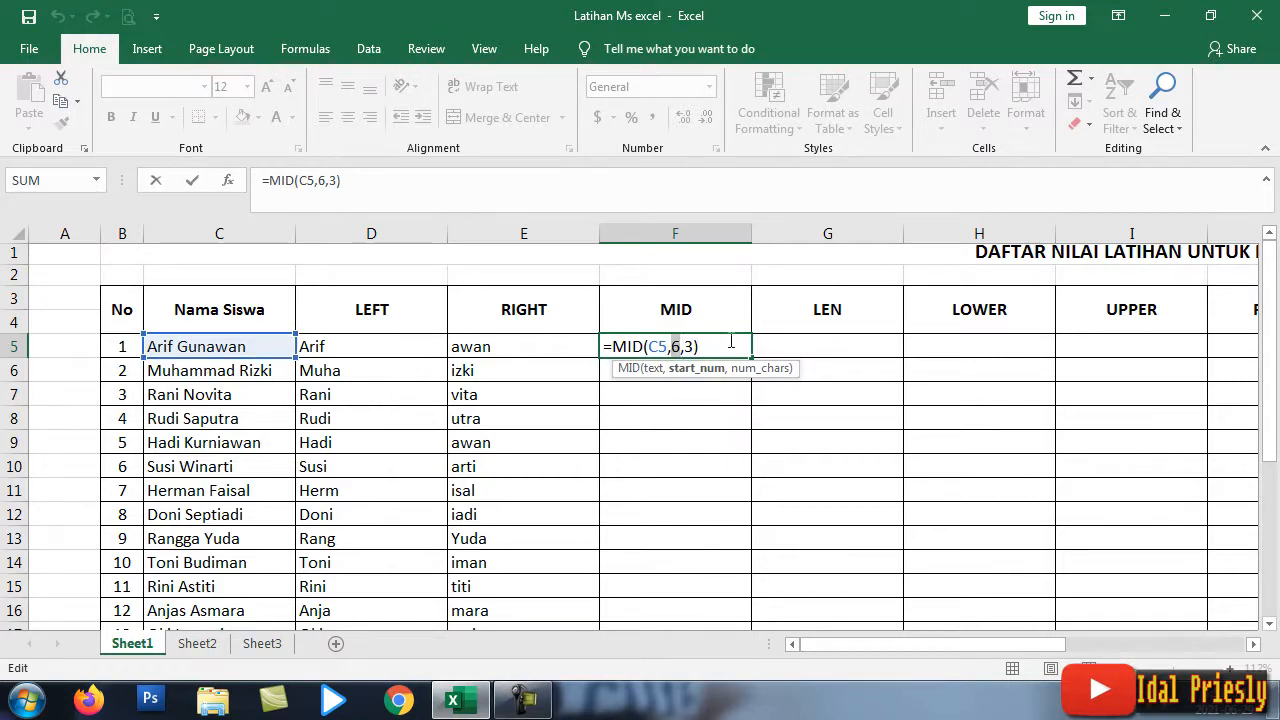
key(Return)
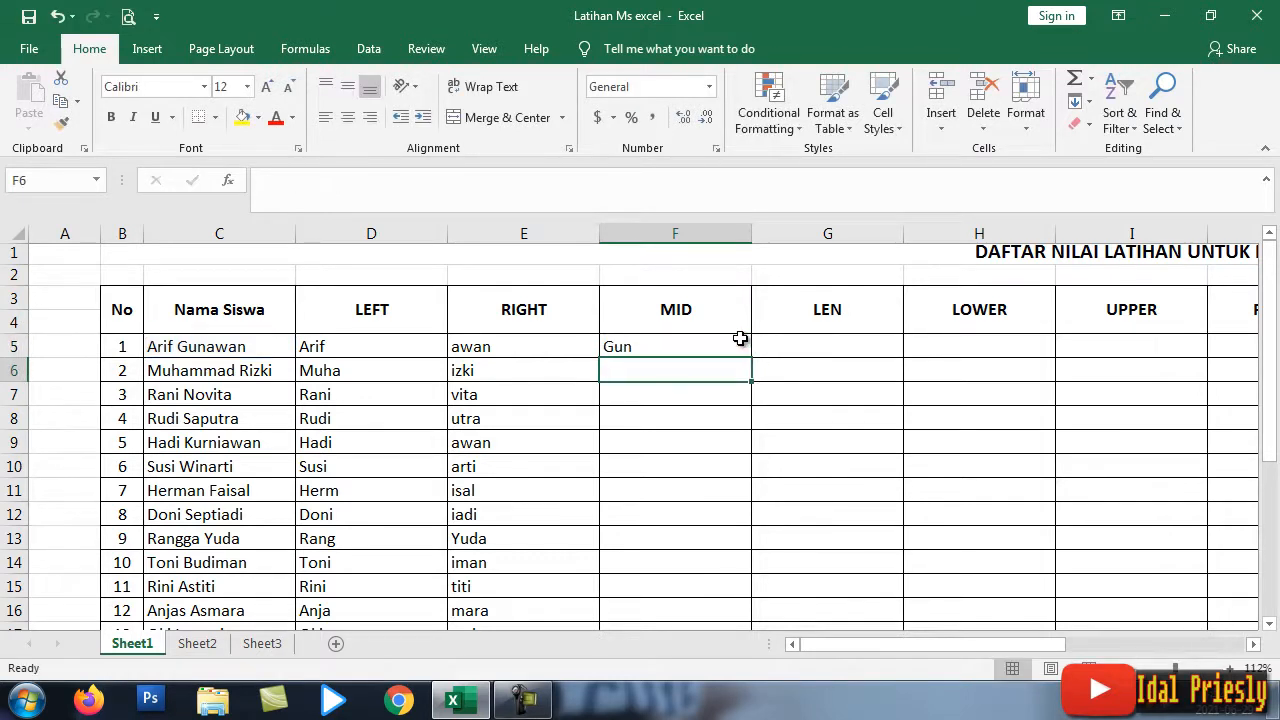
click(740, 339)
double_click(666, 342)
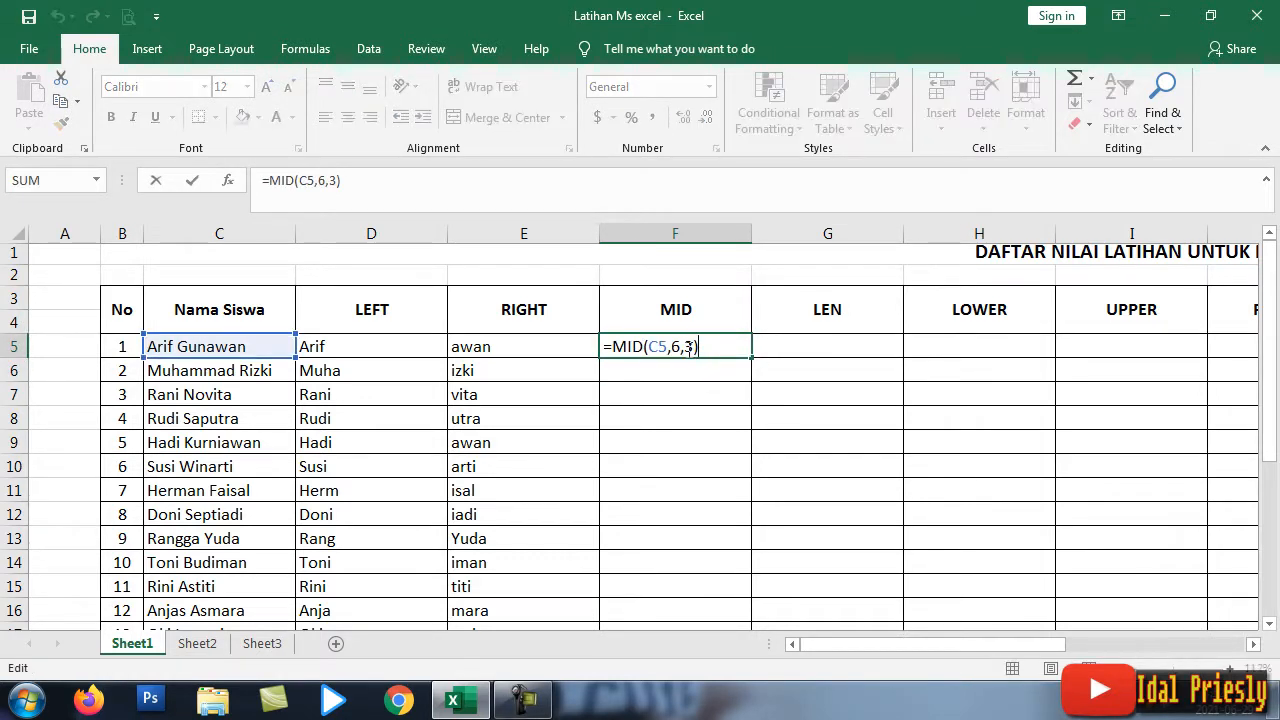
text(4)
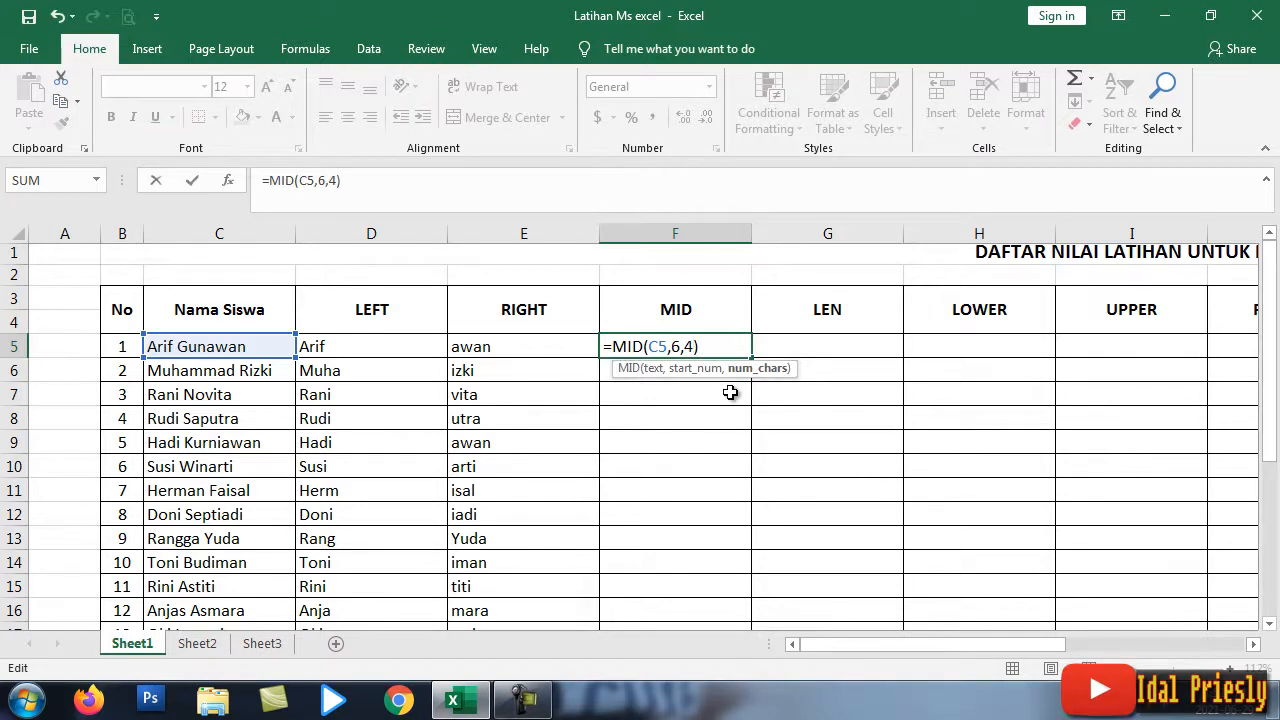
key(Return)
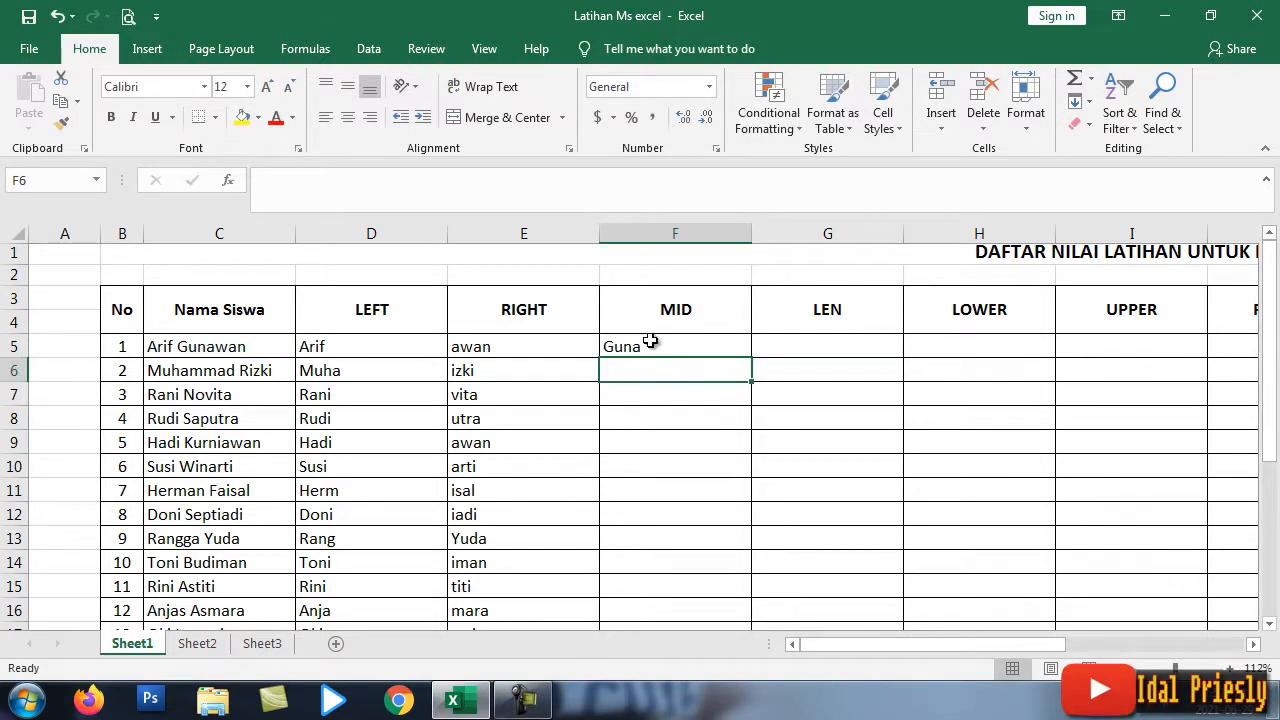
Step: Try start position 3 in the MID formula, then restore =MID(C5,6,4)
click(678, 340)
double_click(663, 346)
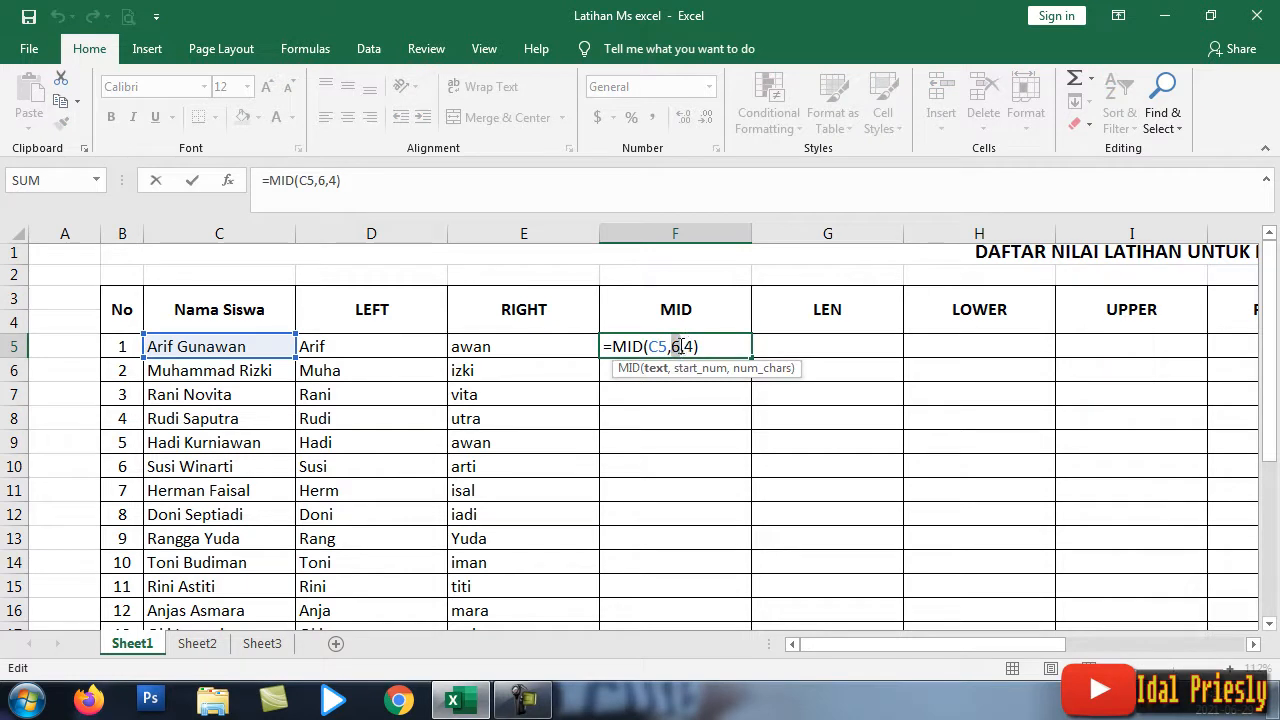
double_click(678, 347)
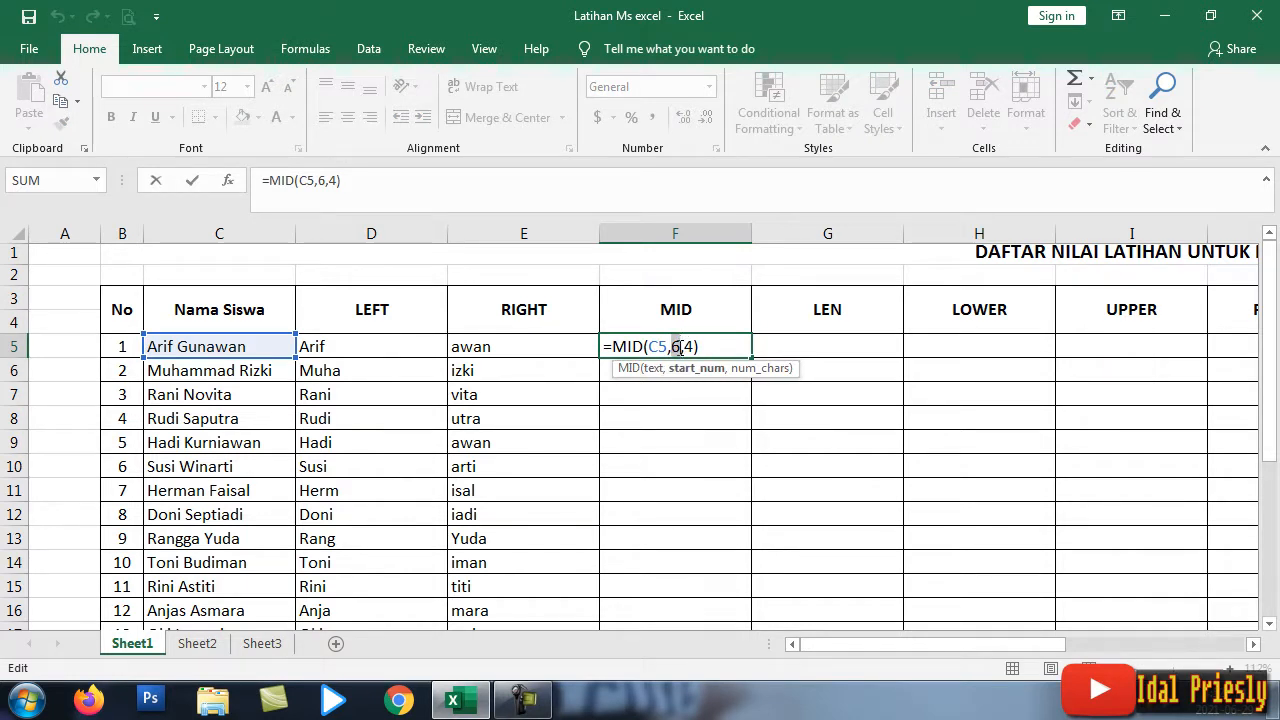
text(3)
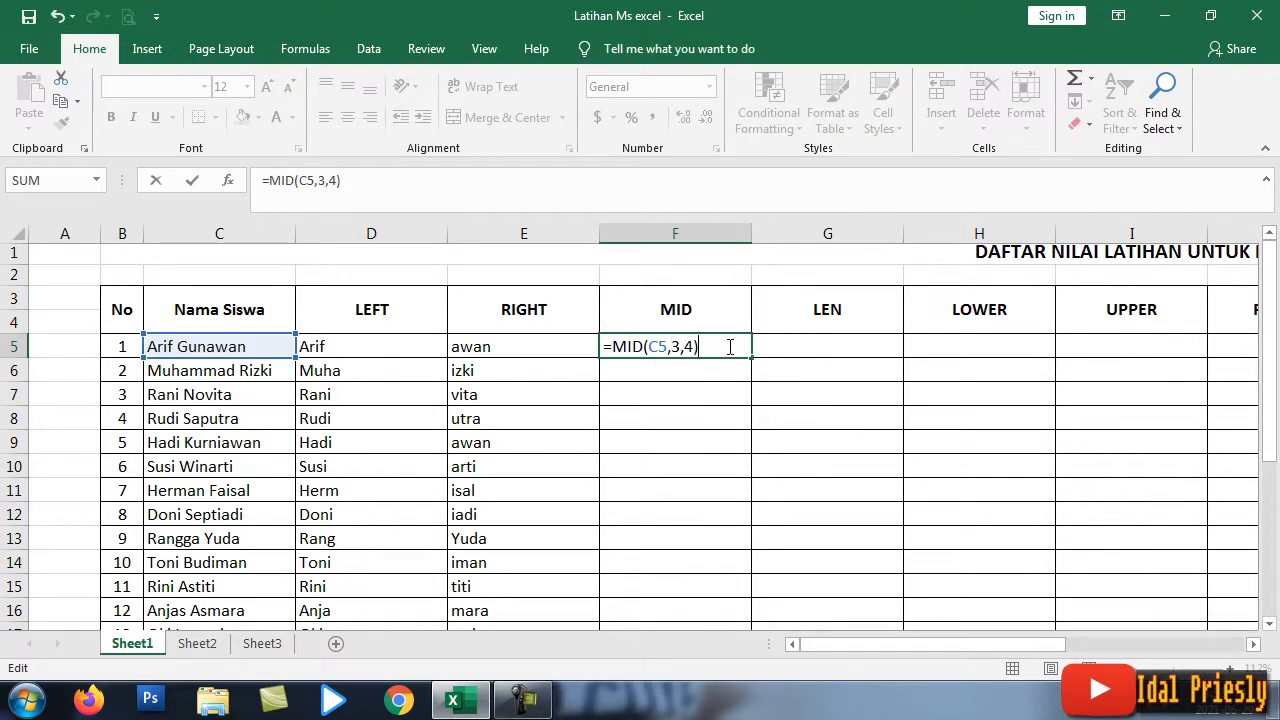
key(Return)
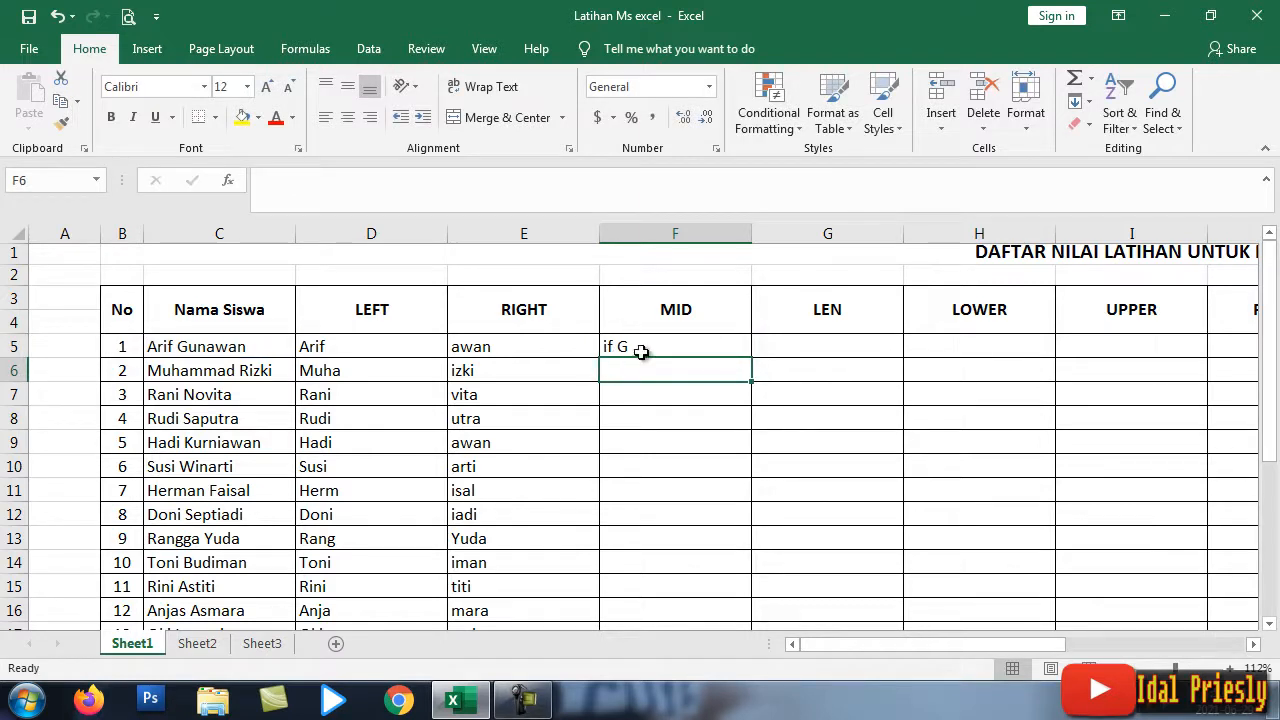
double_click(676, 345)
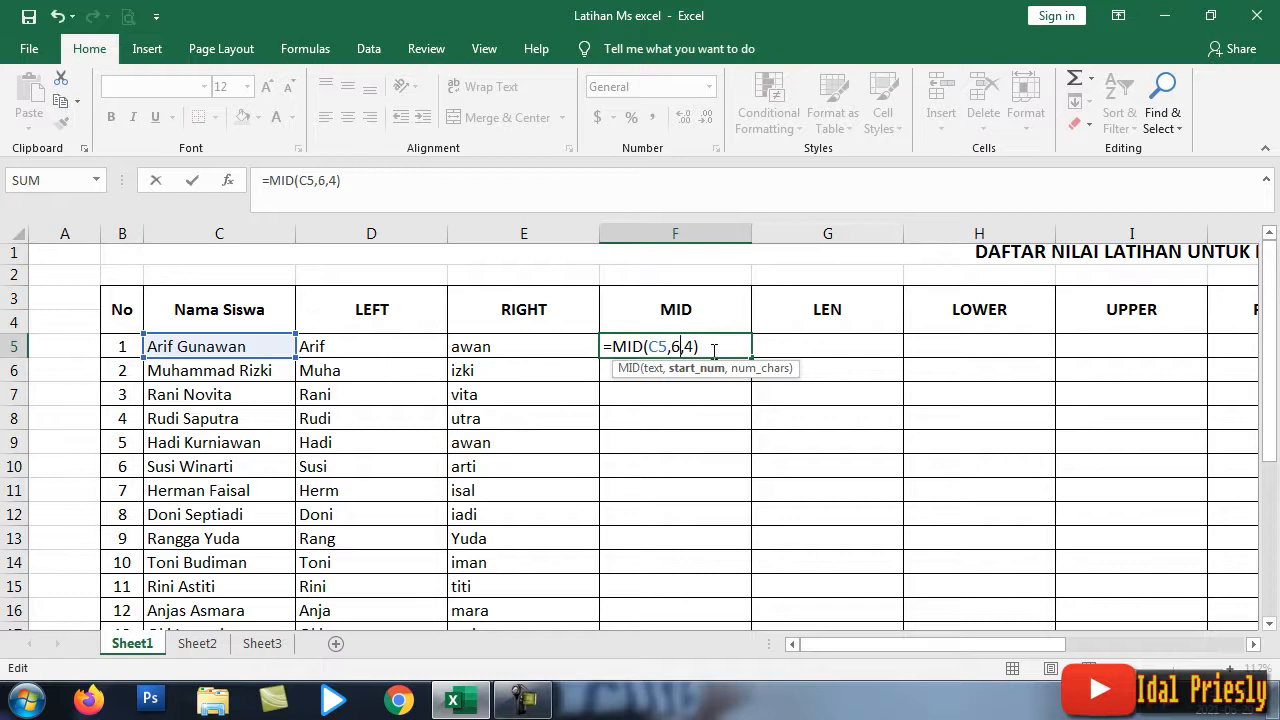
key(Return)
click(716, 350)
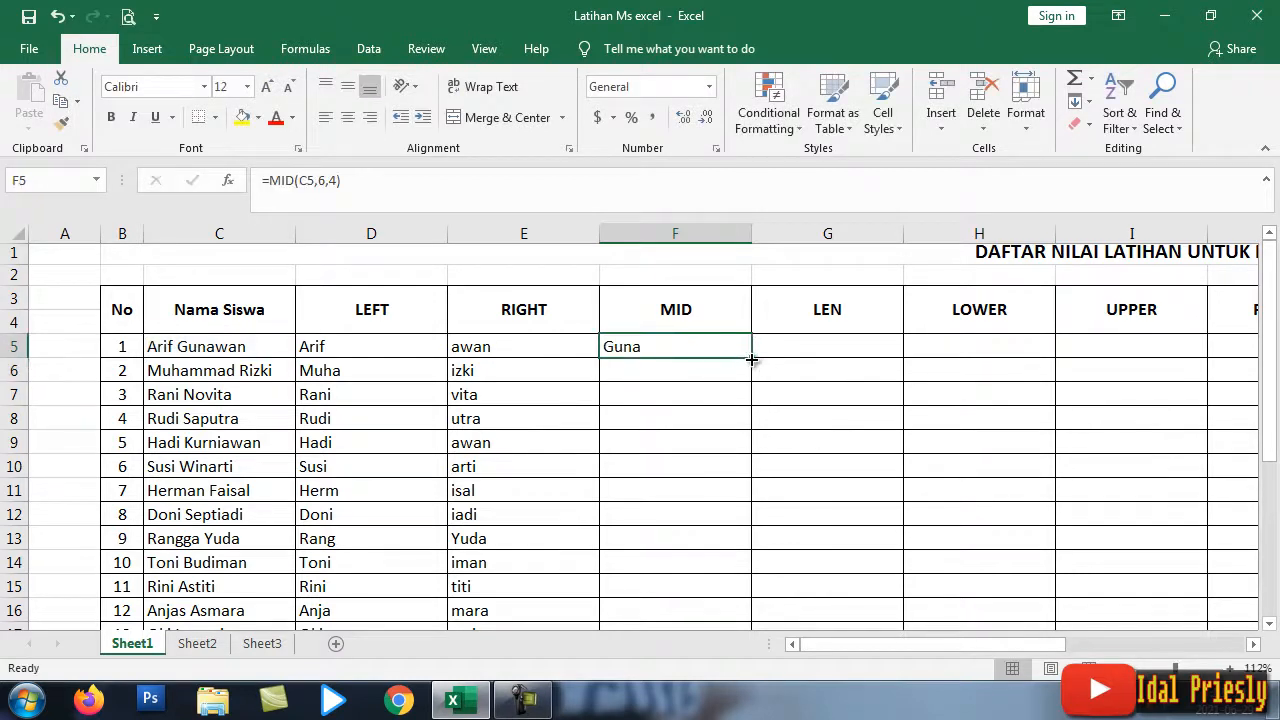
Step: Fill =MID(C5,6,4) down F5:F24, then bring the LEN to PROPER columns into view
mouse_move(751, 358)
mouse_down()
mouse_move(752, 620)
mouse_move(746, 510)
mouse_move(749, 523)
mouse_up()
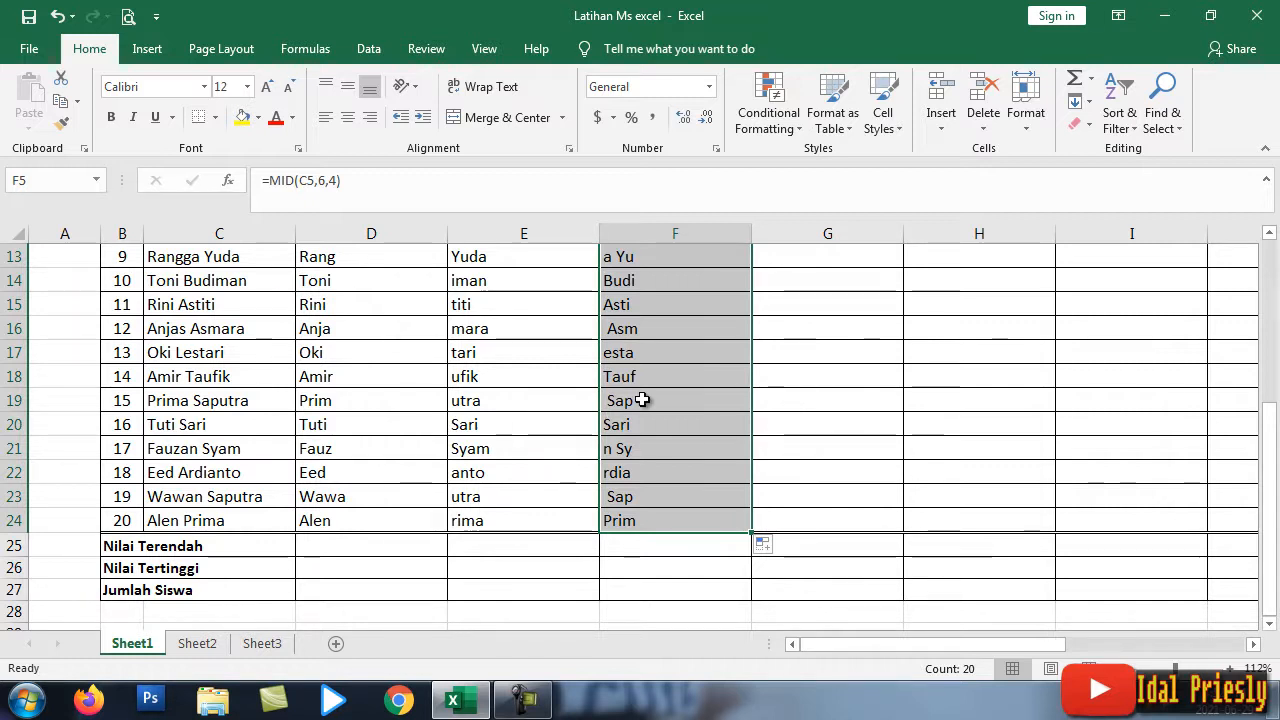
scroll(683, 431, up, 4)
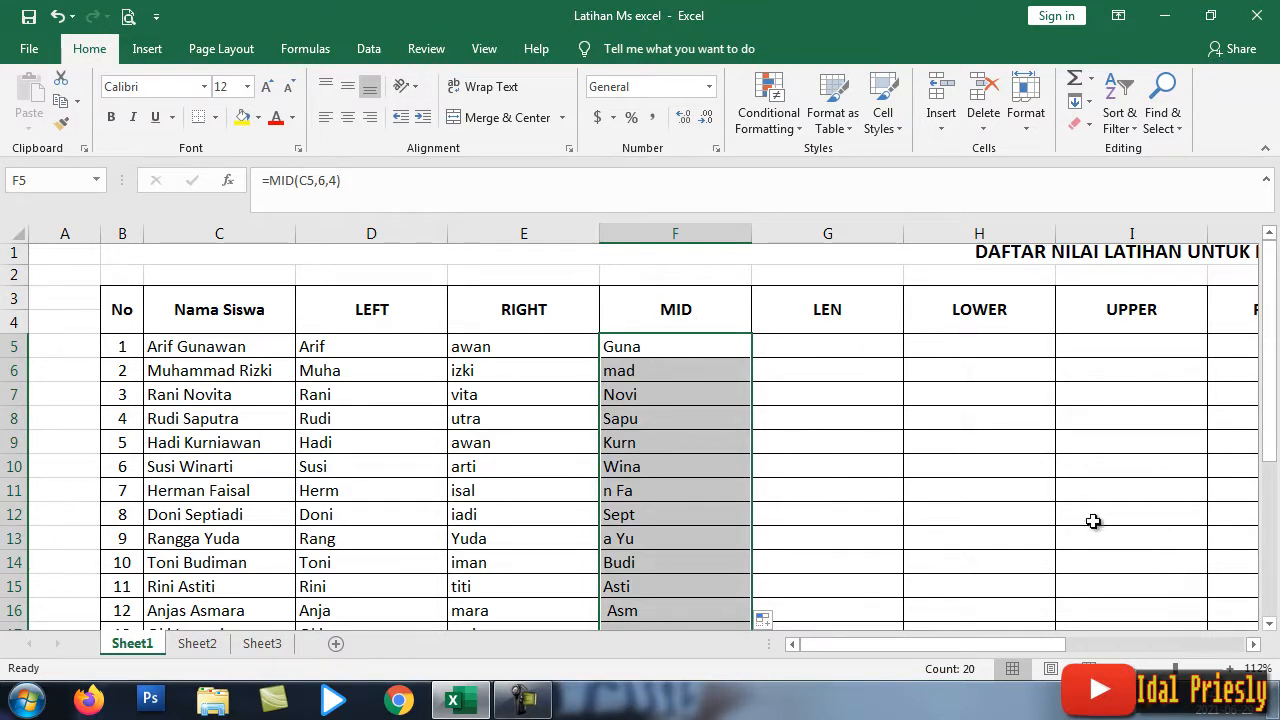
click(1256, 645)
click(1256, 645)
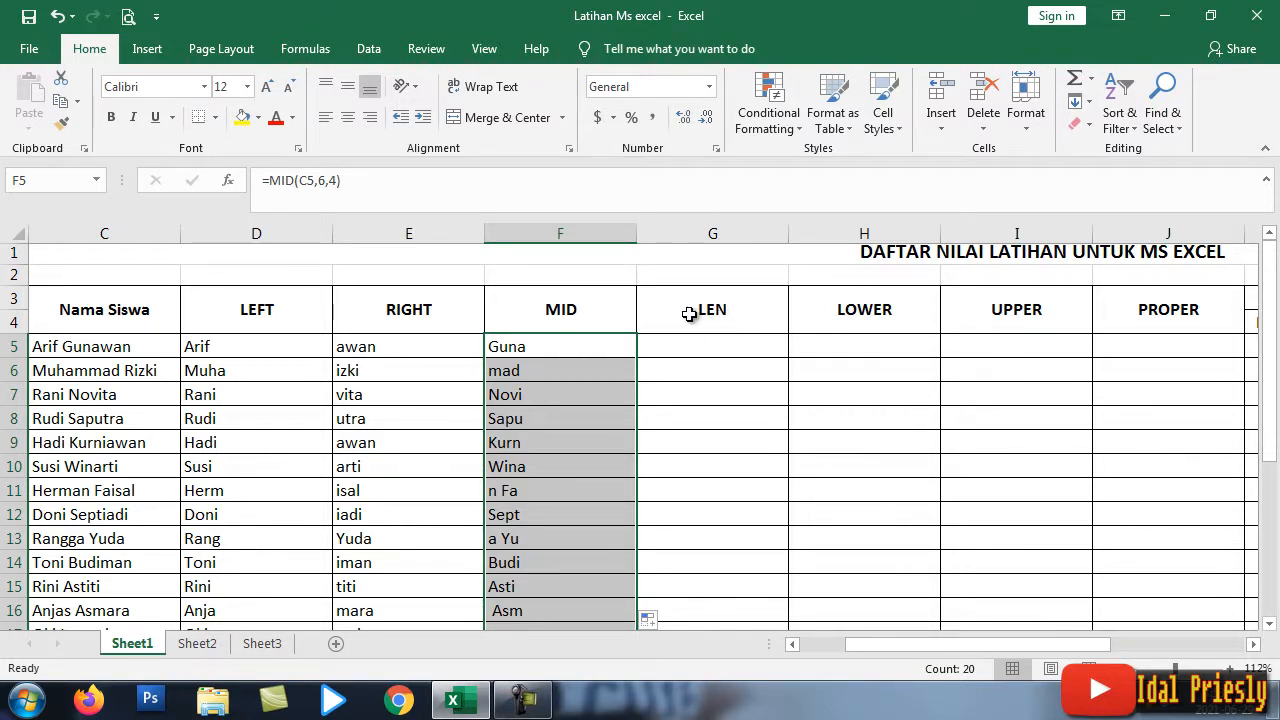
Step: Enter =LEN(C5) in cell G5, giving a character count of 12
double_click(706, 348)
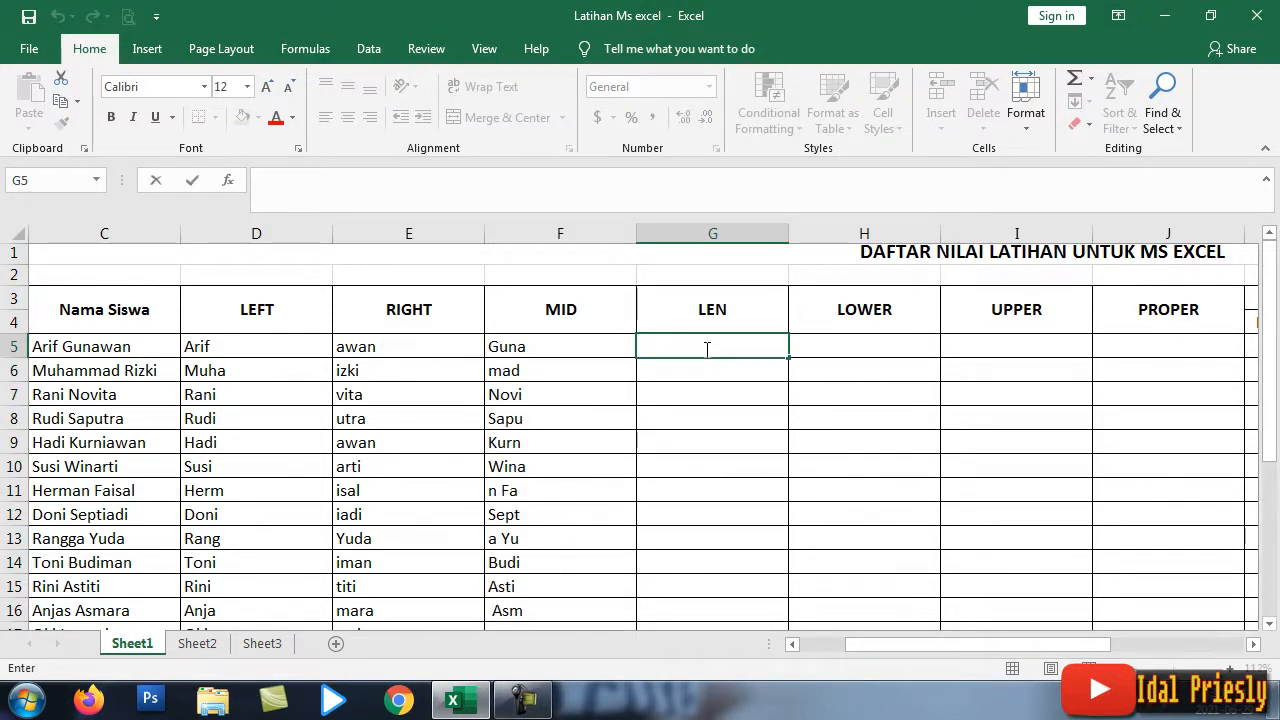
text(=LE)
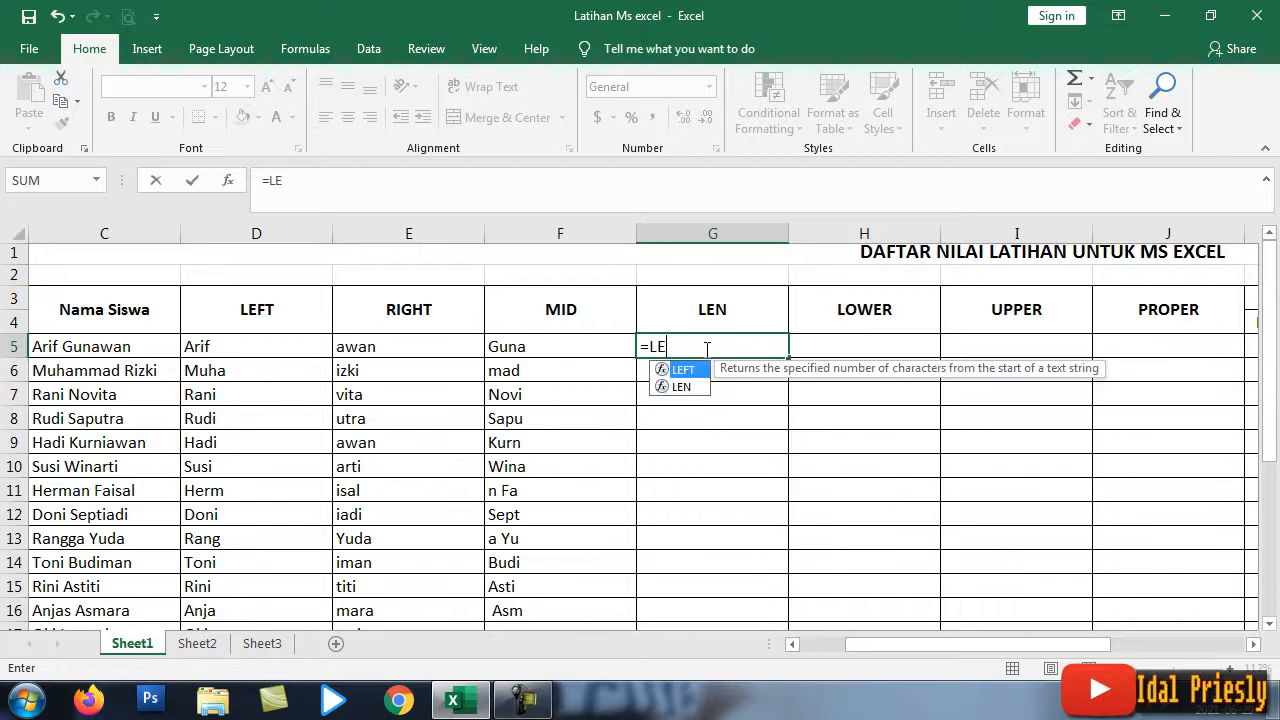
text(M)
key(BackSpace)
text(N)
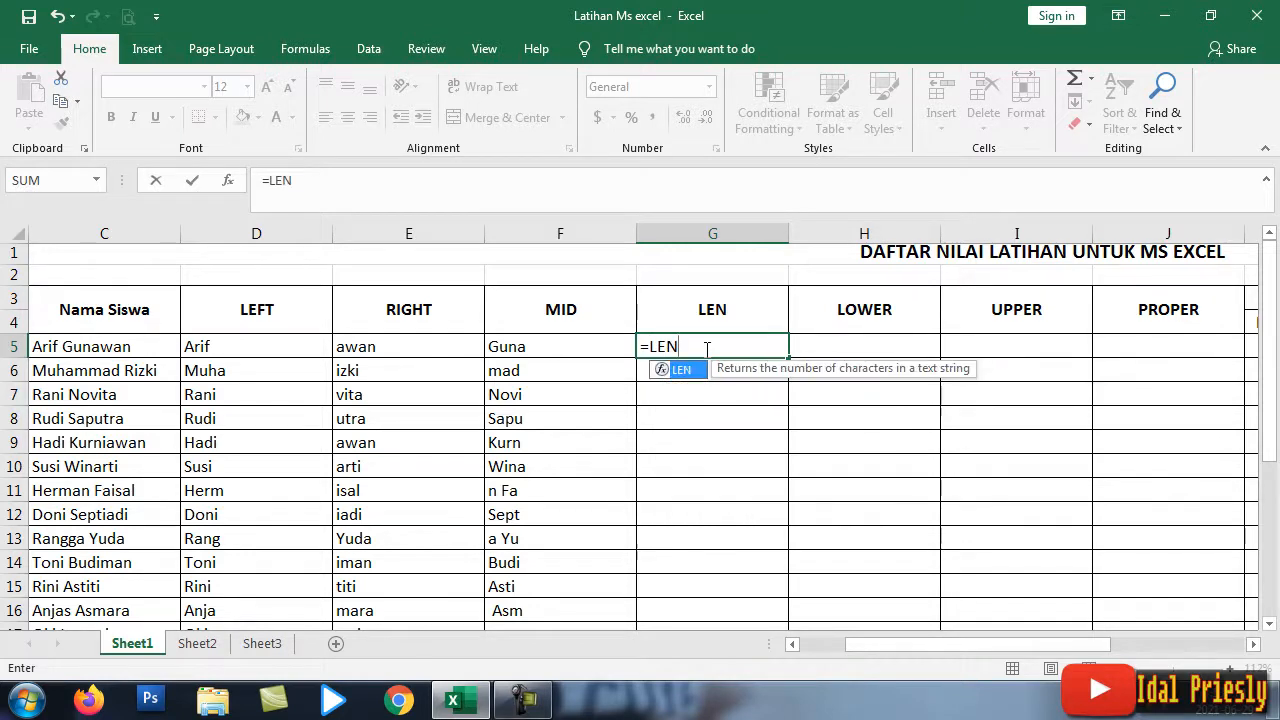
double_click(682, 370)
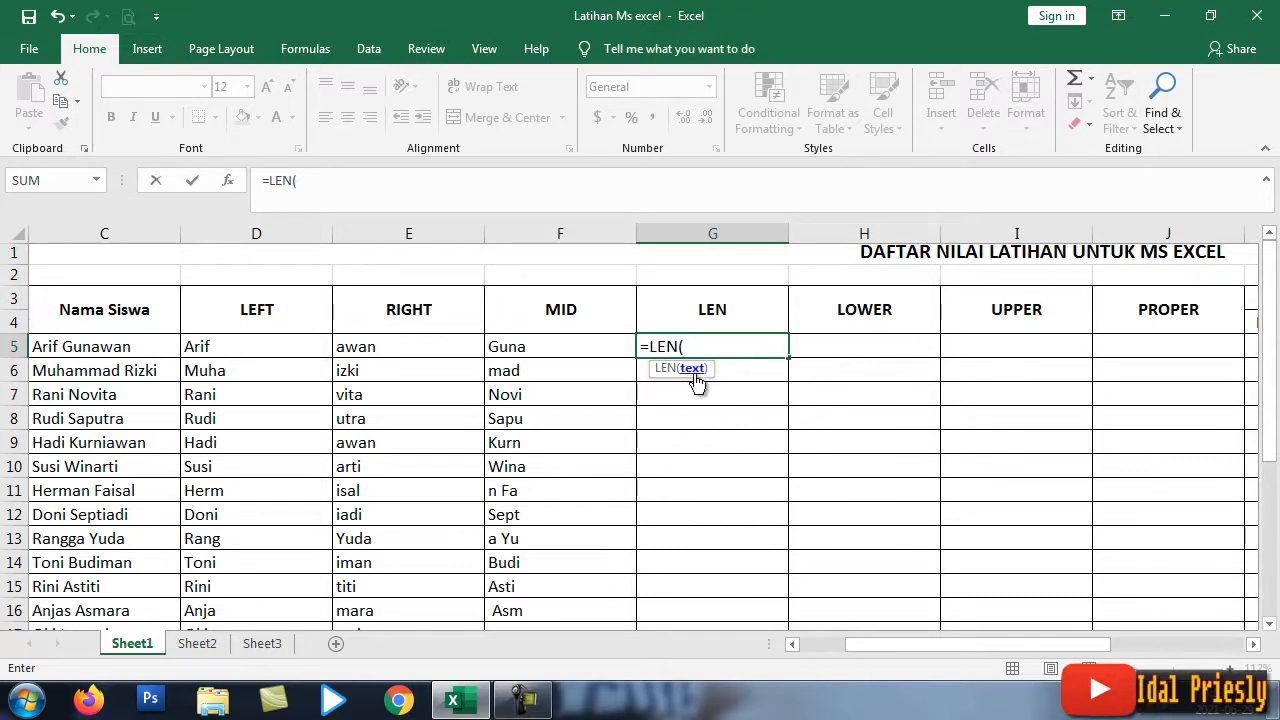
click(88, 347)
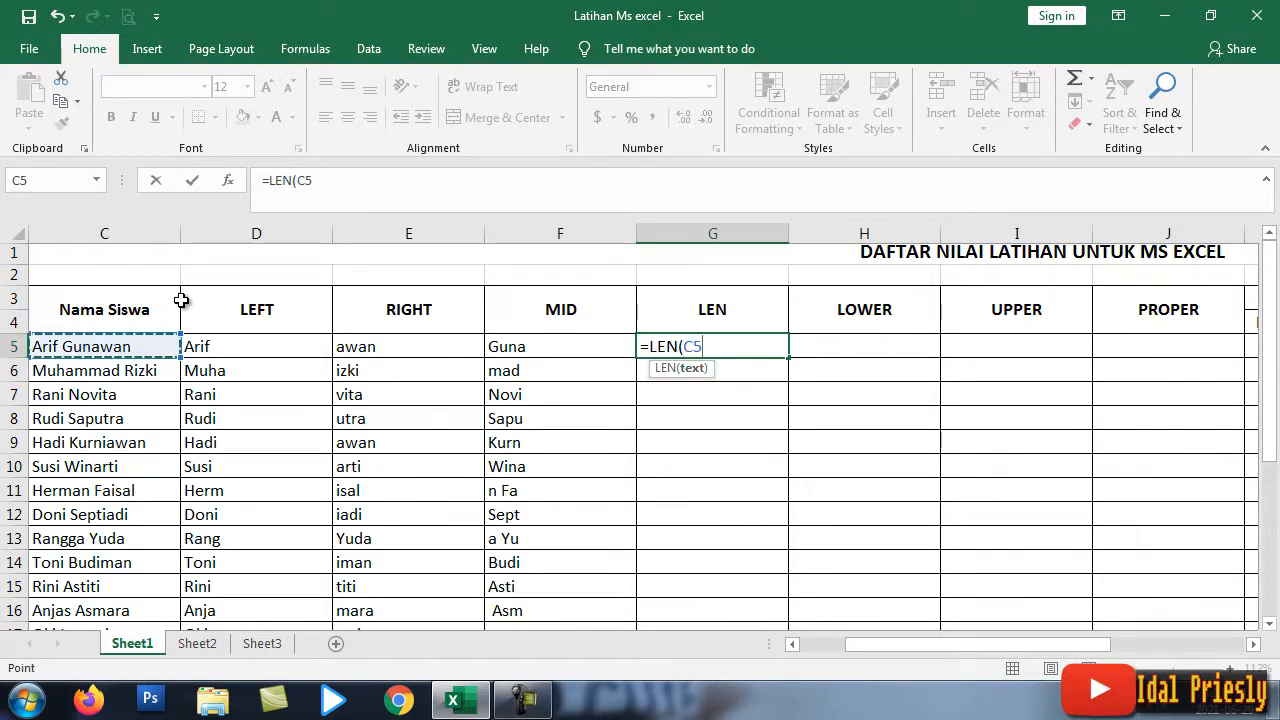
text())
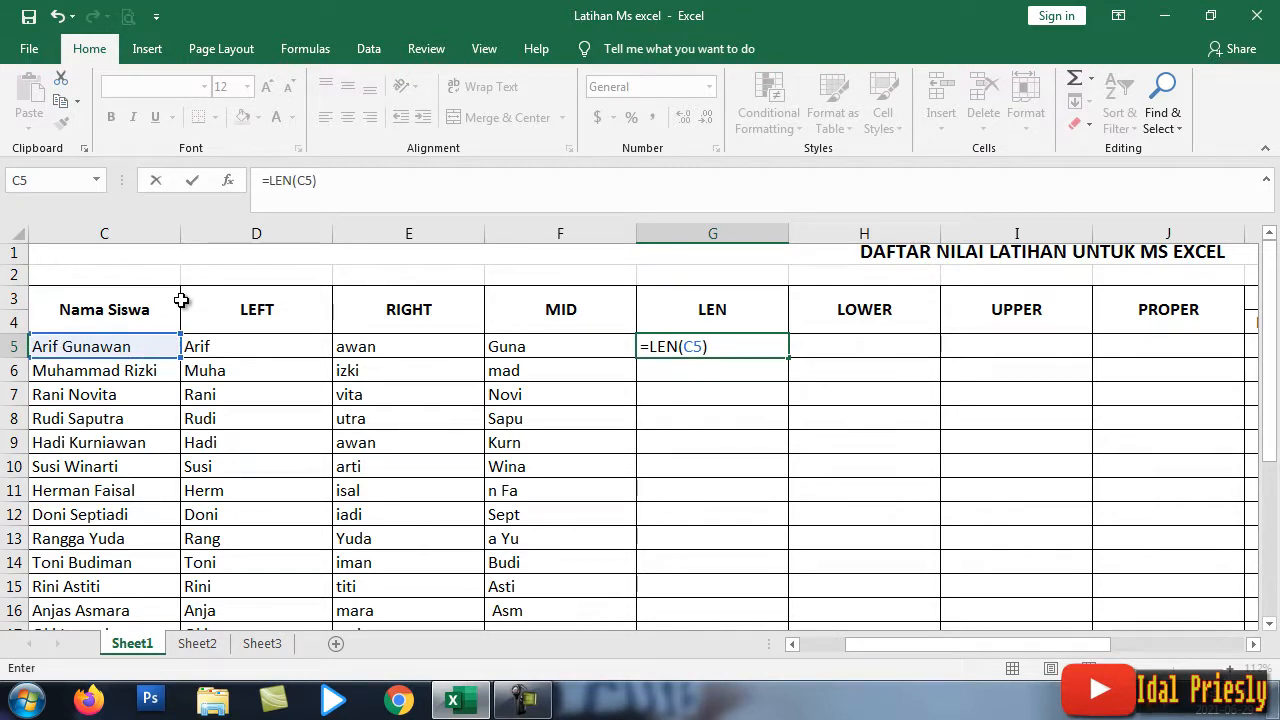
key(Return)
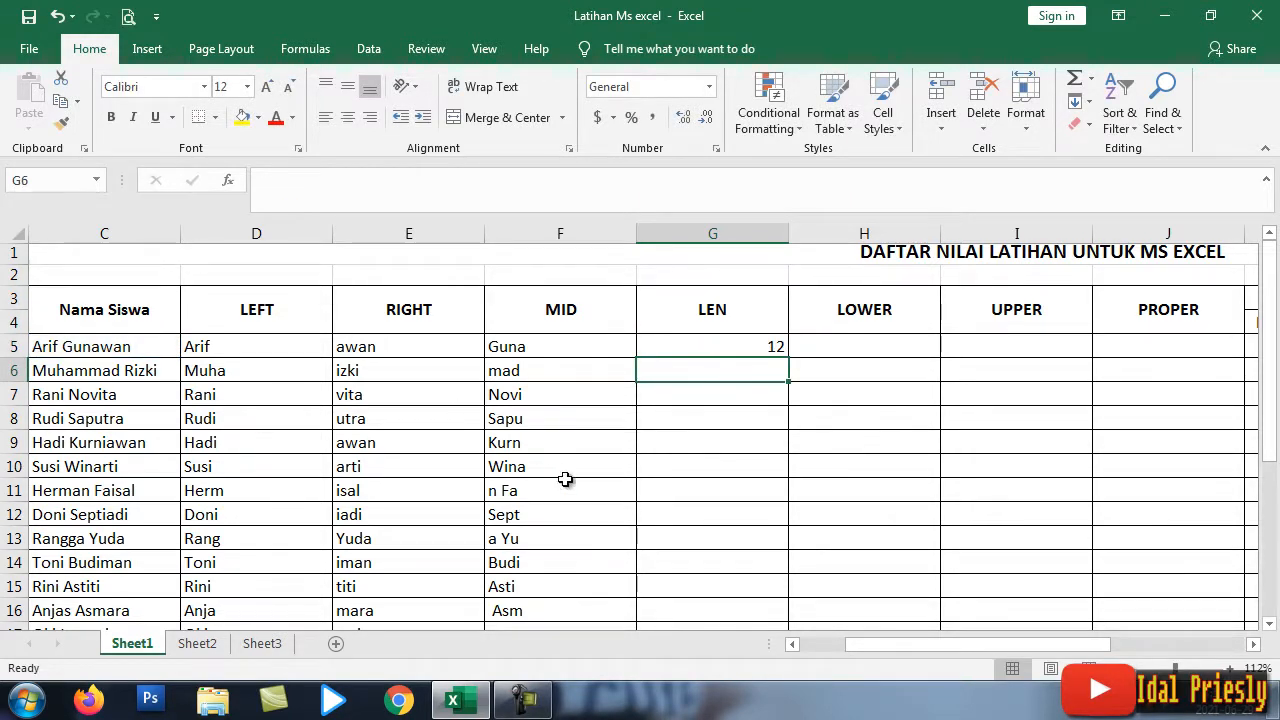
mouse_move(870, 650)
mouse_down()
mouse_move(880, 646)
mouse_move(848, 646)
mouse_up()
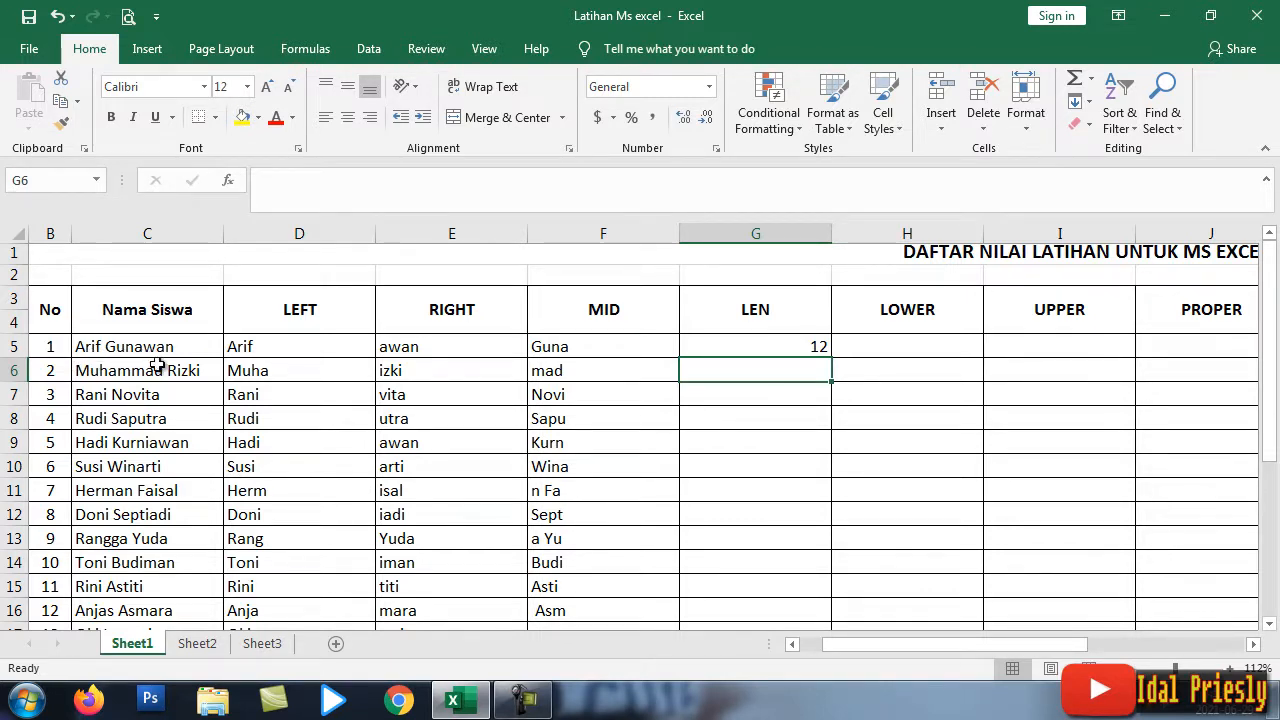
Step: Add then remove a trailing space in C5's name, and fill LEN down G5:G24
double_click(187, 350)
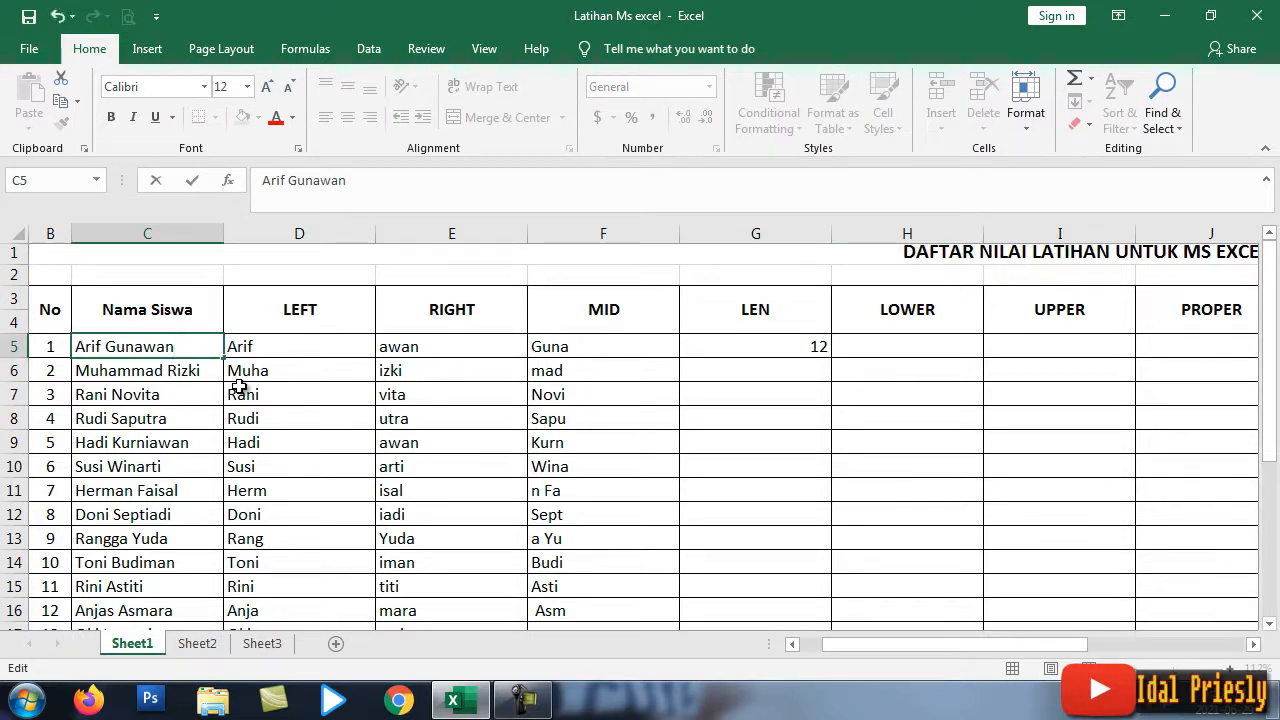
key(Return)
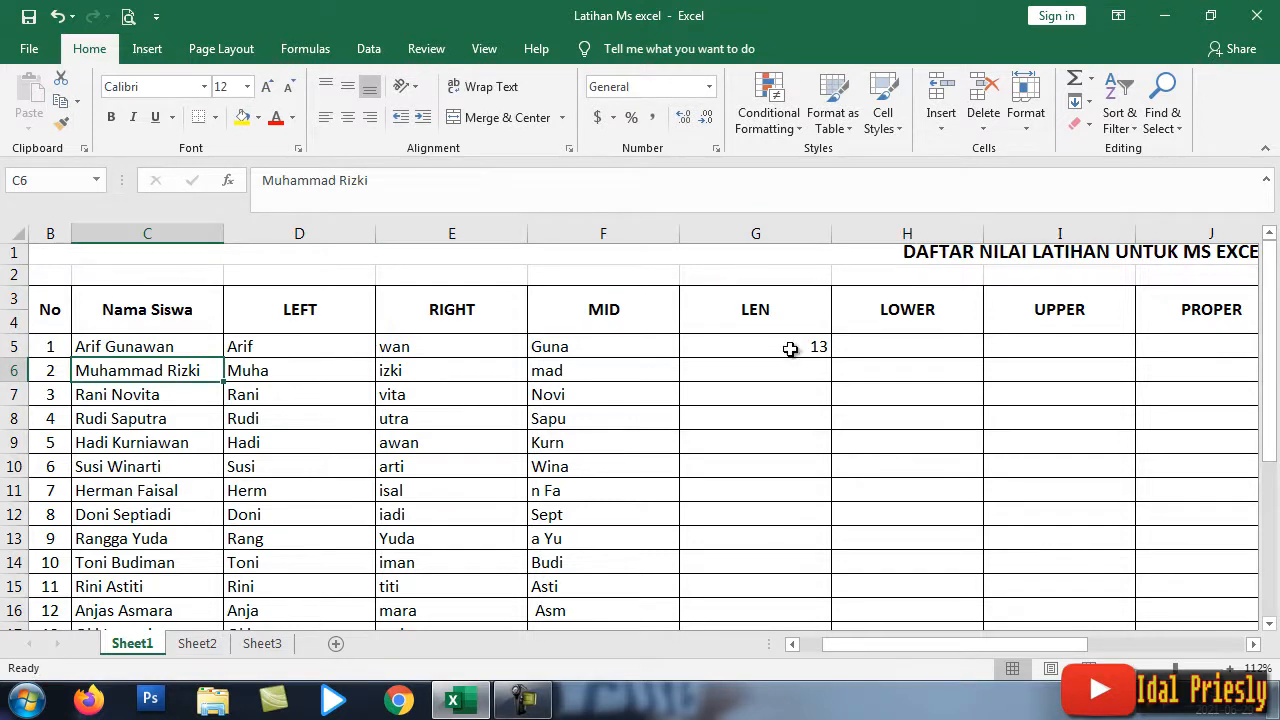
double_click(208, 350)
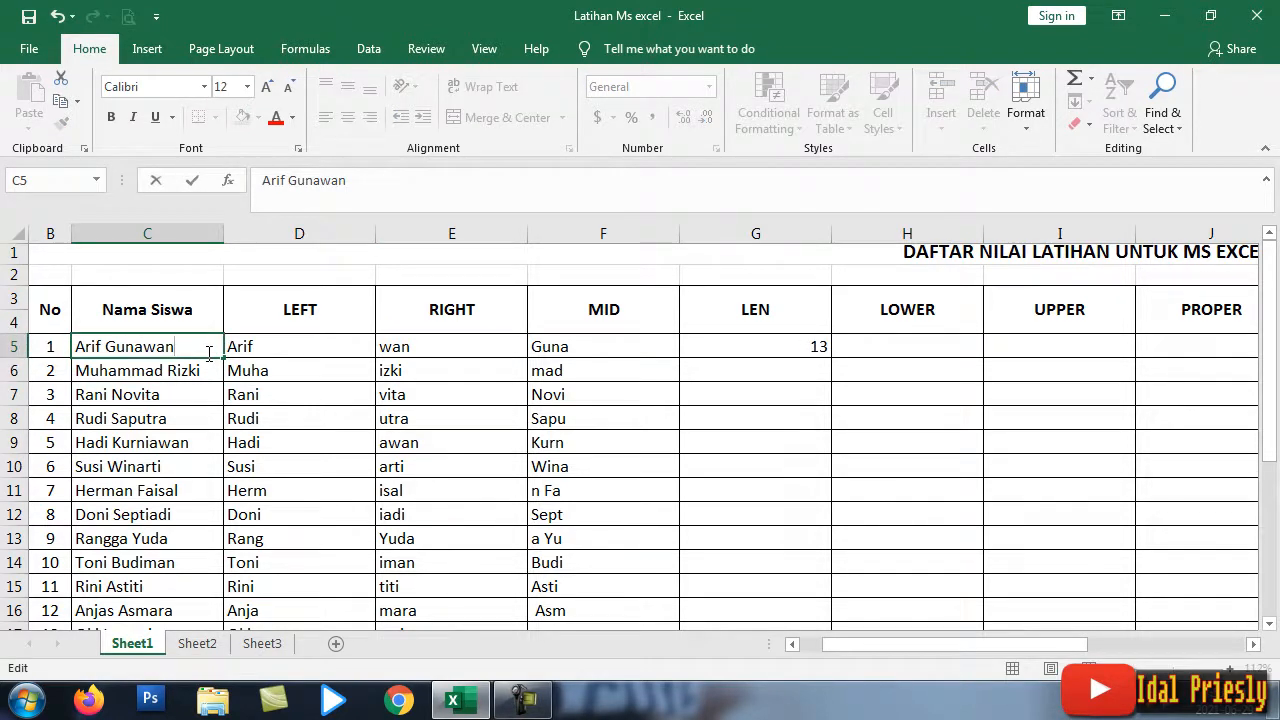
key(BackSpace)
key(Return)
click(789, 345)
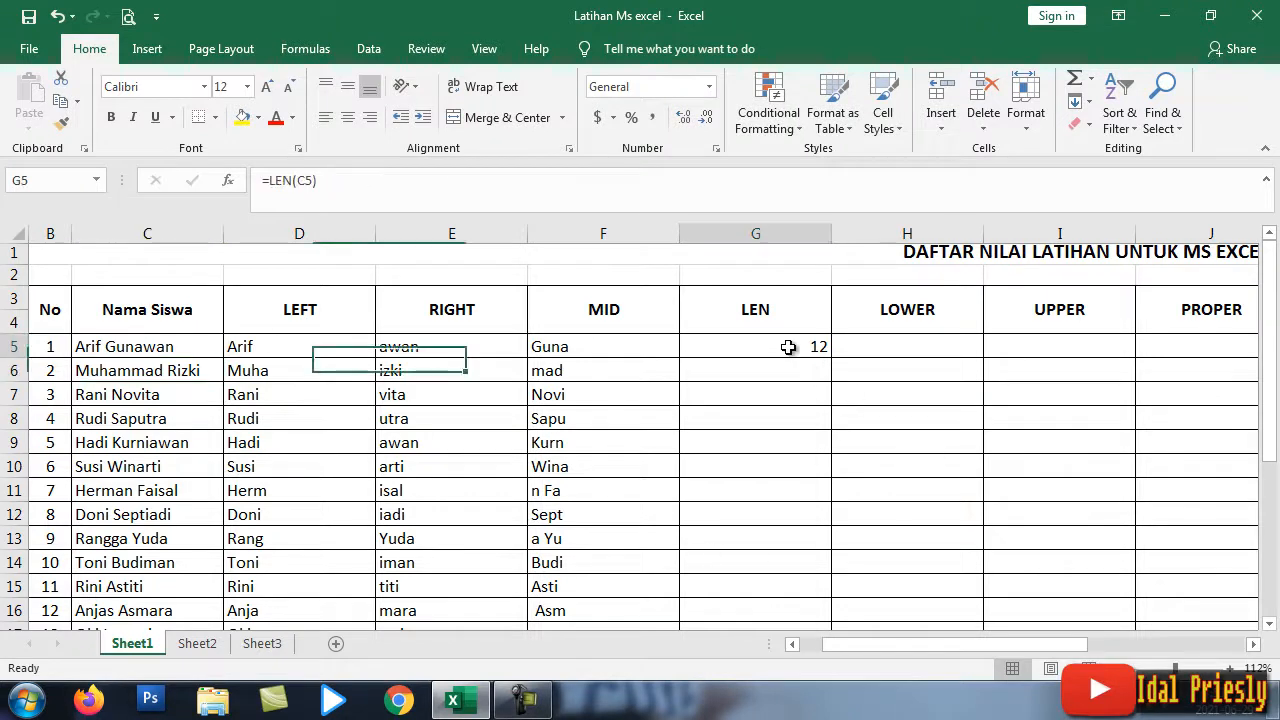
drag(831, 361, 833, 552)
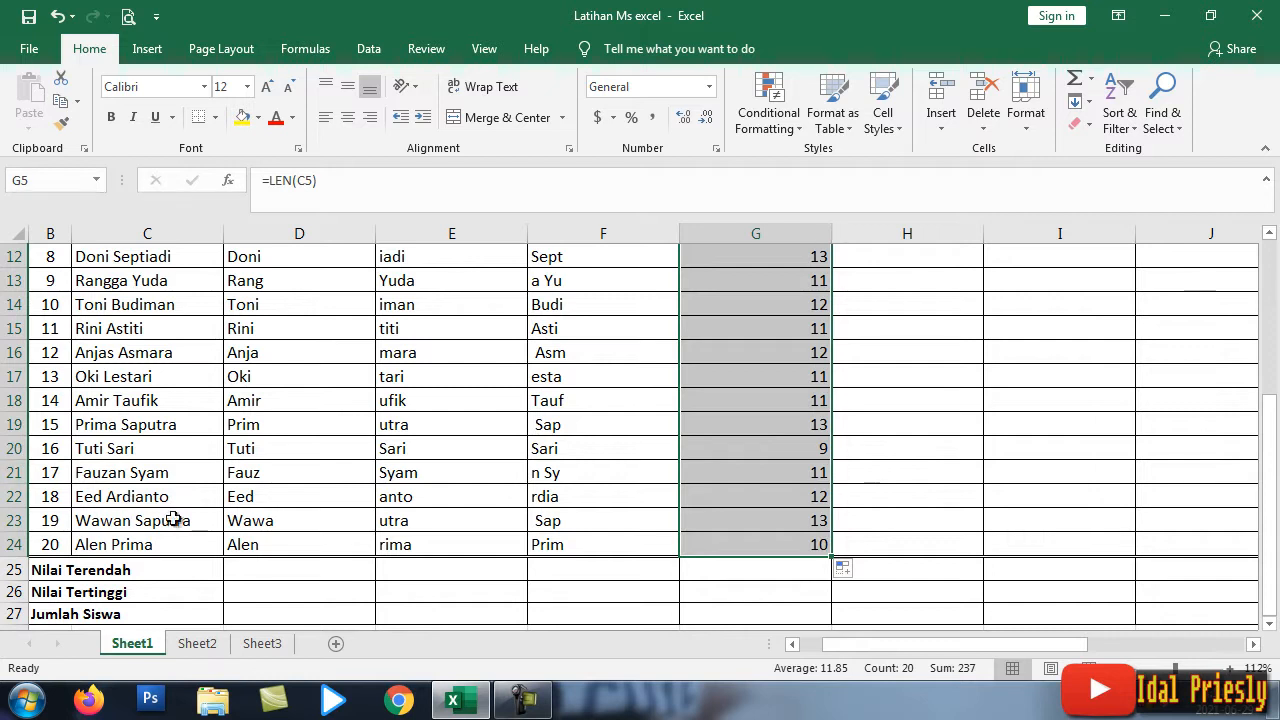
Step: Scroll through the LEN column to check the name lengths in G5:G24, from 12 down to 10
scroll(229, 360, up, 4)
scroll(163, 360, down, 8)
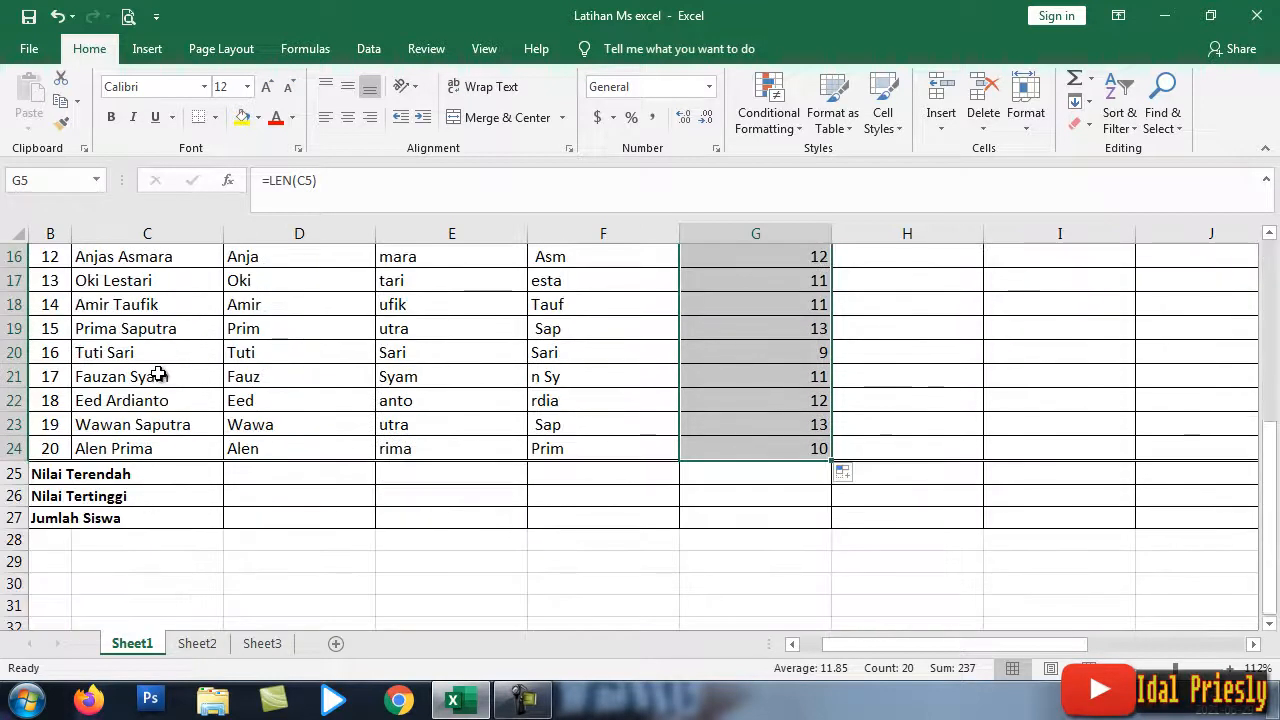
scroll(166, 320, up, 2)
scroll(150, 315, down, 1)
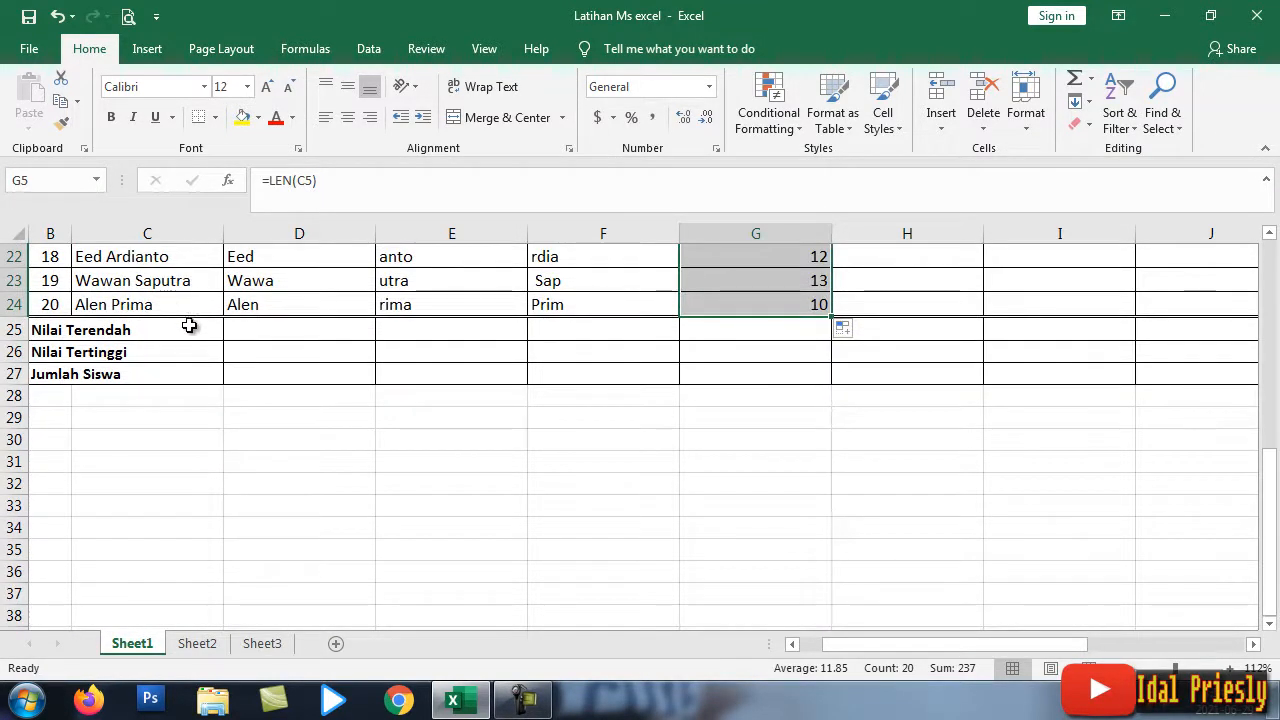
scroll(777, 366, up, 7)
click(938, 341)
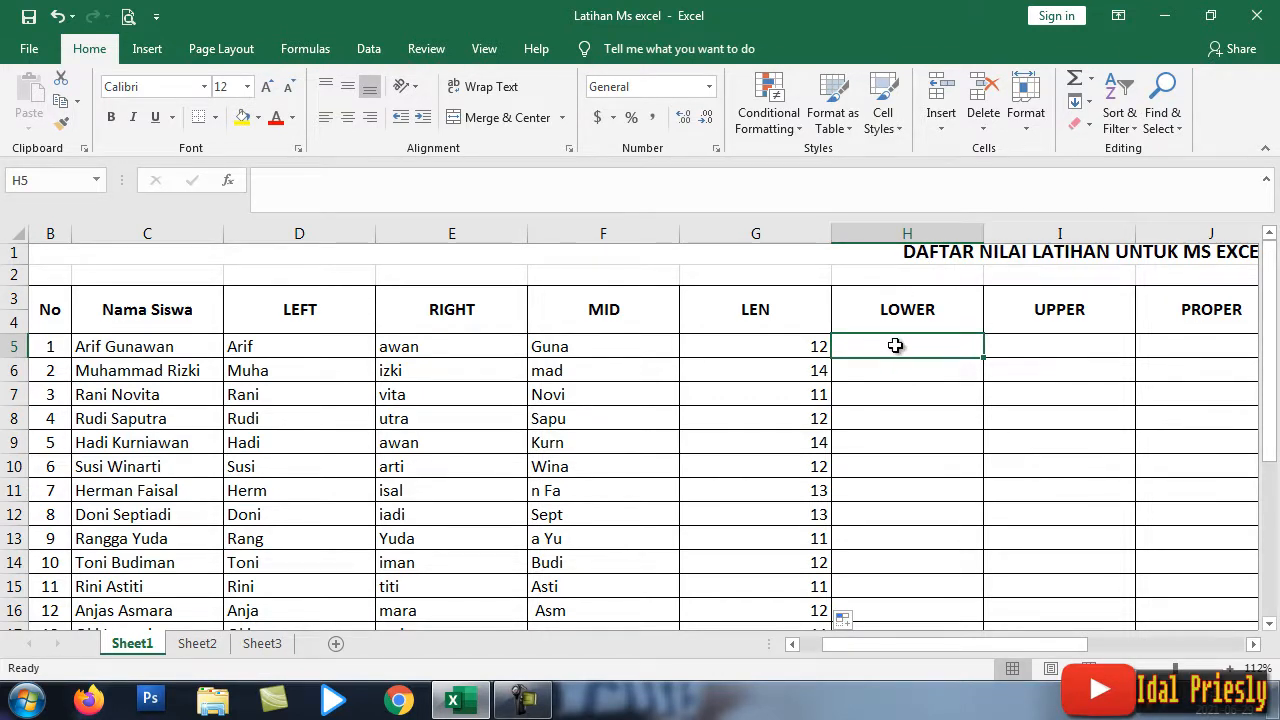
Step: Enter =LOWER(C5) in H5 so the first student's name appears in lowercase
text(=)
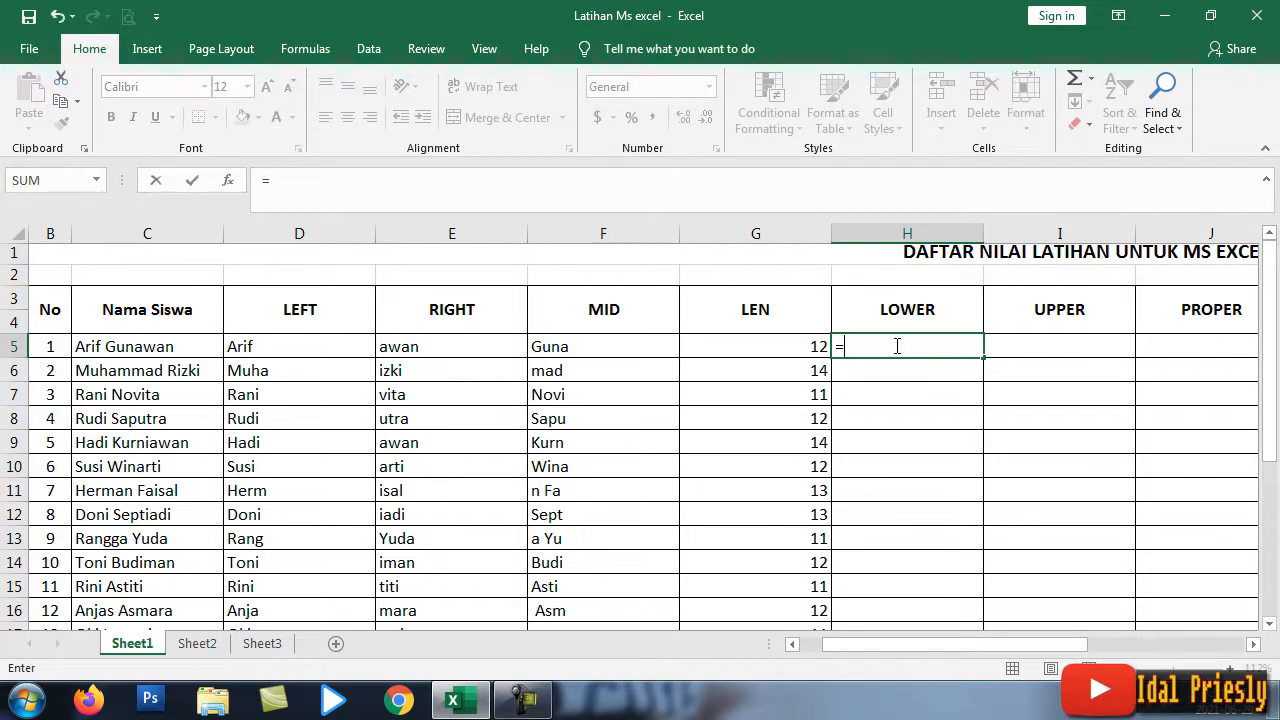
text(LO)
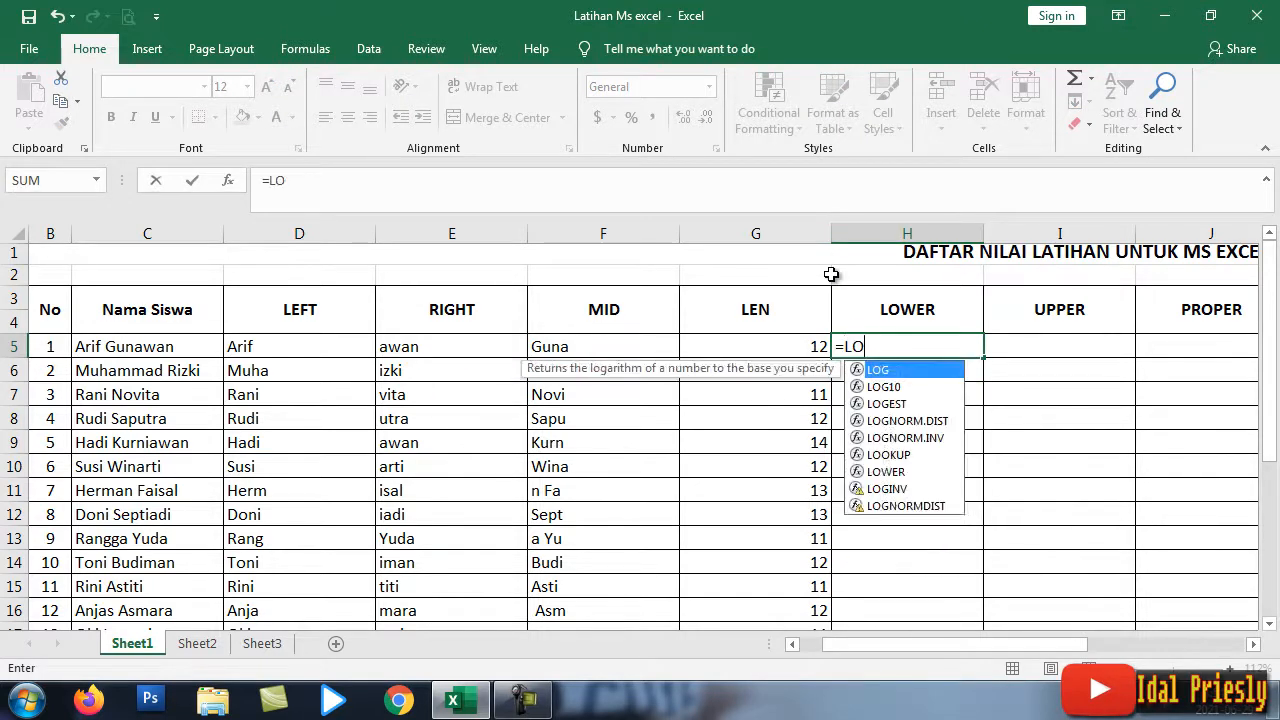
text(WER)
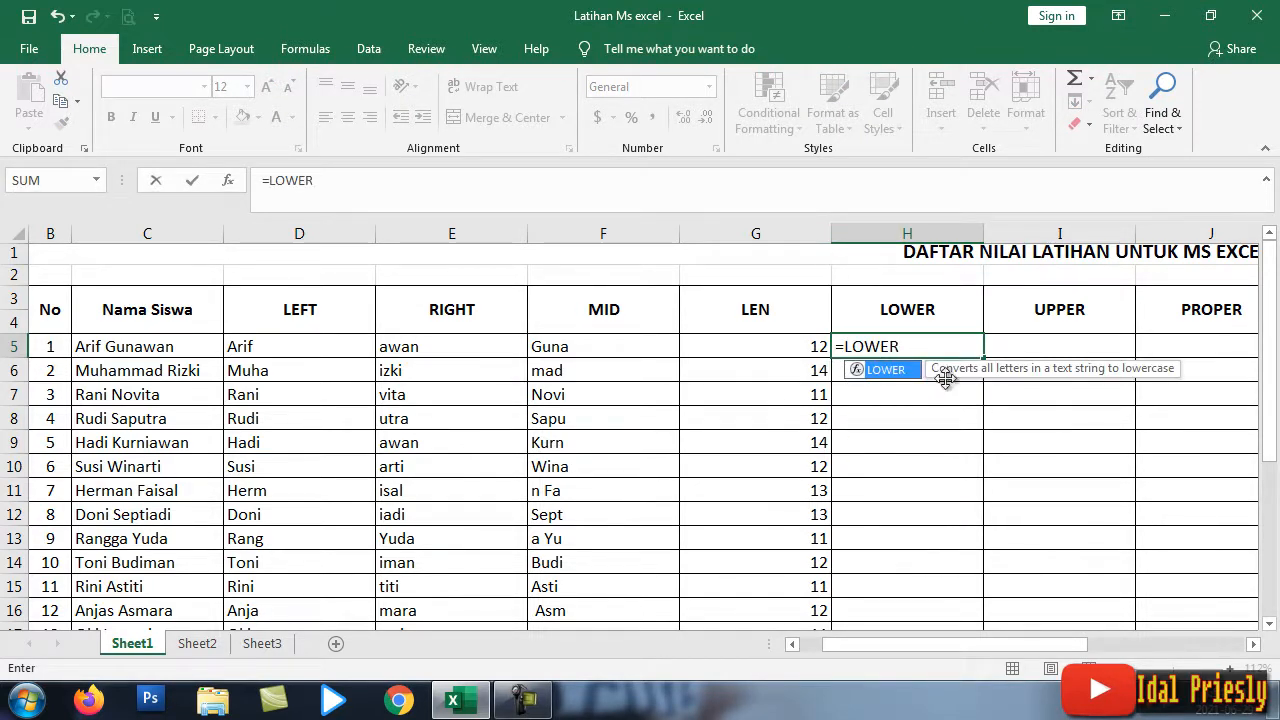
double_click(882, 370)
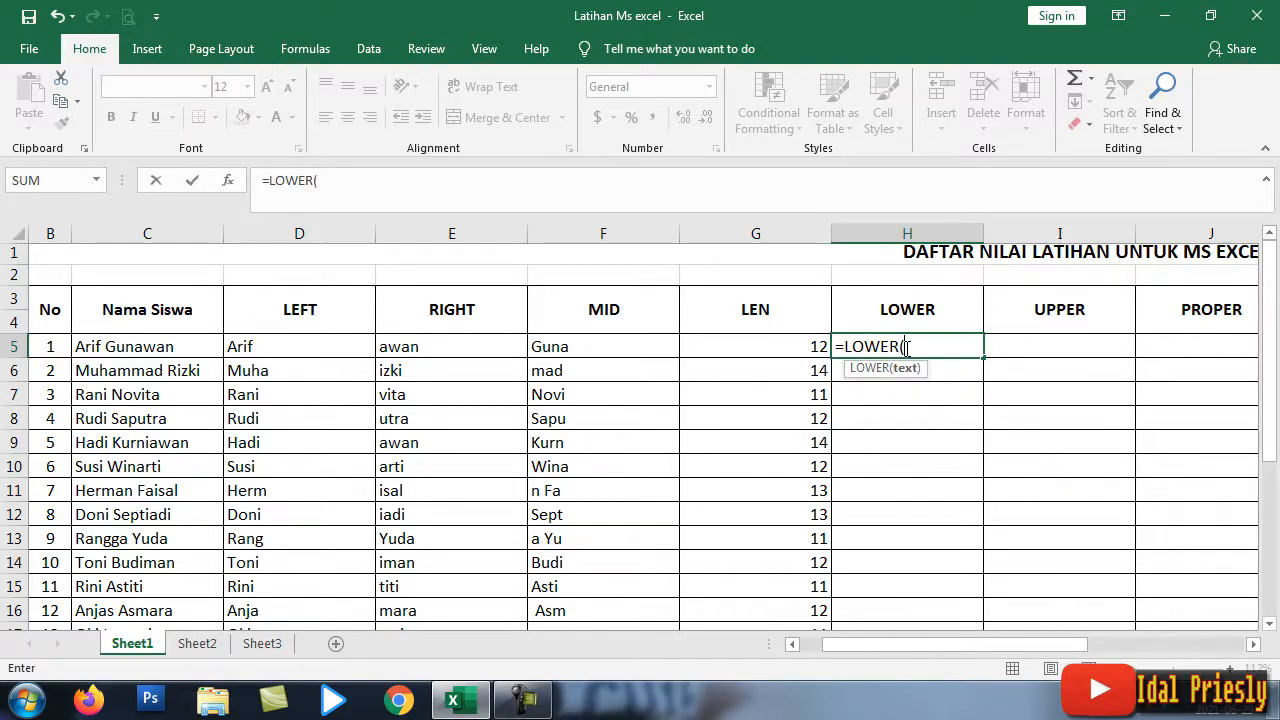
click(140, 346)
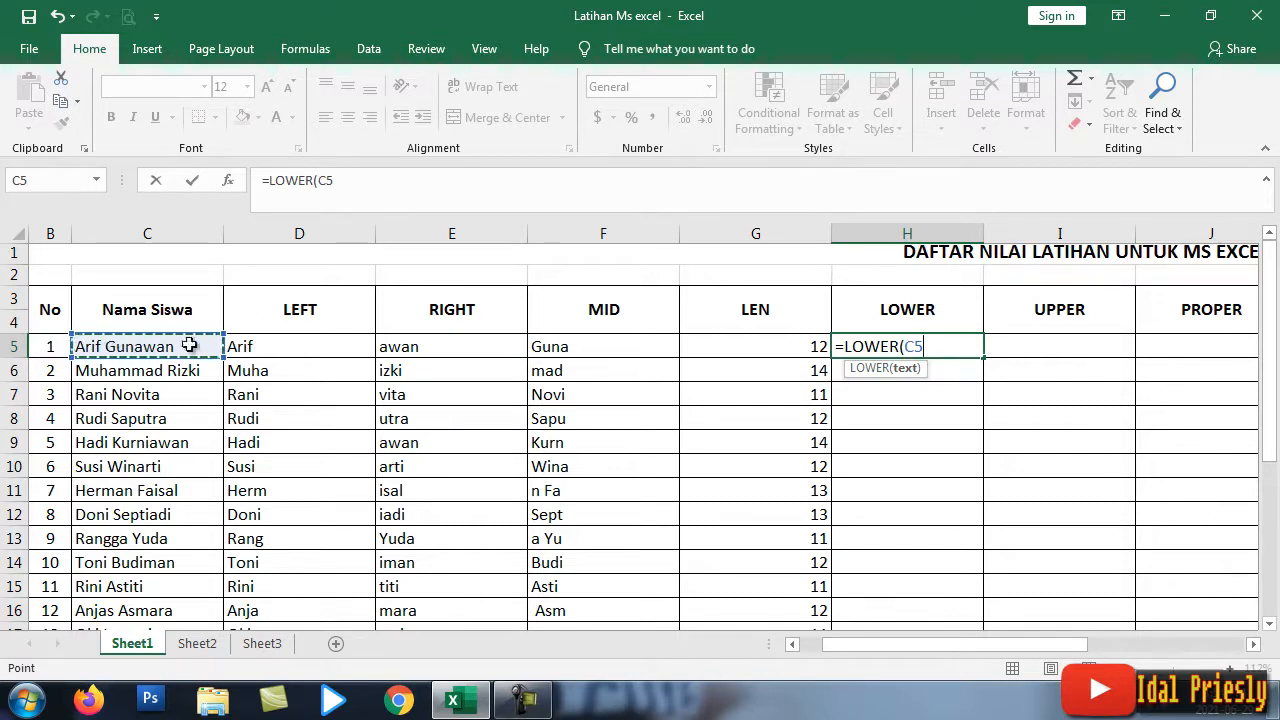
text())
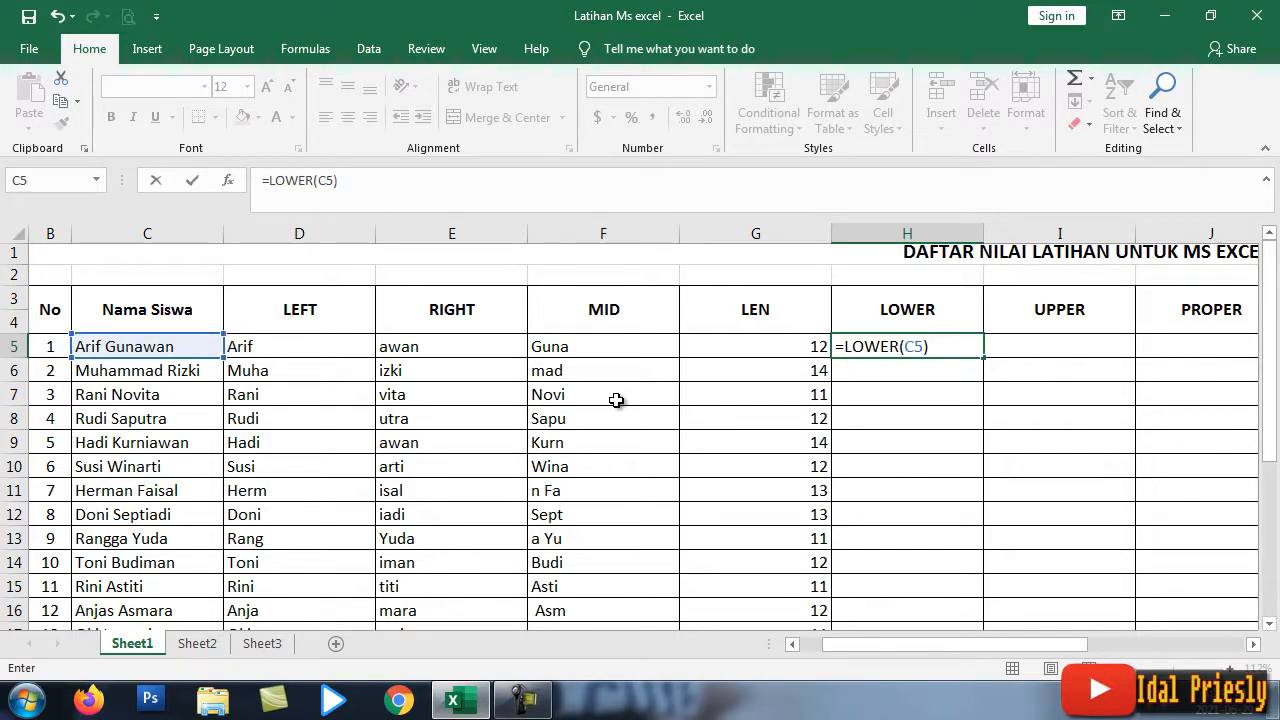
key(Return)
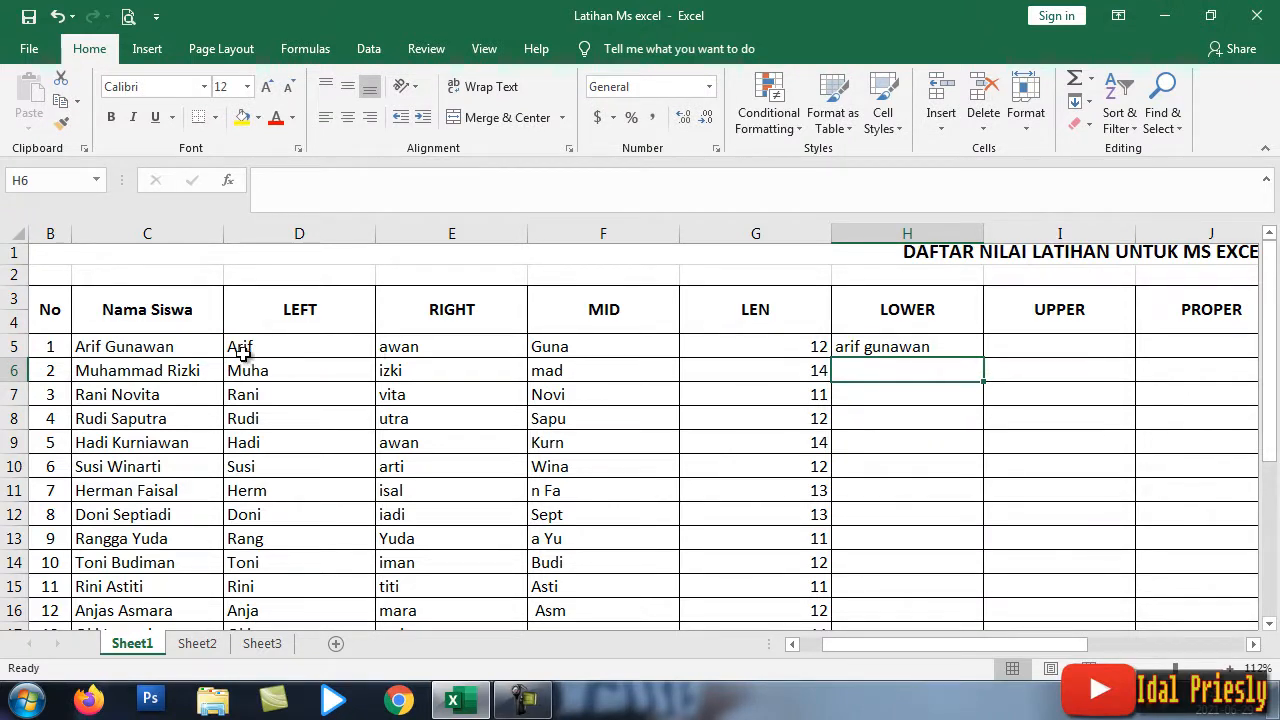
click(80, 346)
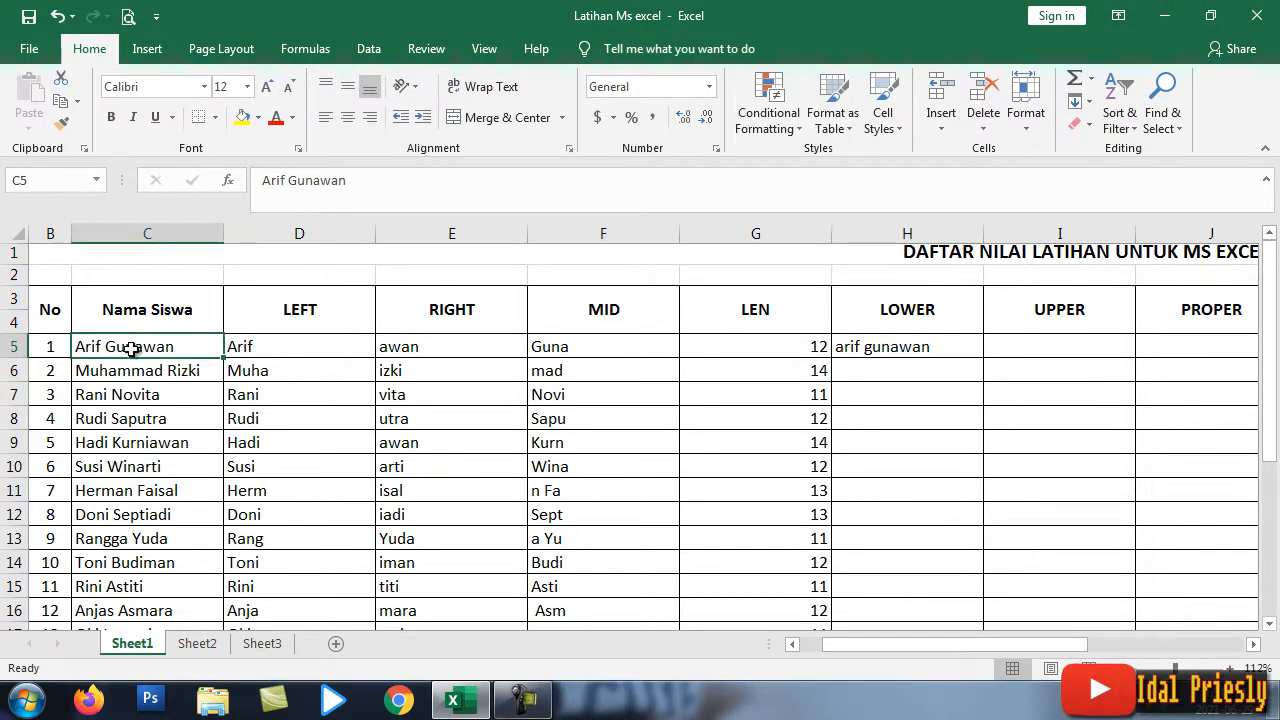
Step: Copy the LOWER formula from H5 down to H24 and review the lowercase names
click(882, 344)
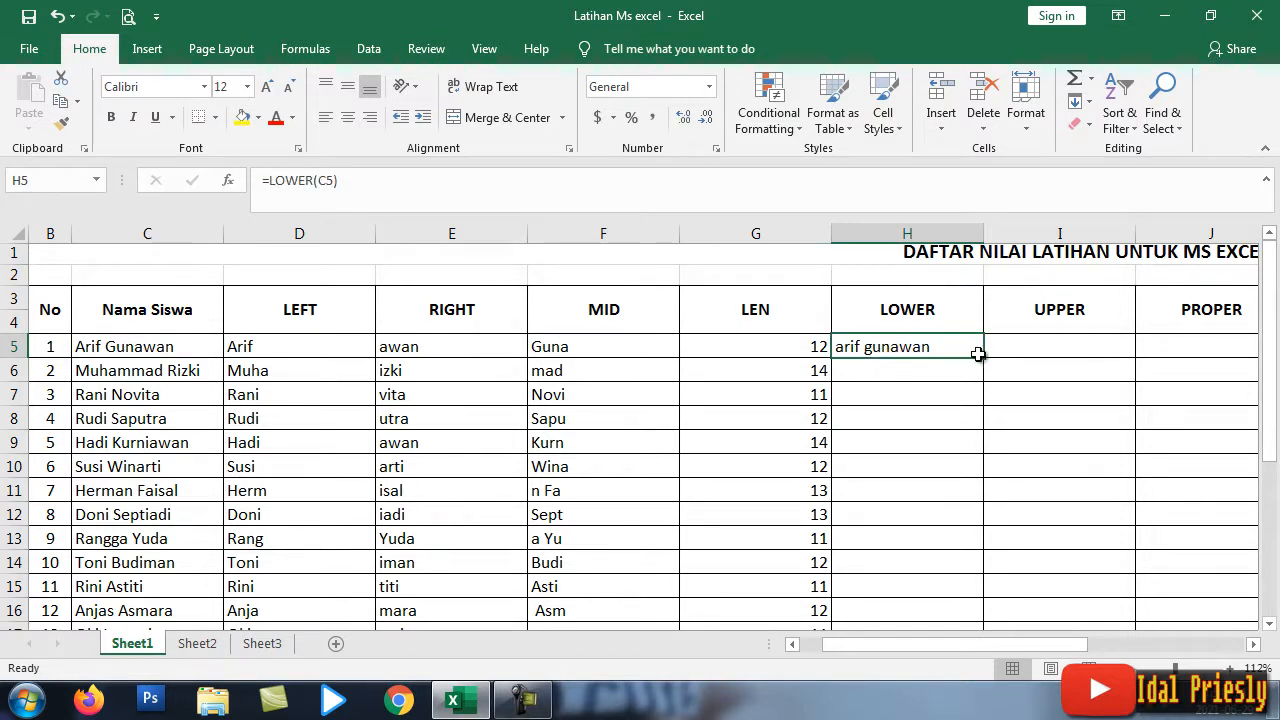
drag(984, 358, 971, 529)
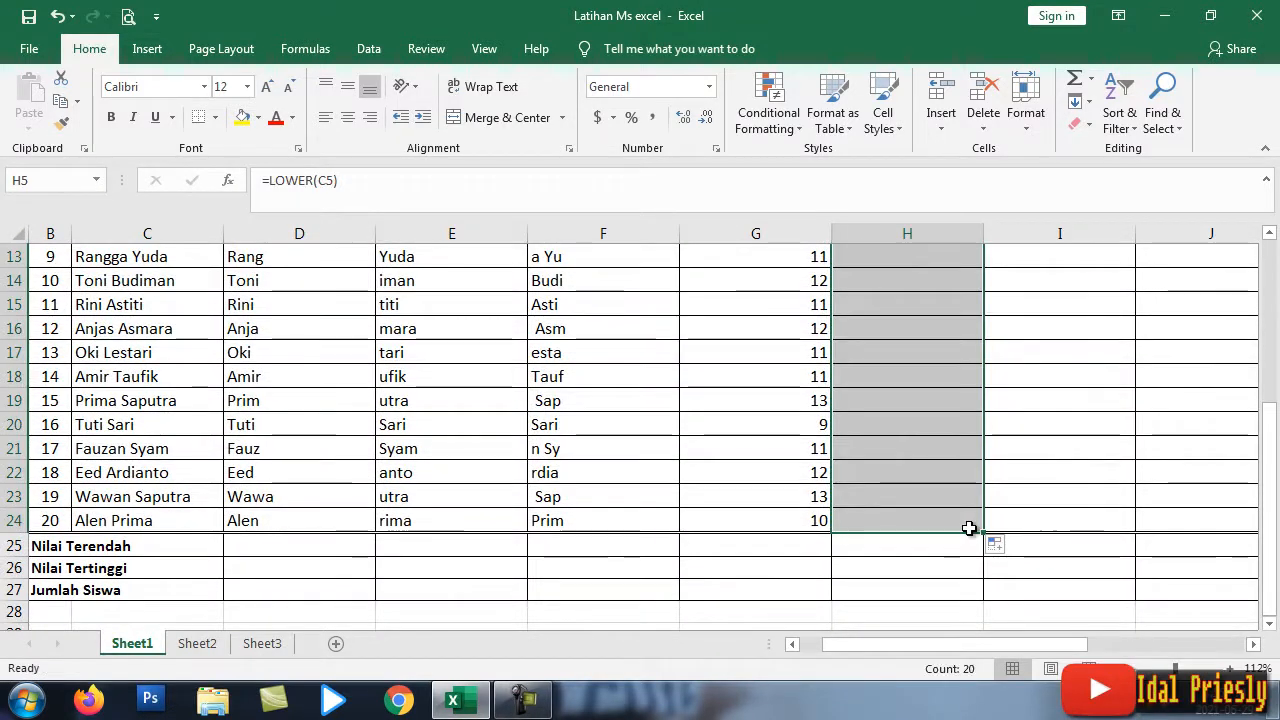
scroll(1040, 485, up, 4)
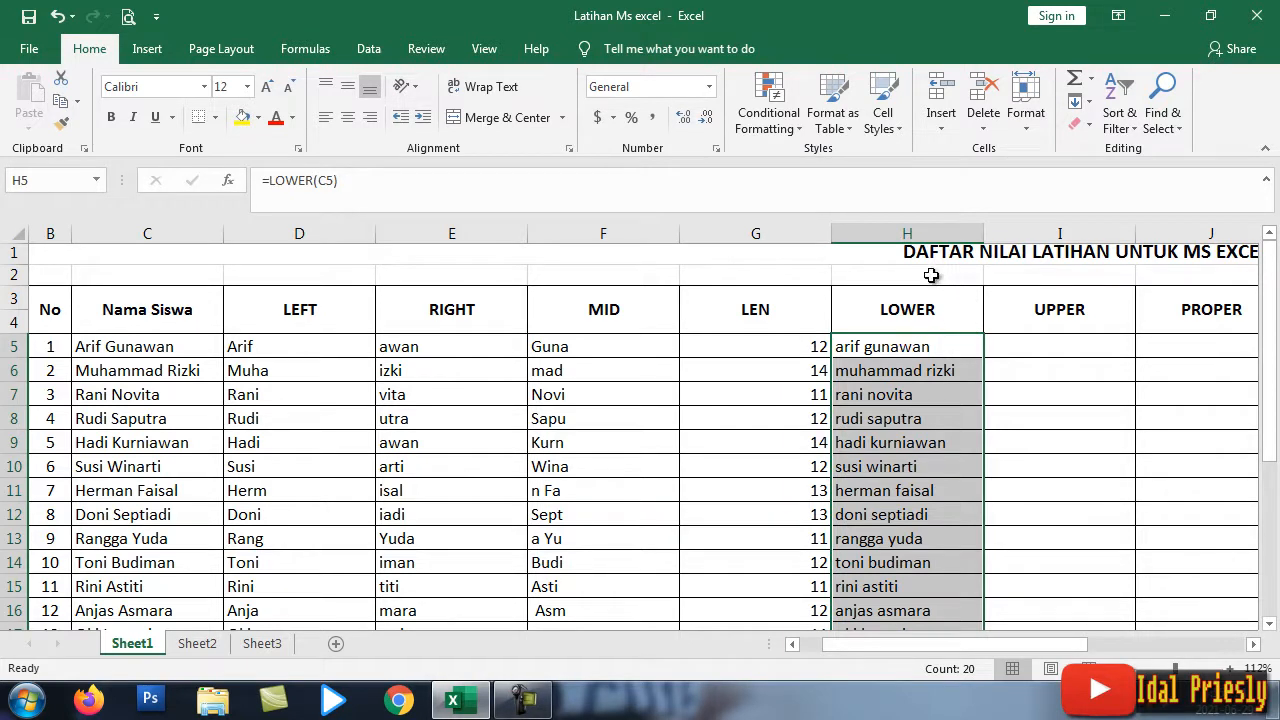
scroll(510, 375, right, 4)
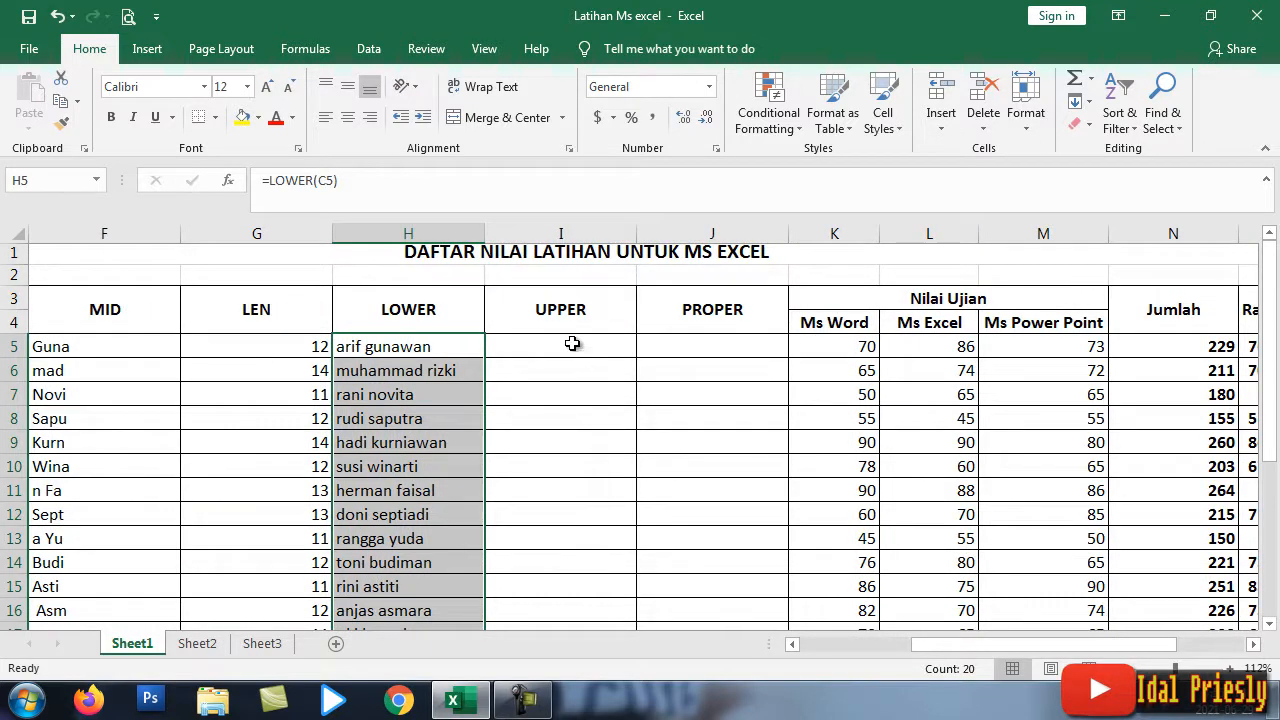
click(550, 350)
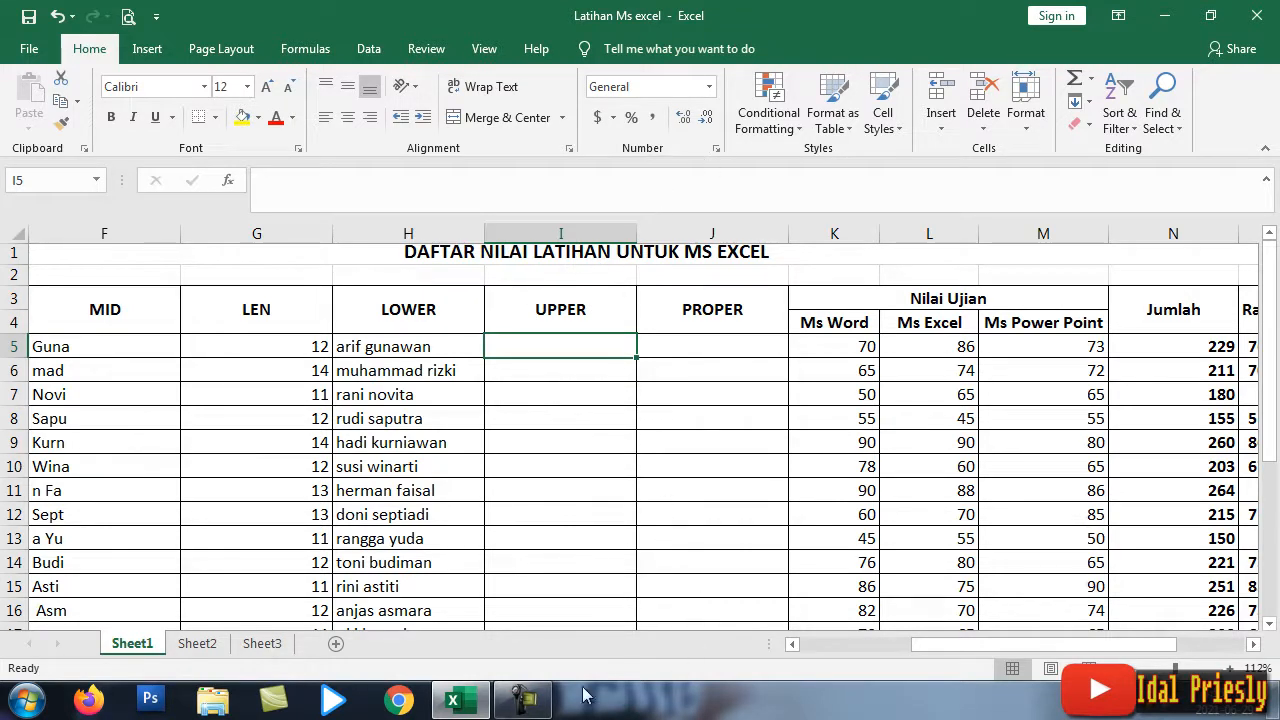
Step: Enter =UPPER(C5) in I5 so the first student's name appears in capitals
click(791, 645)
click(791, 645)
click(791, 645)
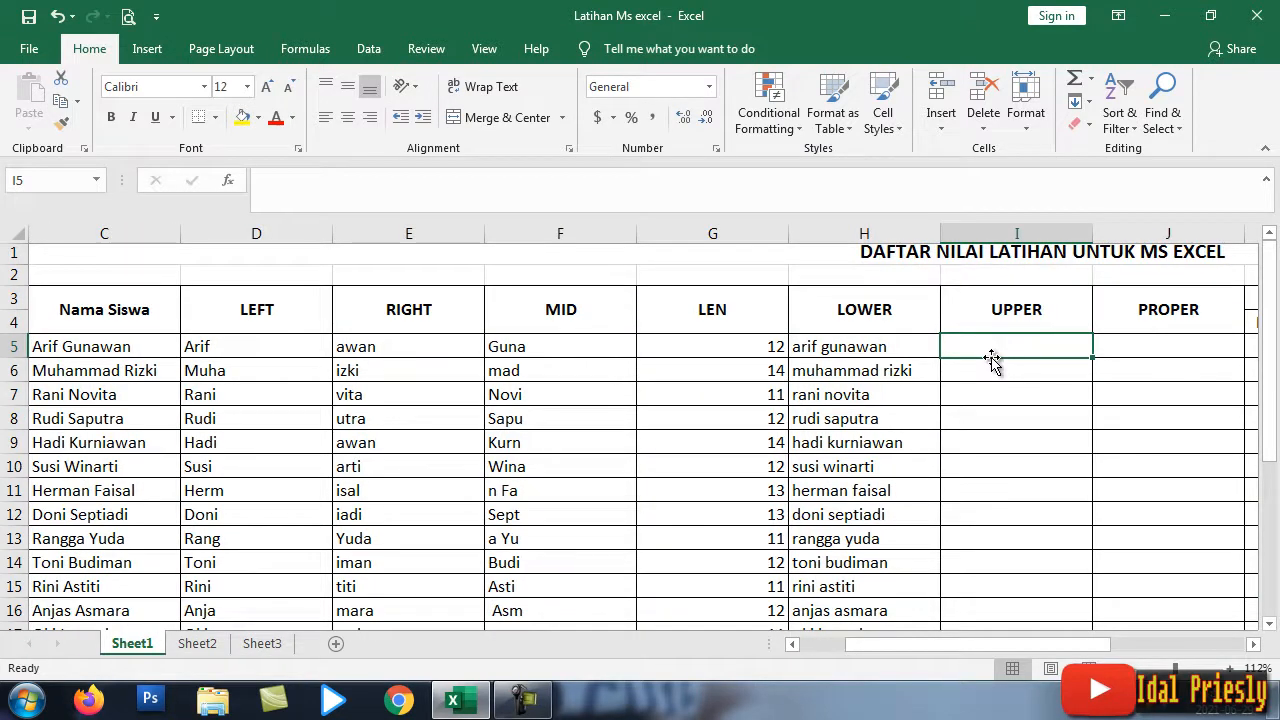
text(=)
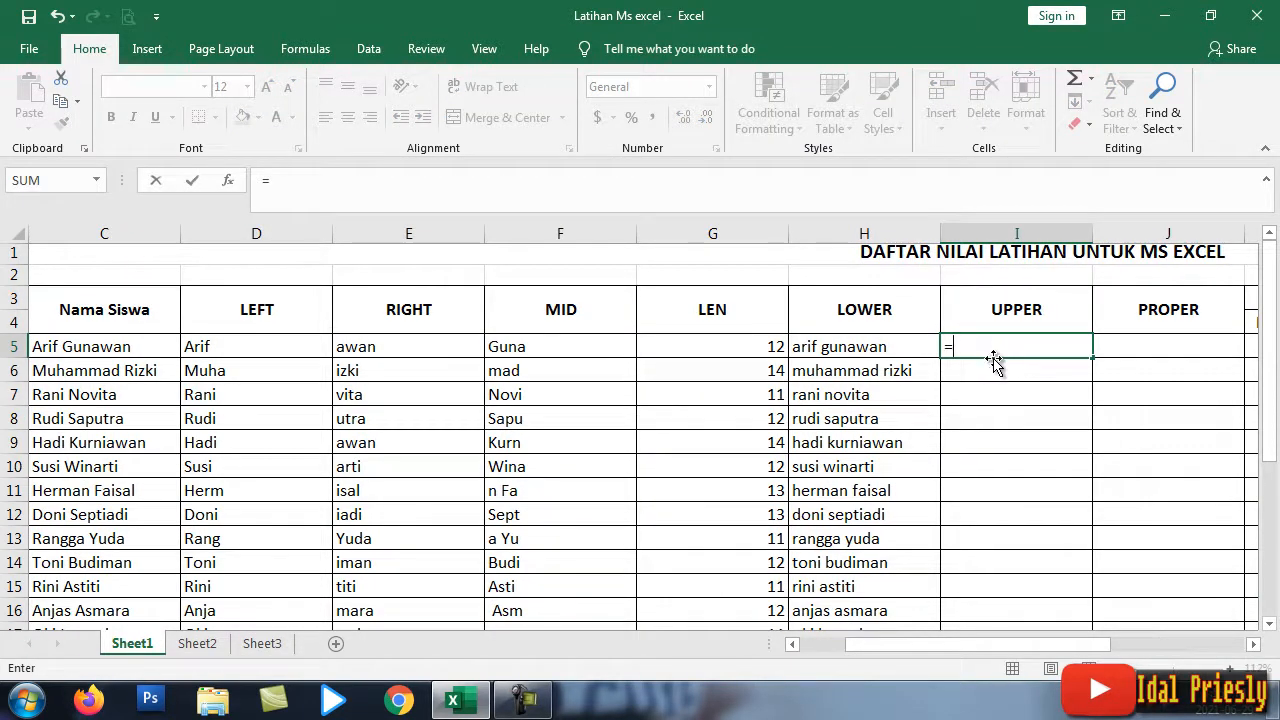
text(UPPER)
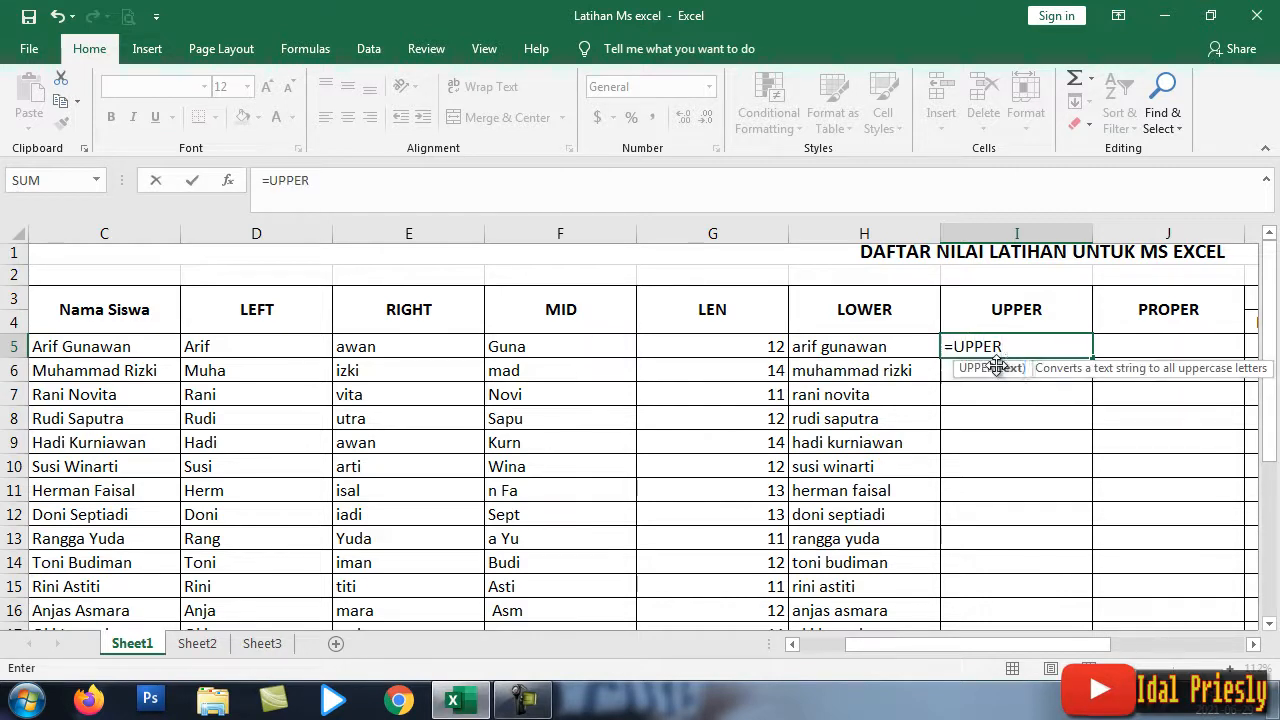
double_click(994, 369)
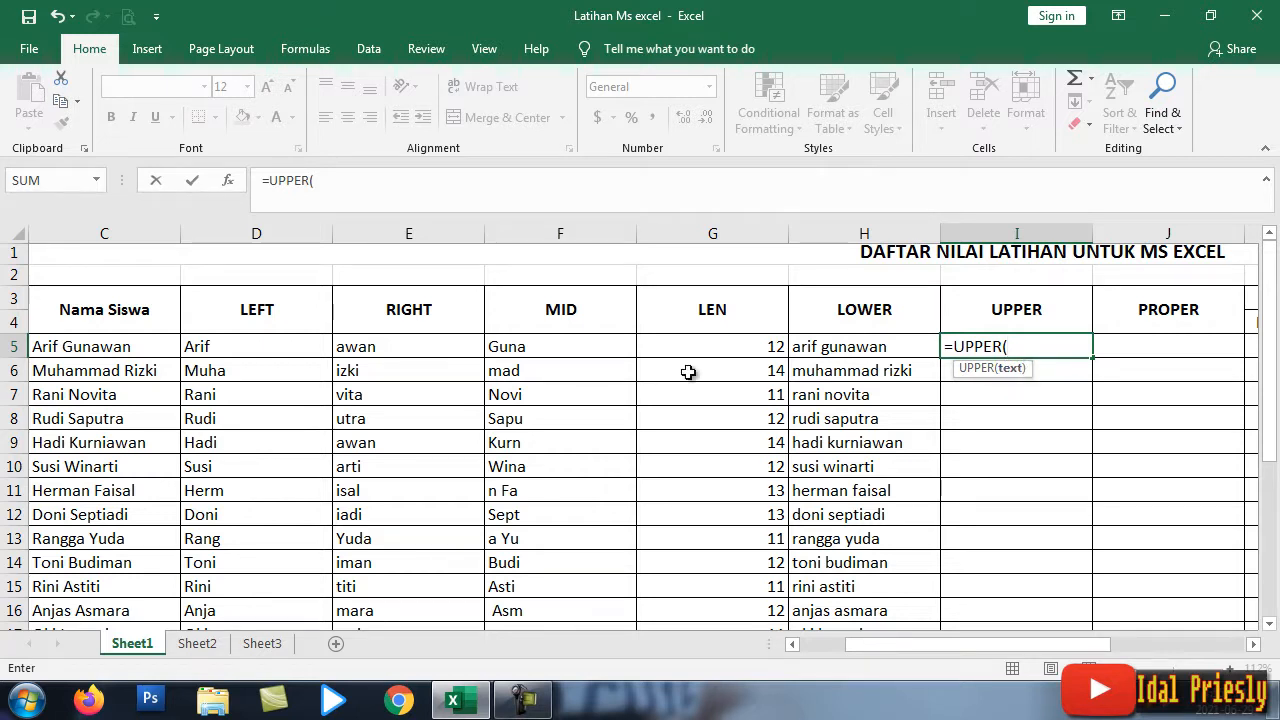
click(115, 348)
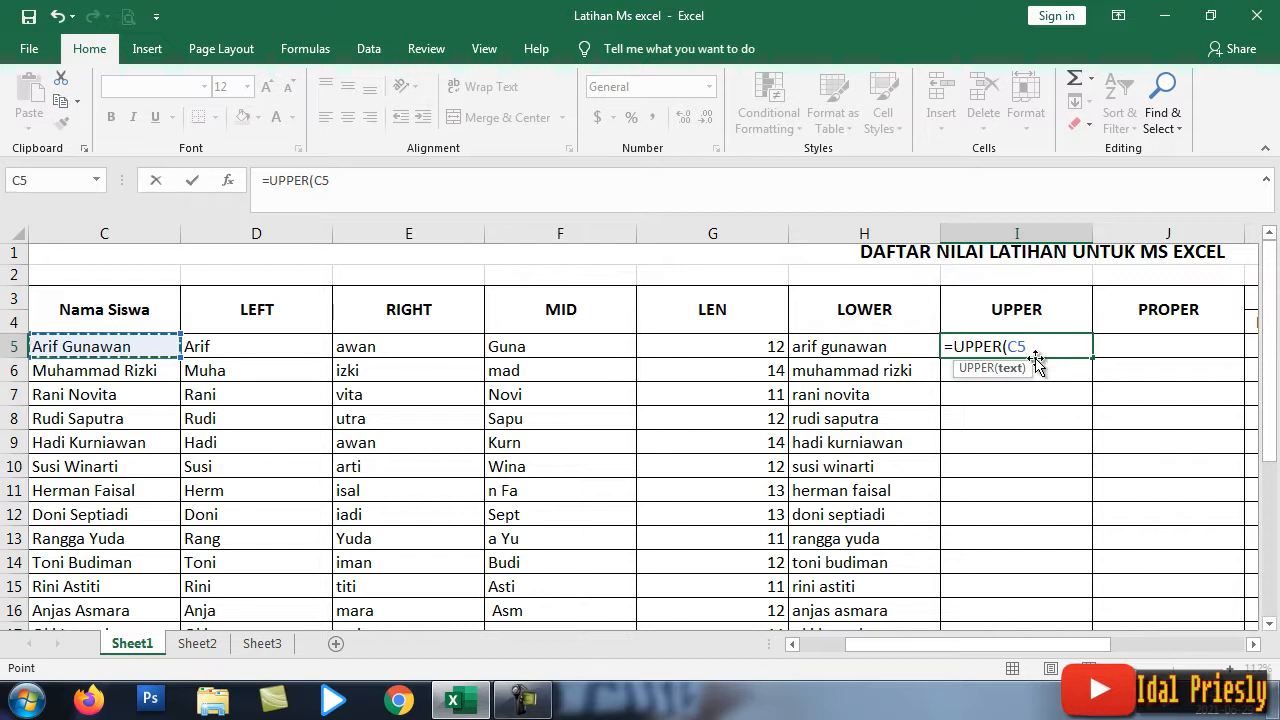
text())
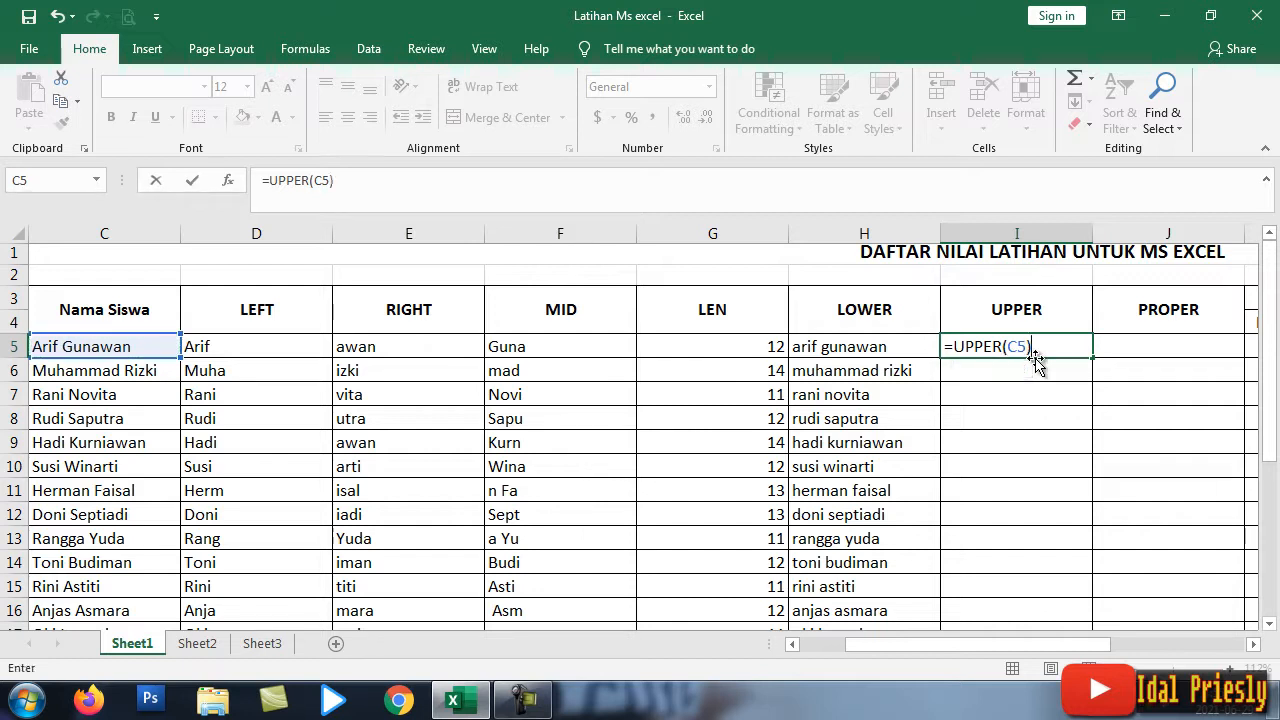
key(Return)
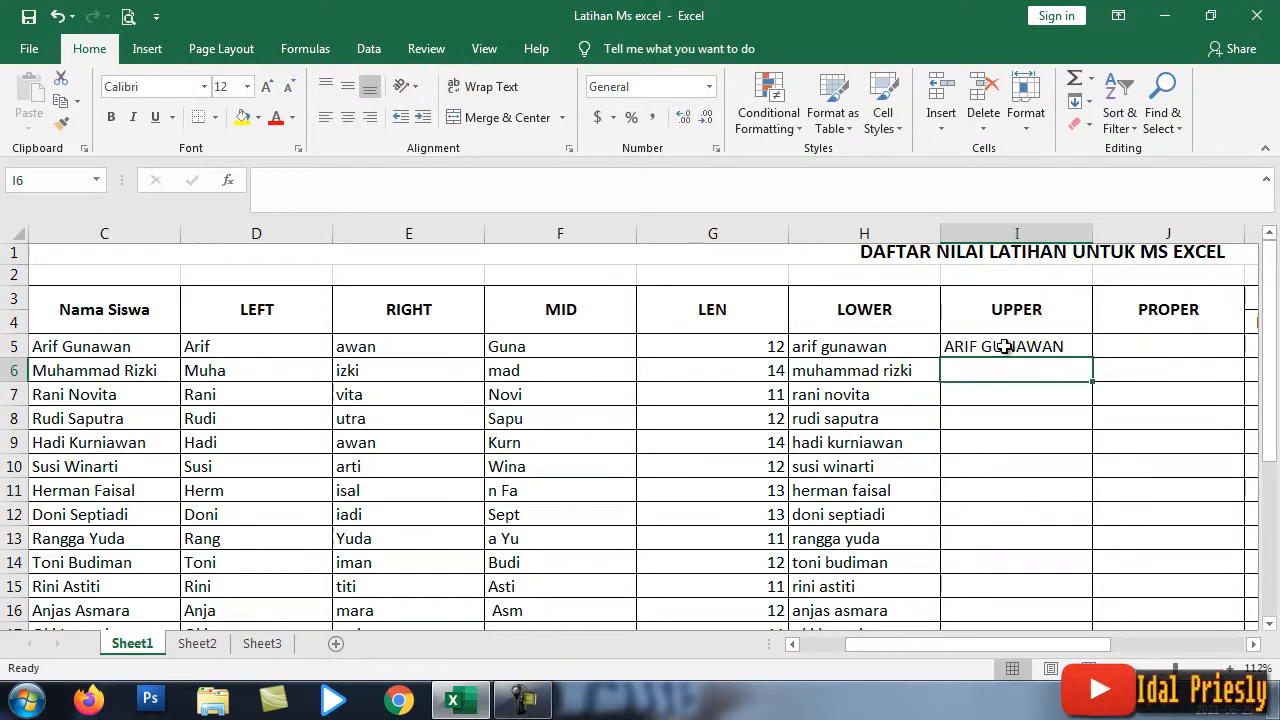
click(1004, 346)
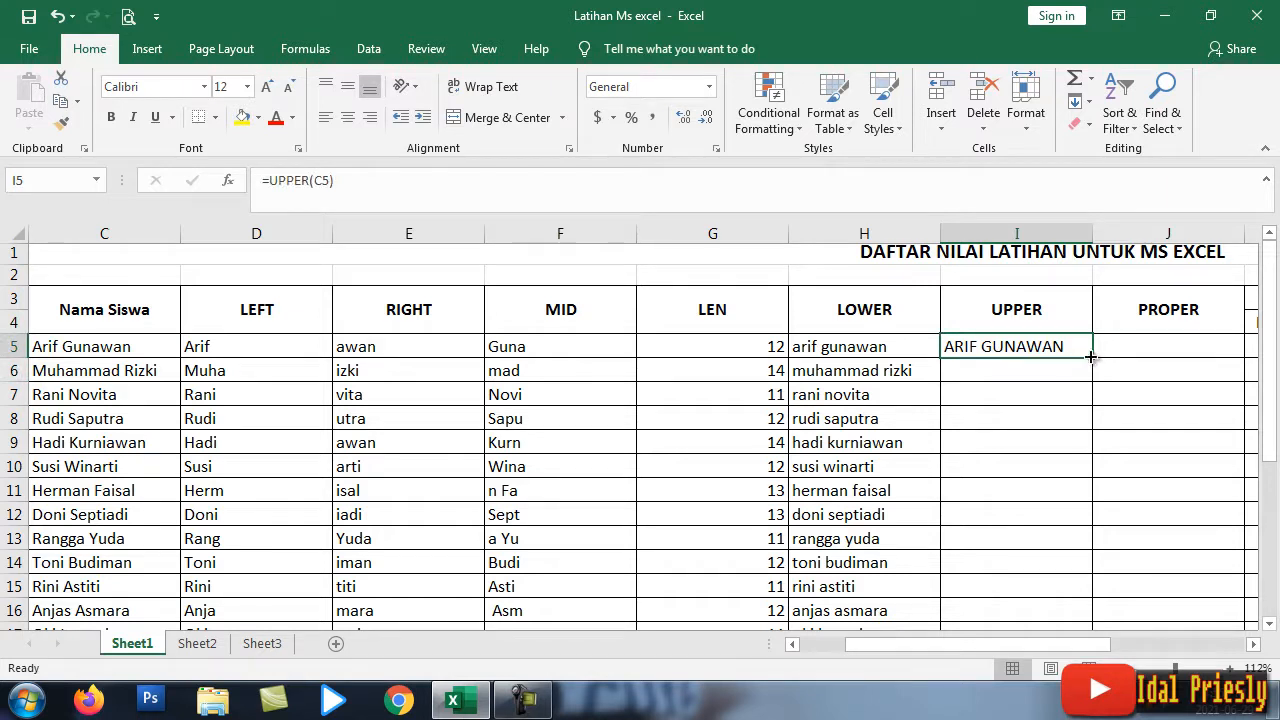
Step: Fill the UPPER formula from I5 down to I24
drag(1090, 357, 1103, 529)
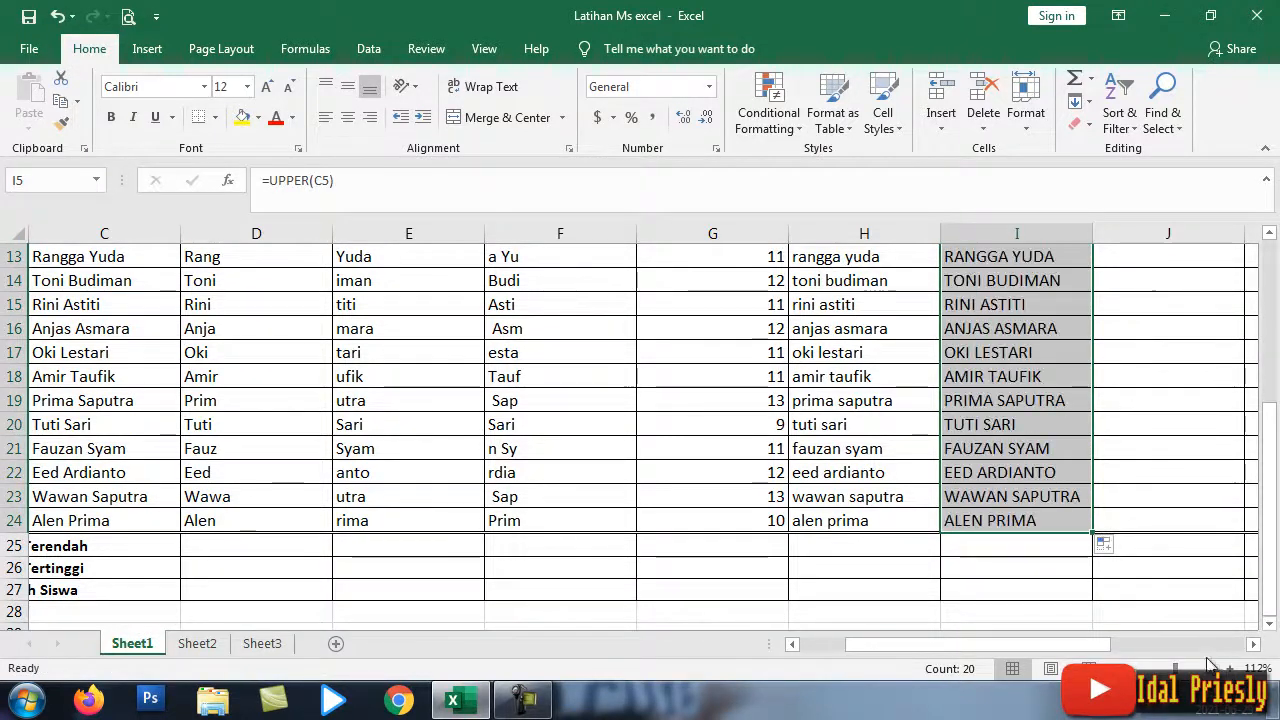
scroll(1010, 472, up, 4)
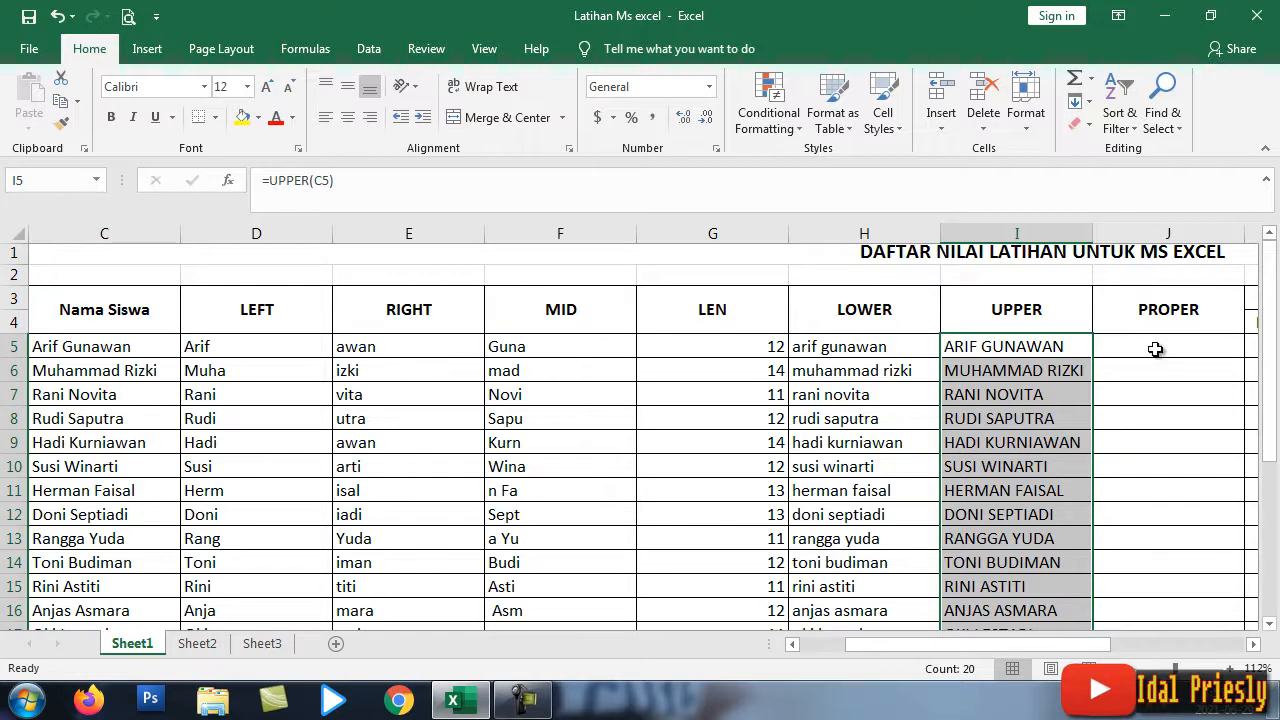
click(1123, 344)
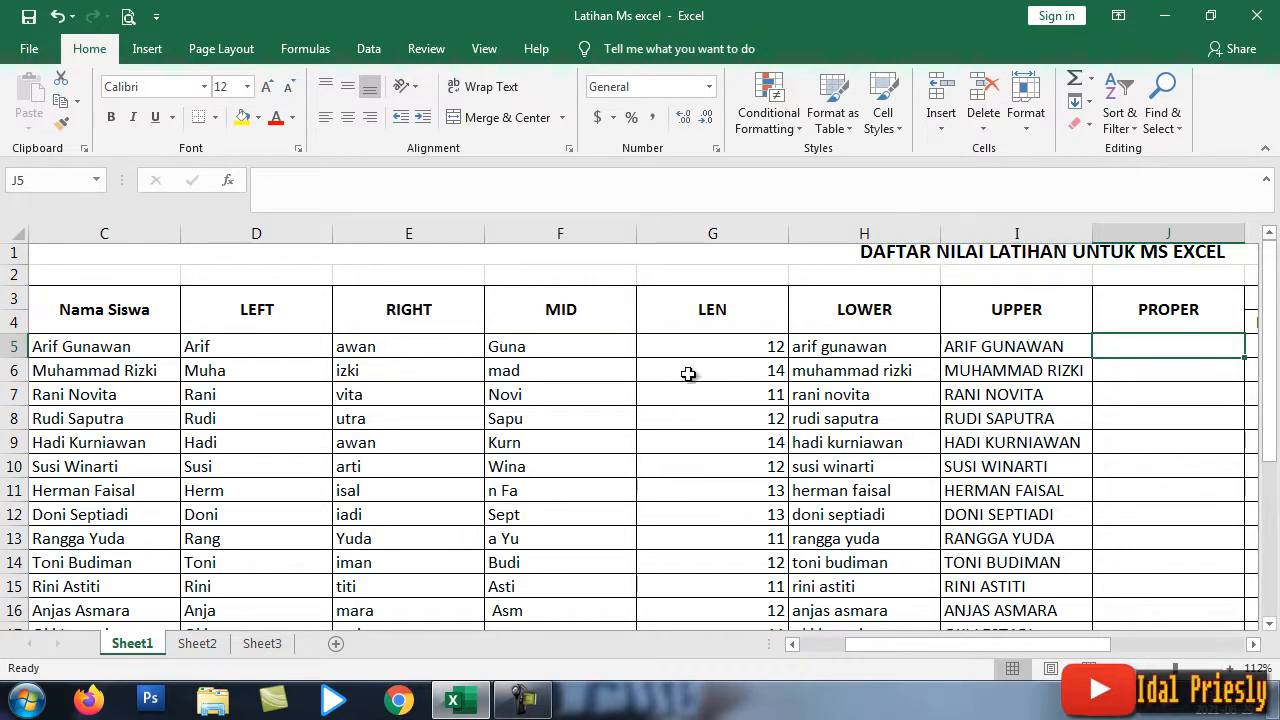
Step: Edit the name in C5 so the surname starts with a lowercase g
click(118, 347)
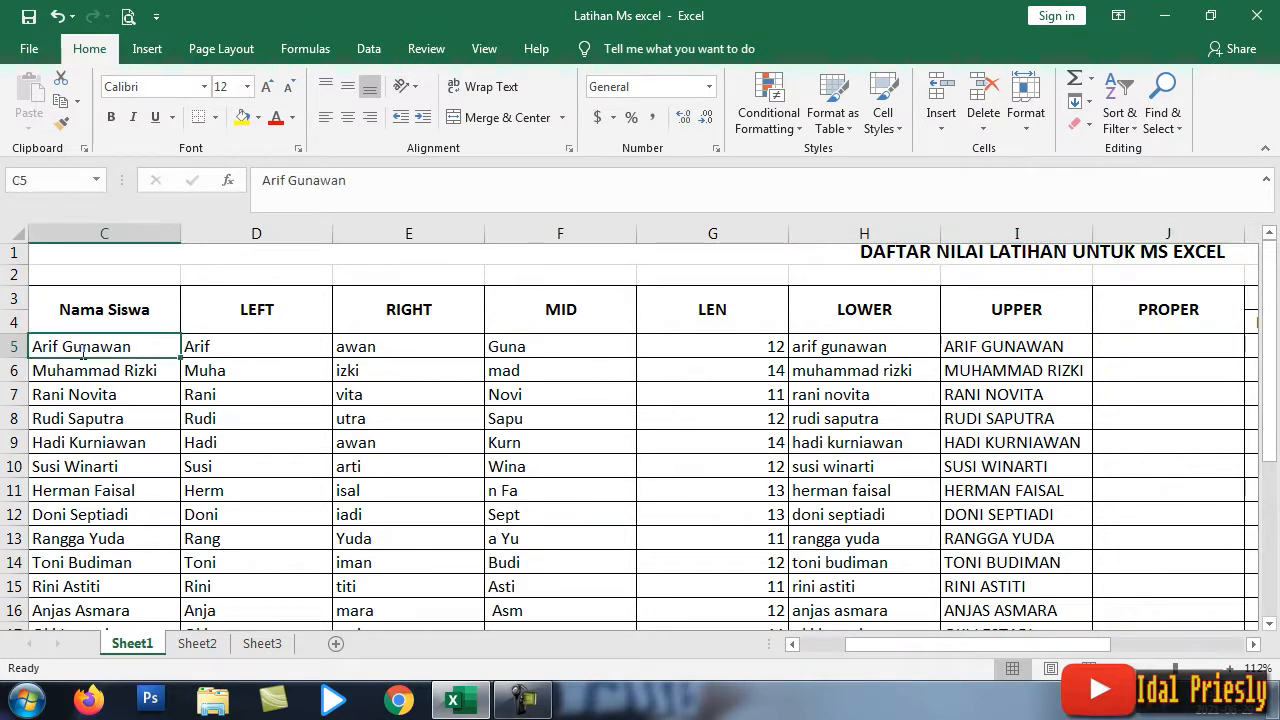
double_click(83, 347)
drag(41, 347, 33, 347)
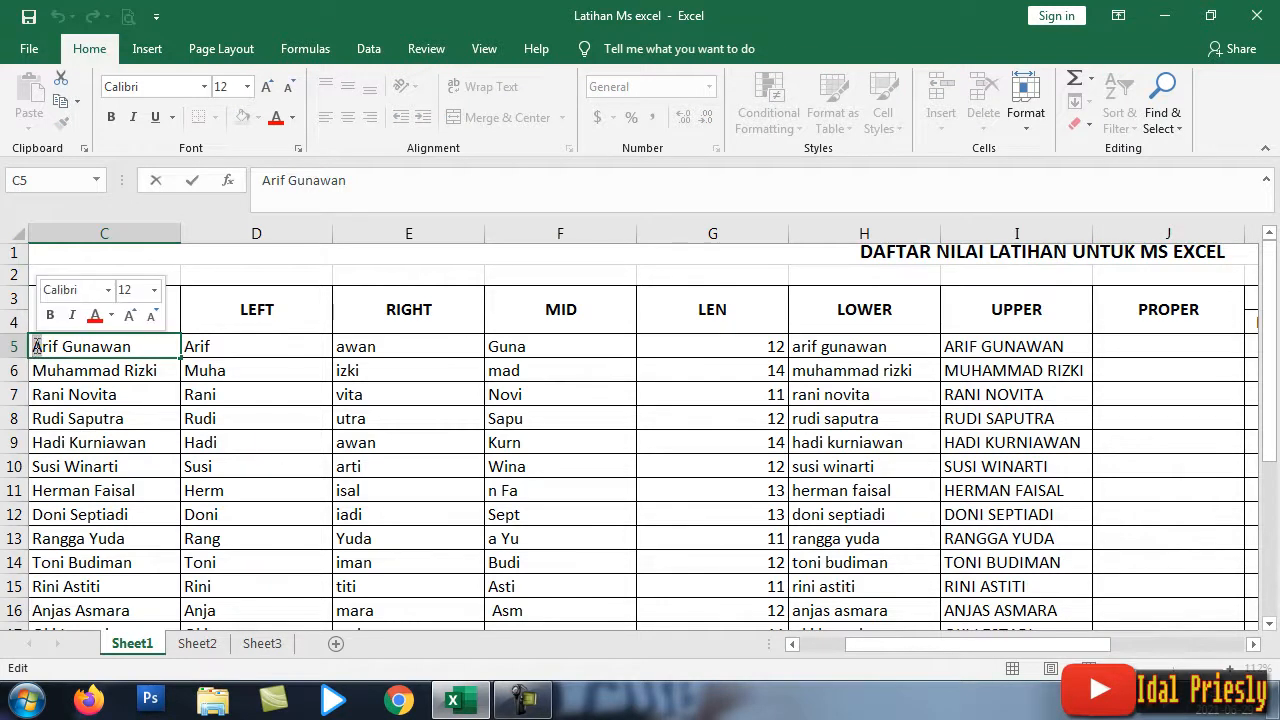
text(A)
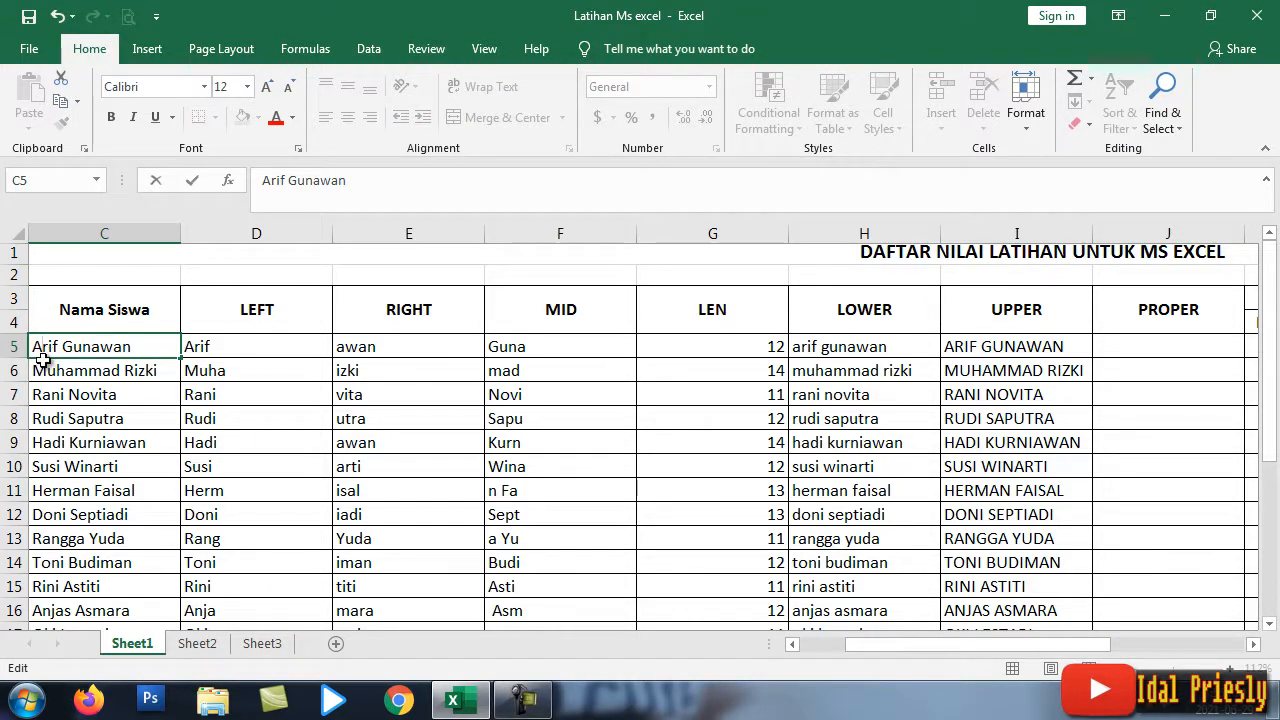
double_click(95, 346)
click(68, 346)
drag(62, 346, 70, 346)
key(Delete)
text(g)
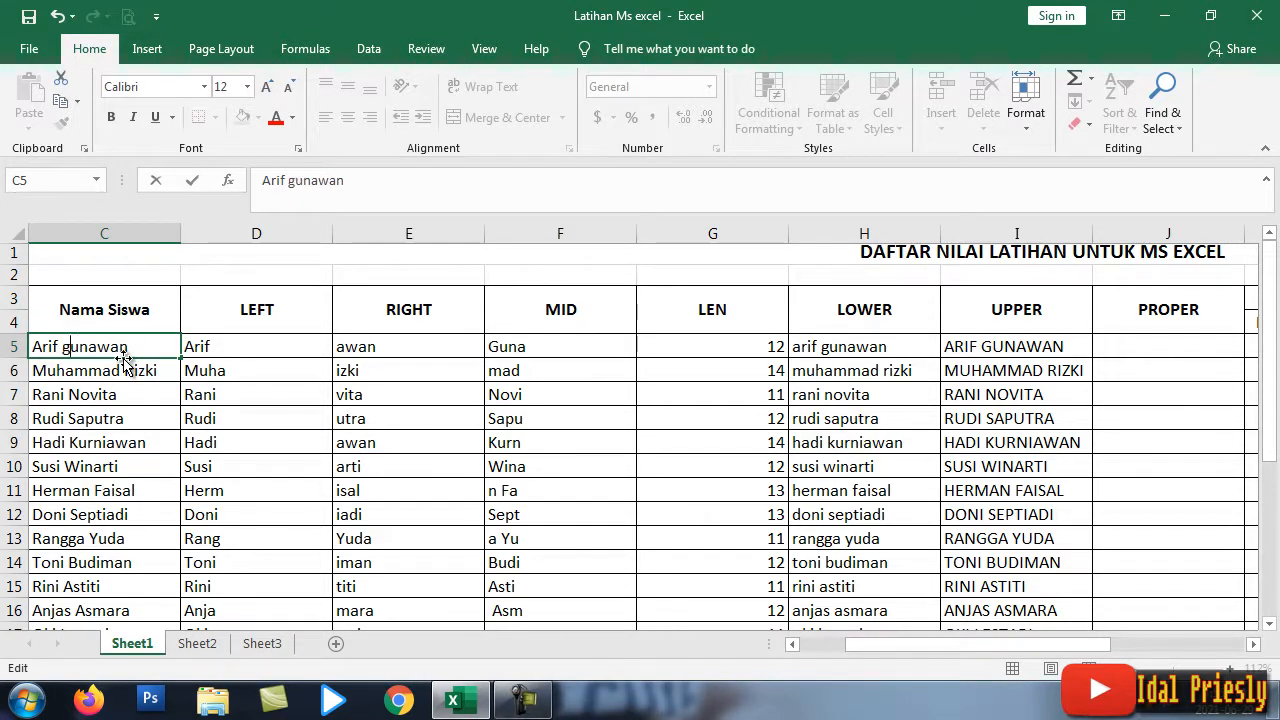
key(Return)
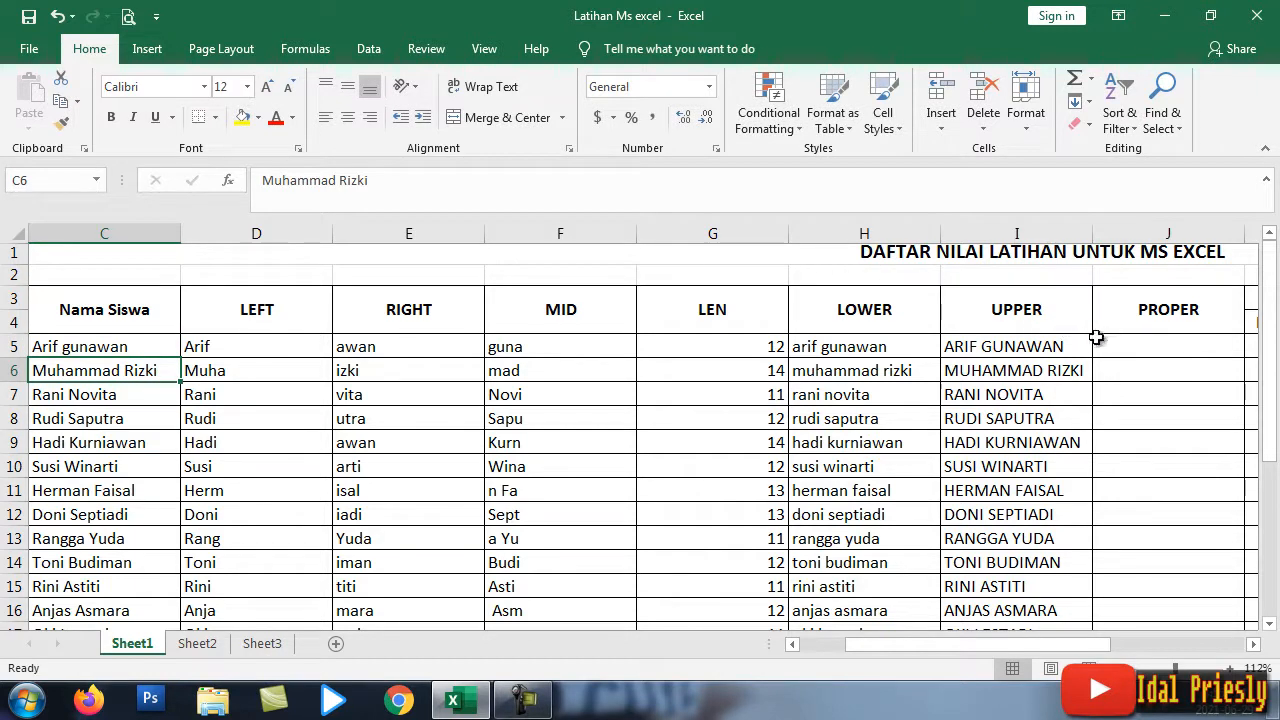
click(1050, 342)
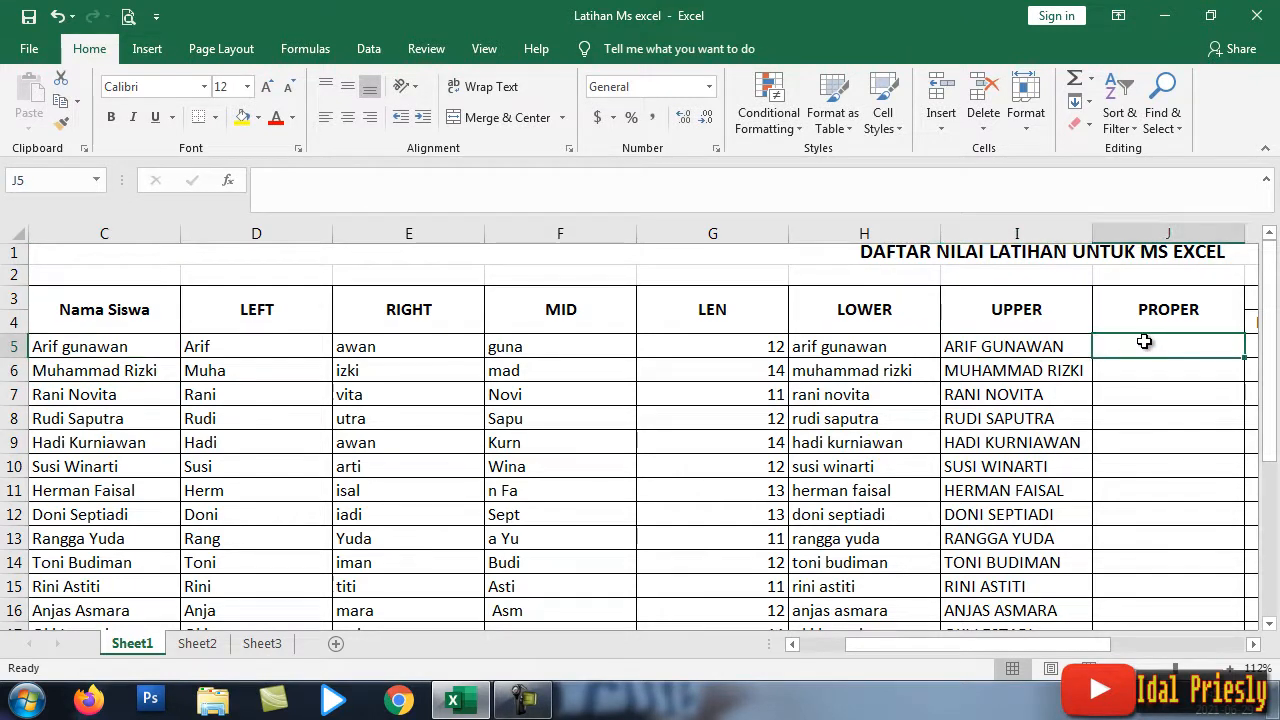
Step: Enter =PROPER(C5) in J5 to show the name in C5 in proper case
text(=)
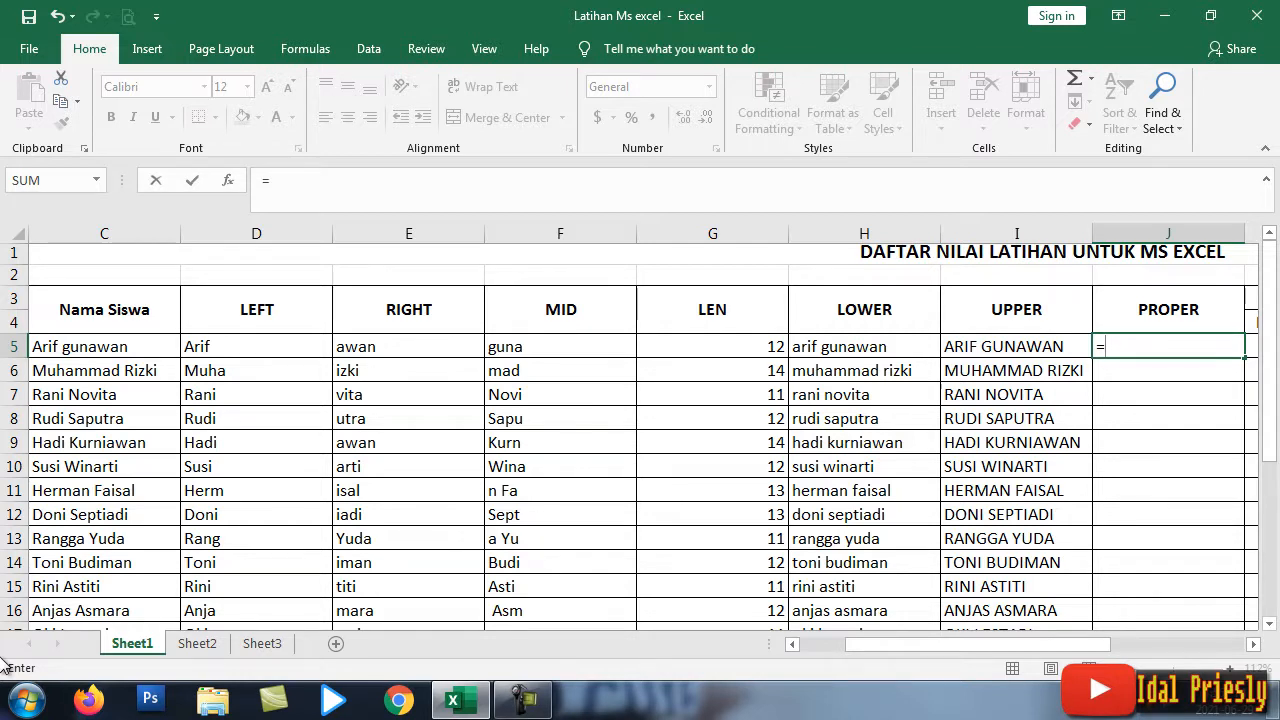
text(PROPER)
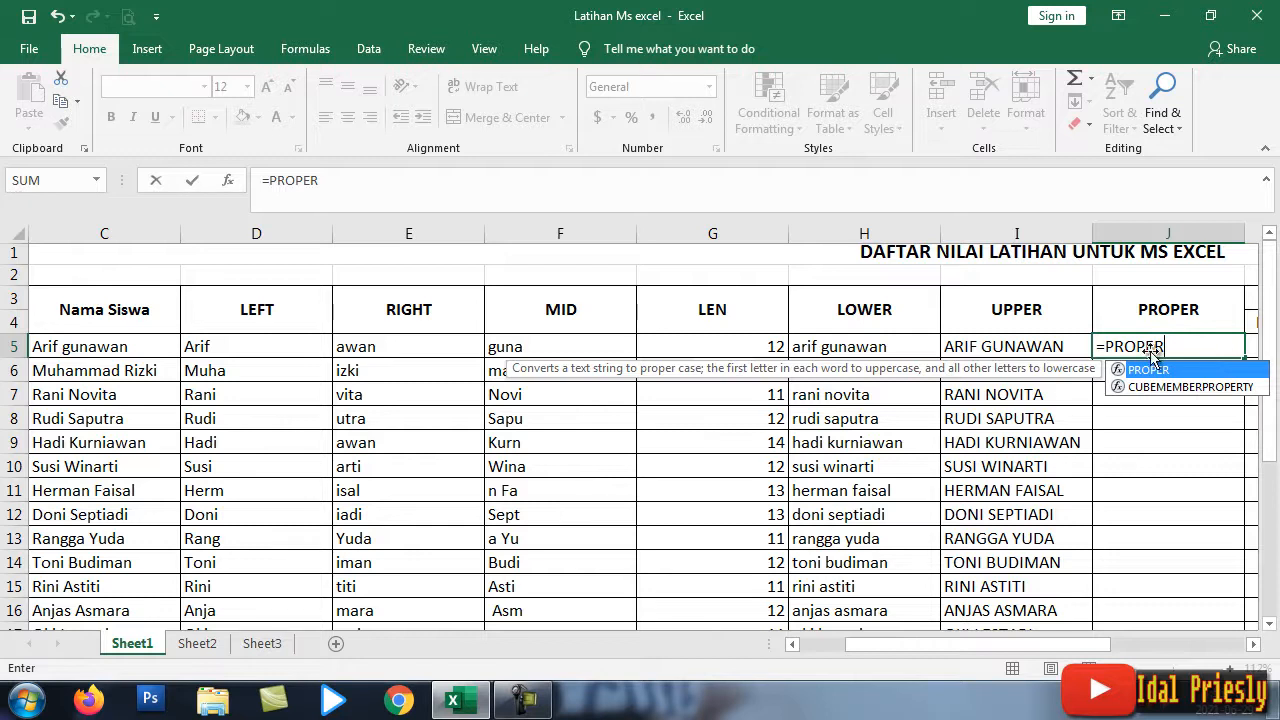
double_click(1150, 370)
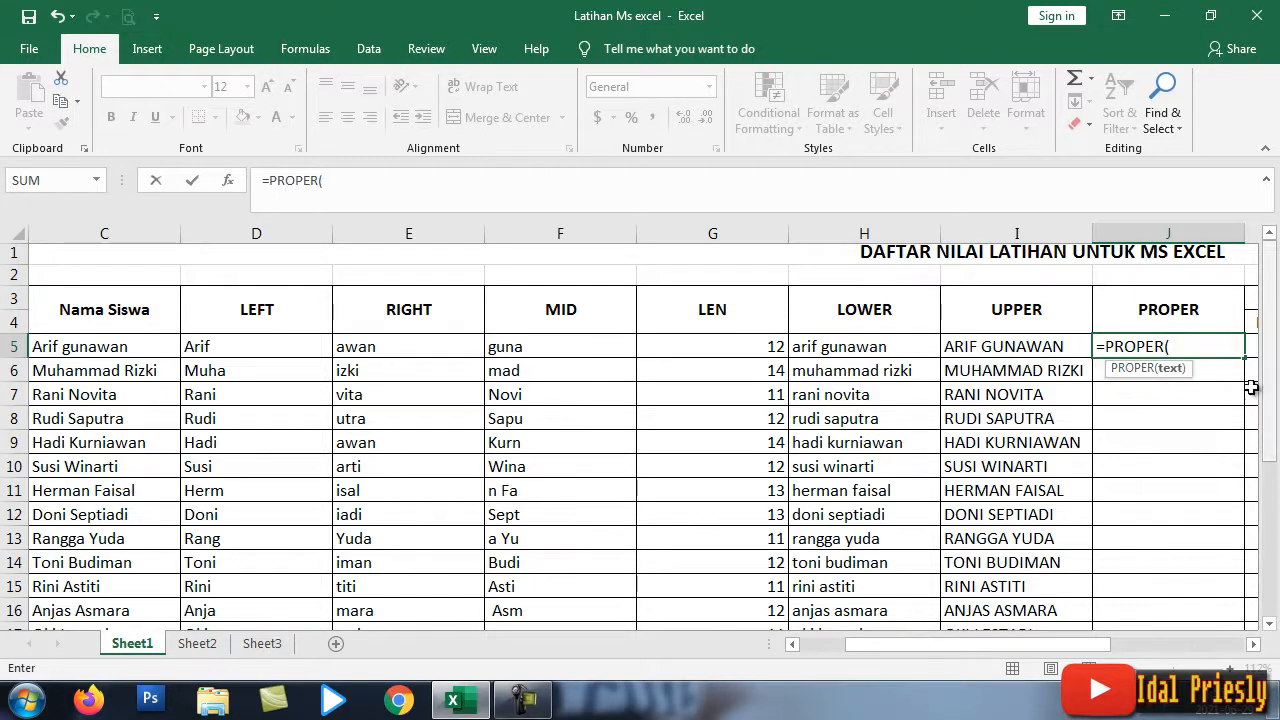
click(96, 349)
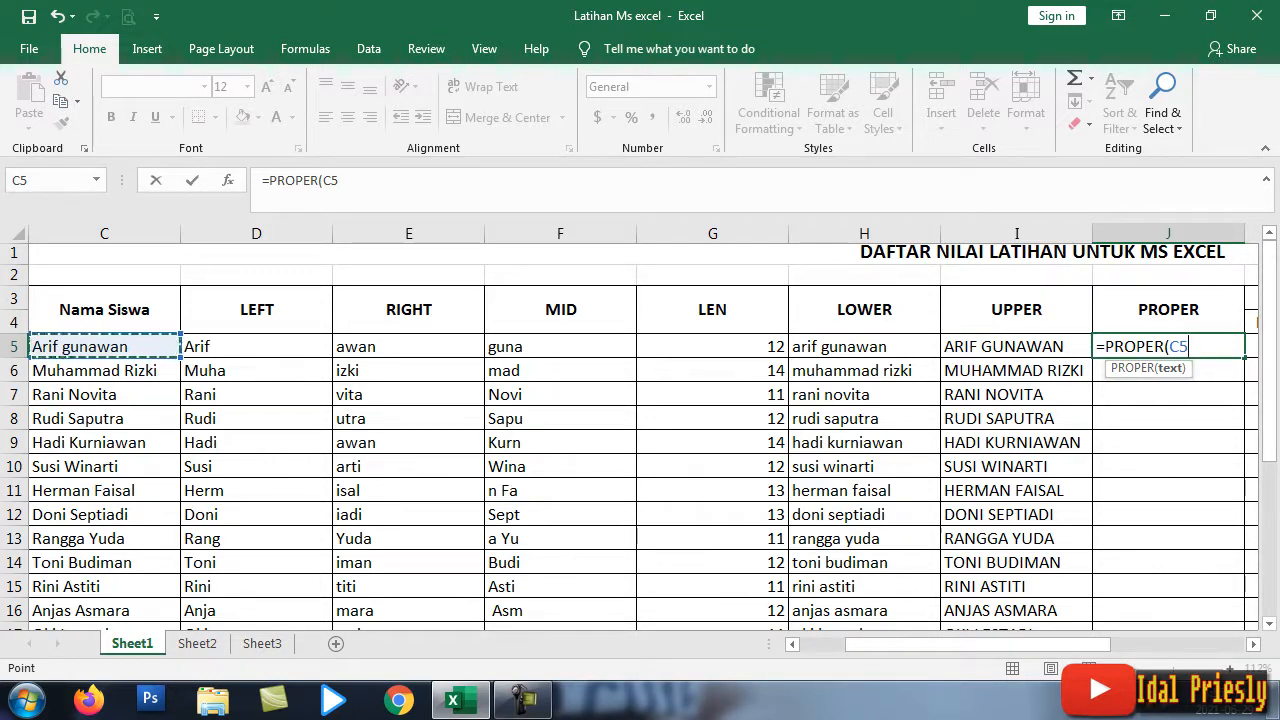
text())
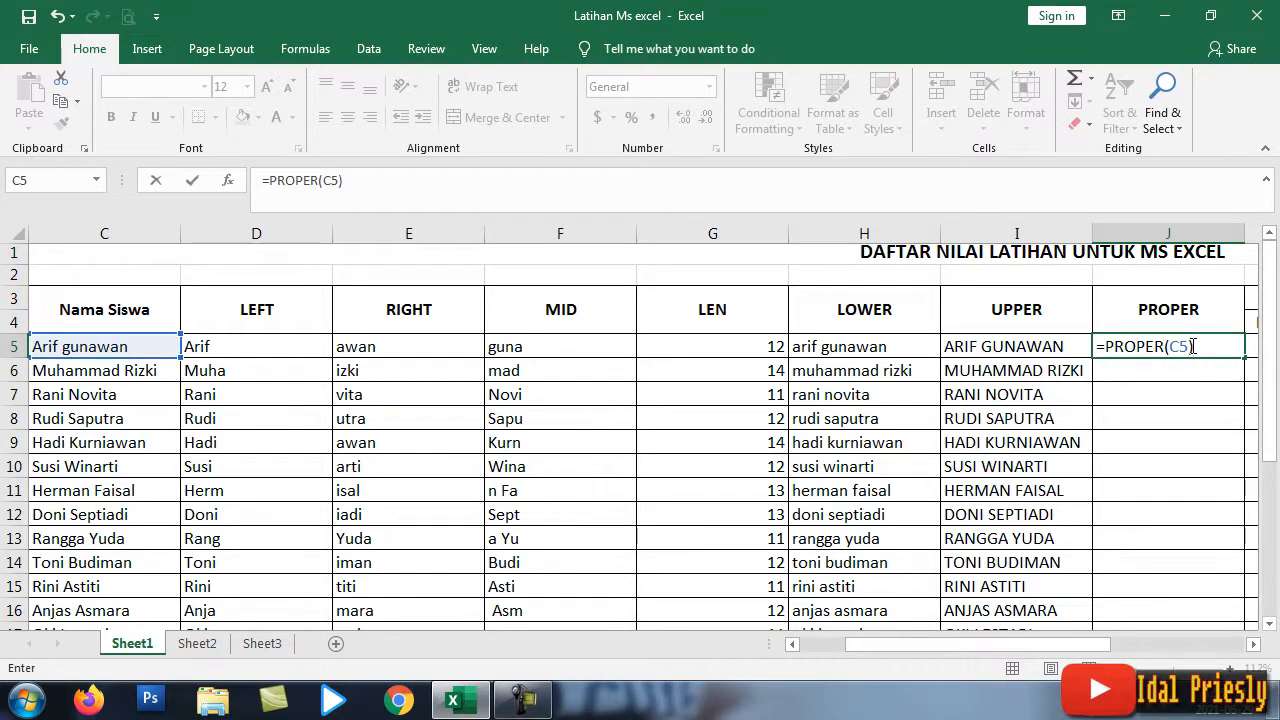
key(Return)
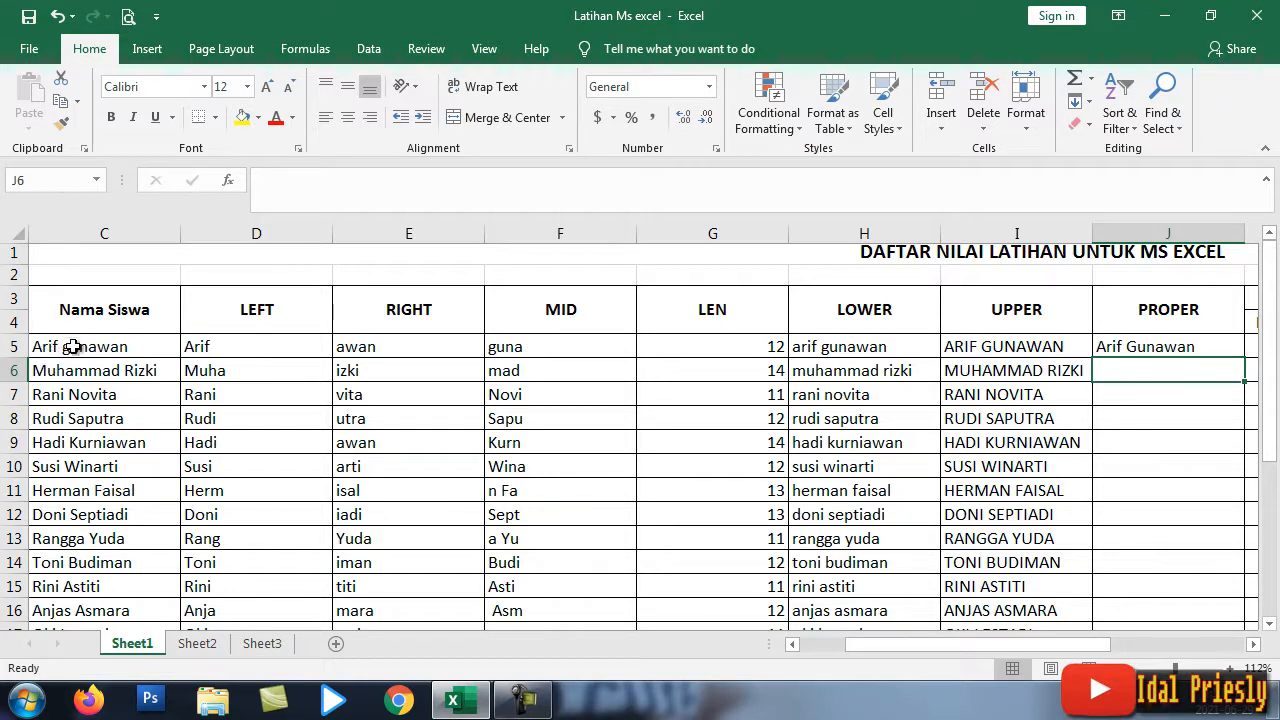
Step: Fill the PROPER formula from J5 down to J24
click(1190, 344)
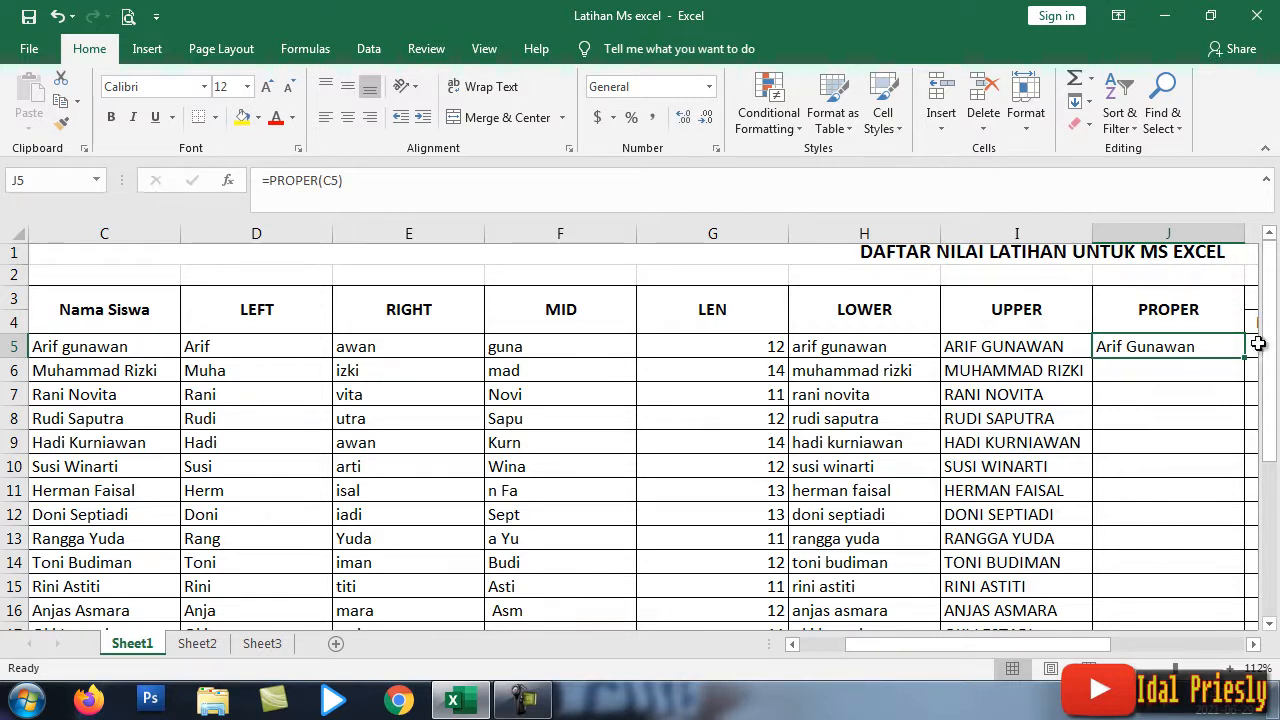
drag(1246, 357, 1229, 529)
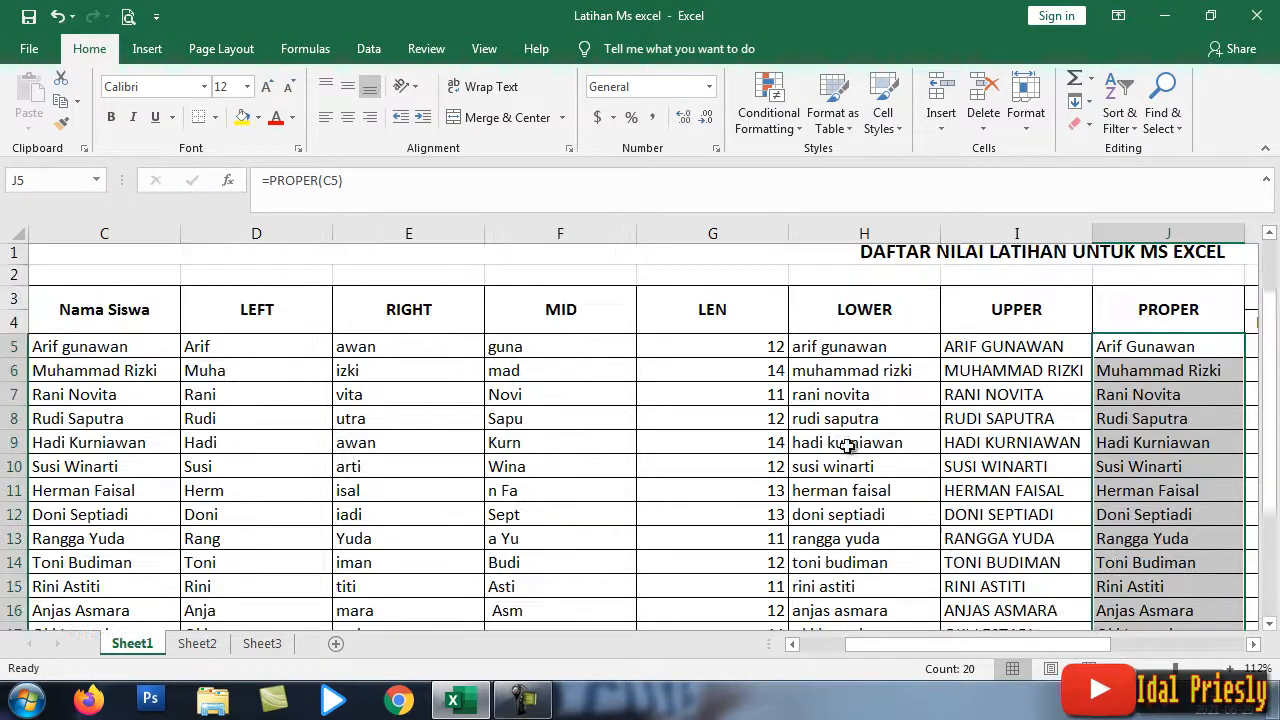
scroll(870, 460, up, 4)
Step: Change the surname's first letter in C5 back to capital G and zoom the sheet to 93%
double_click(68, 348)
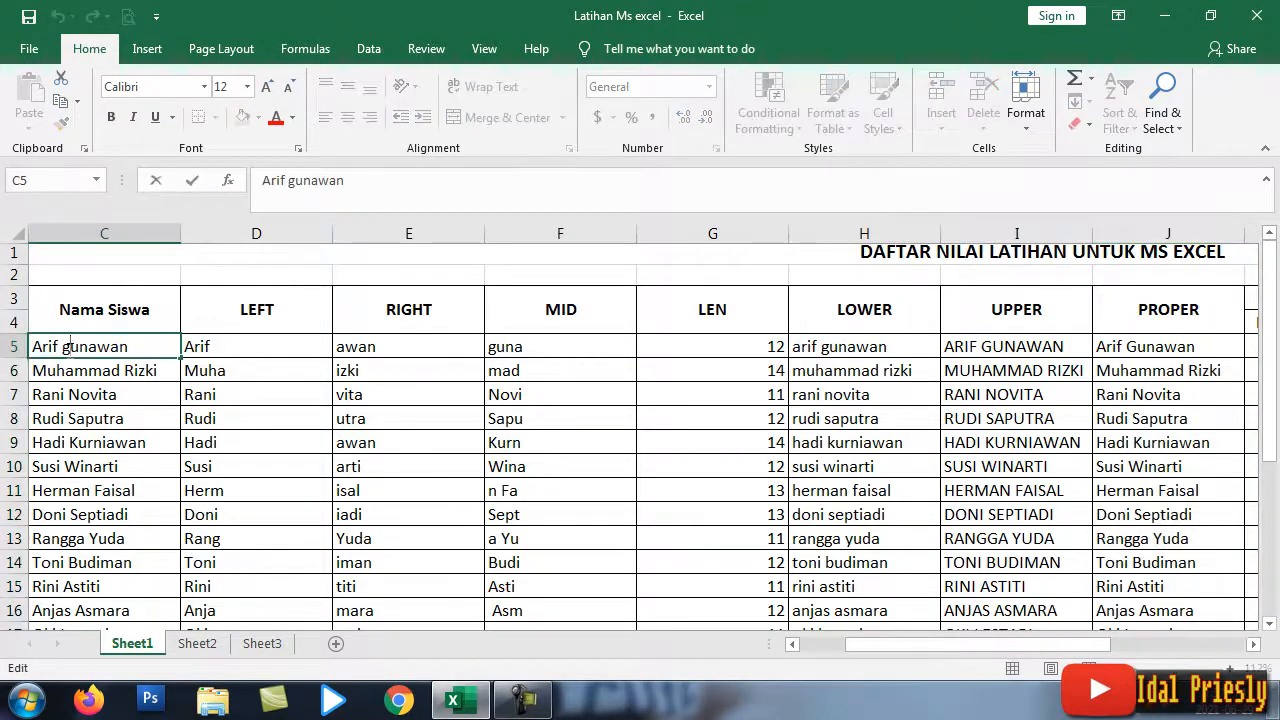
key(BackSpace)
text(g)
key(BackSpace)
text(G)
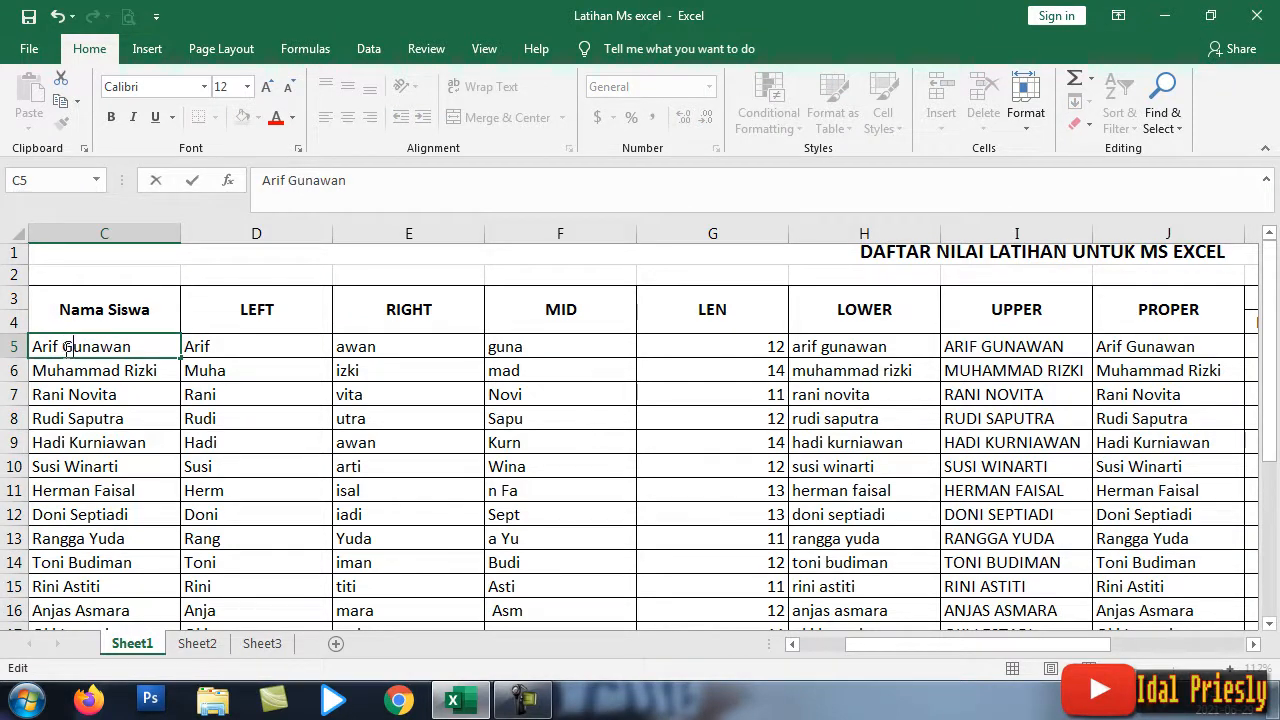
click(462, 460)
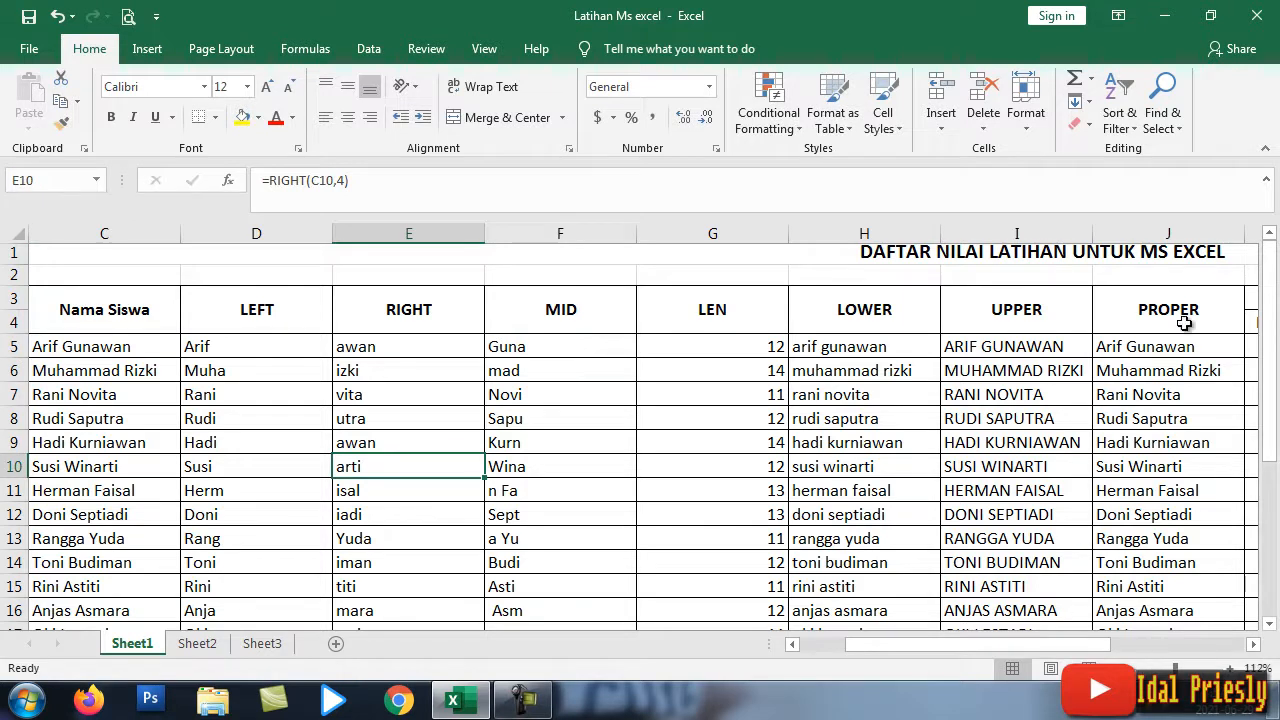
drag(1175, 669, 1169, 669)
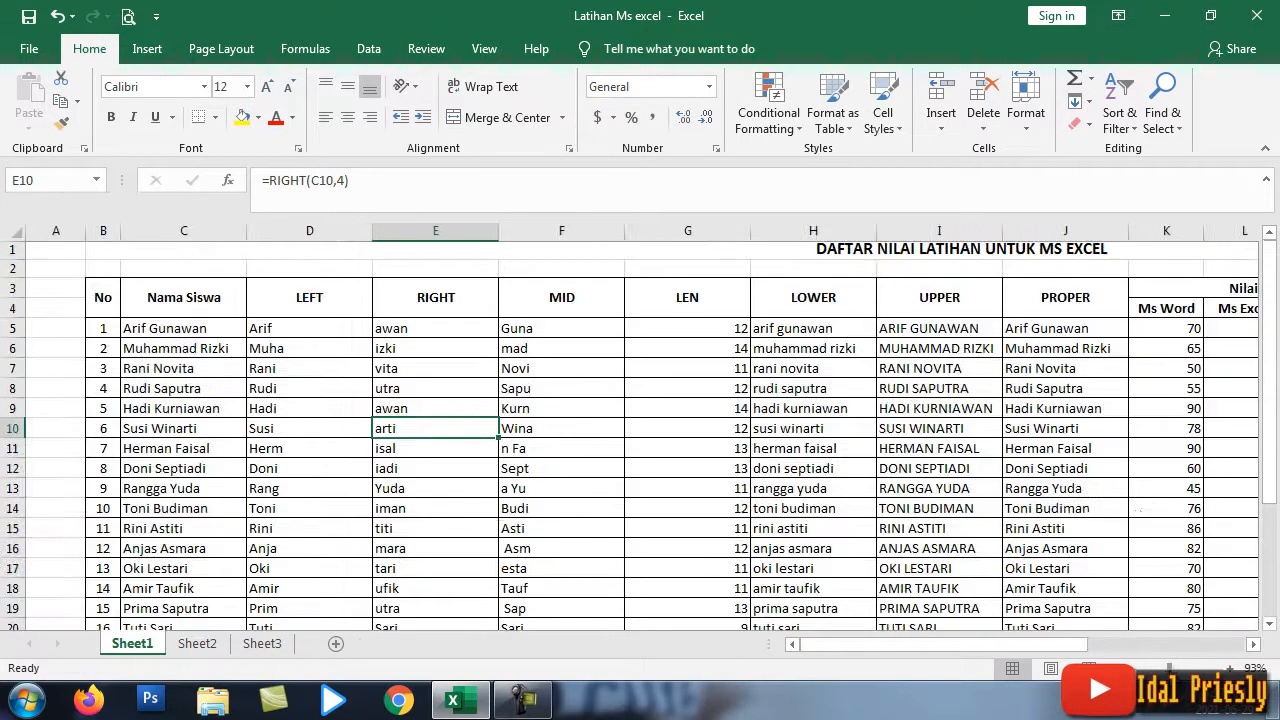